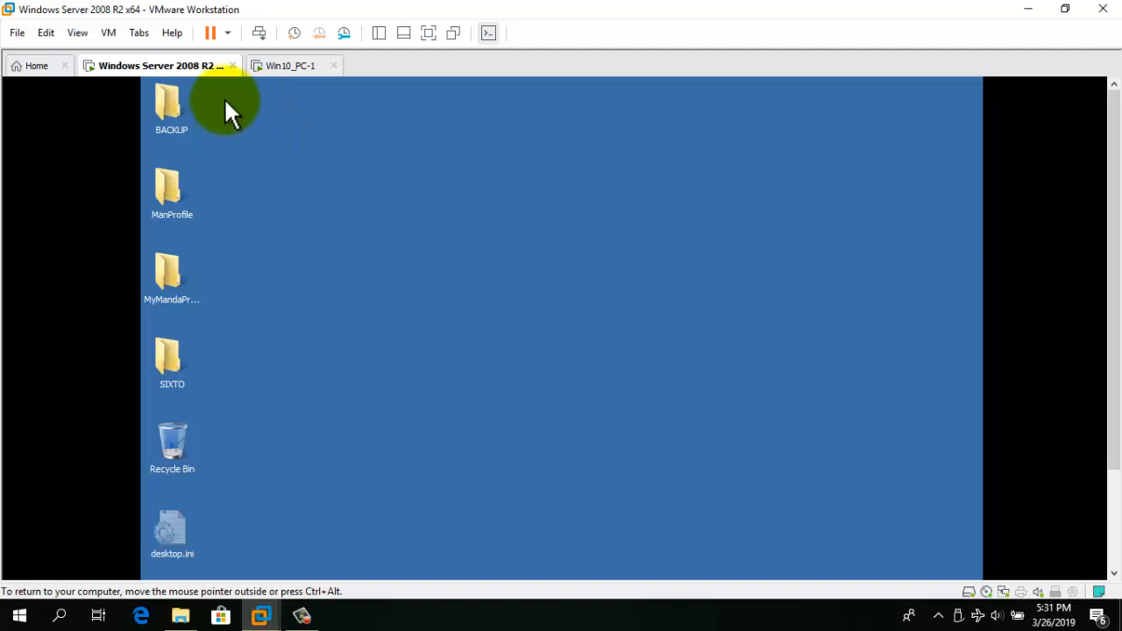
Launch Active Directory Users and Computers with dsa.msc from the Start search.
{"action": "left_click", "coordinate": [1110, 491]}
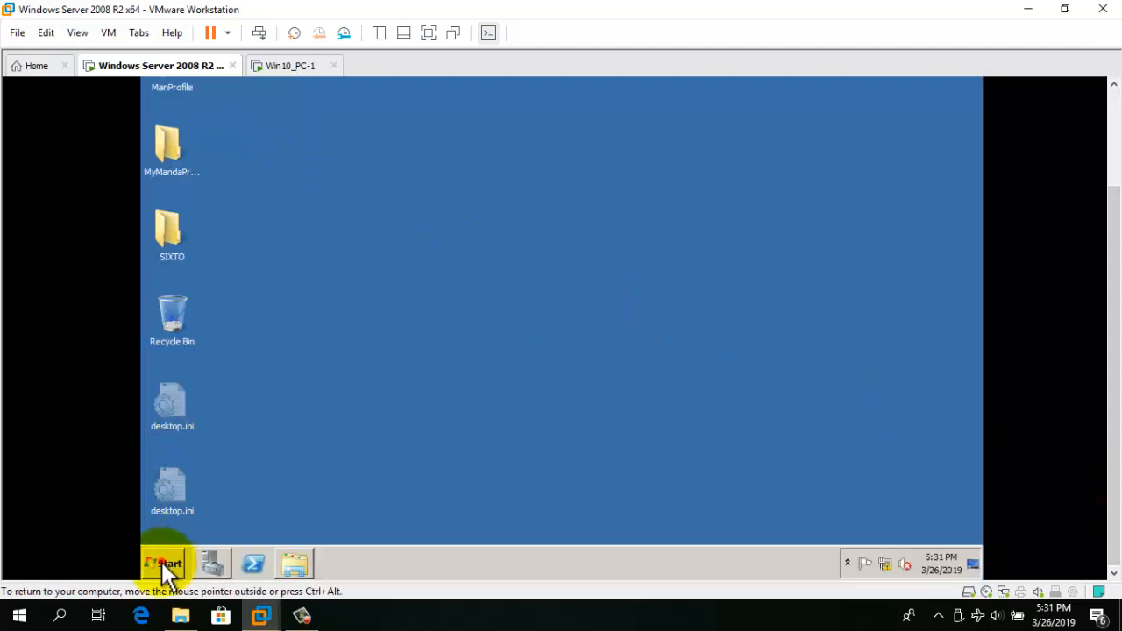
{"action": "left_click", "coordinate": [161, 562]}
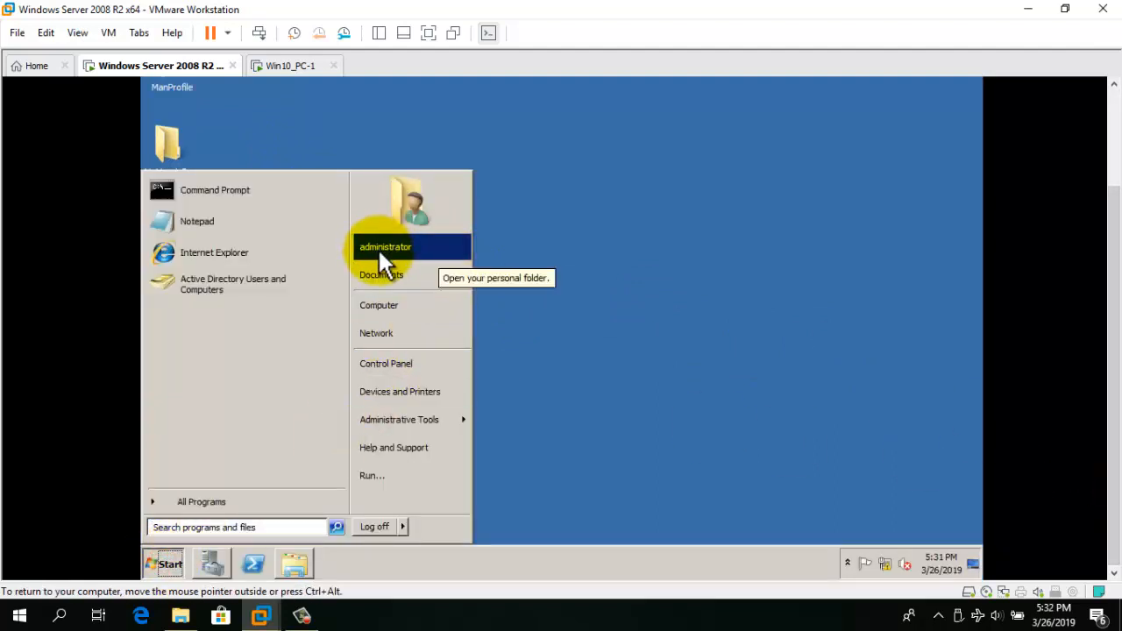
{"action": "left_click", "coordinate": [594, 248]}
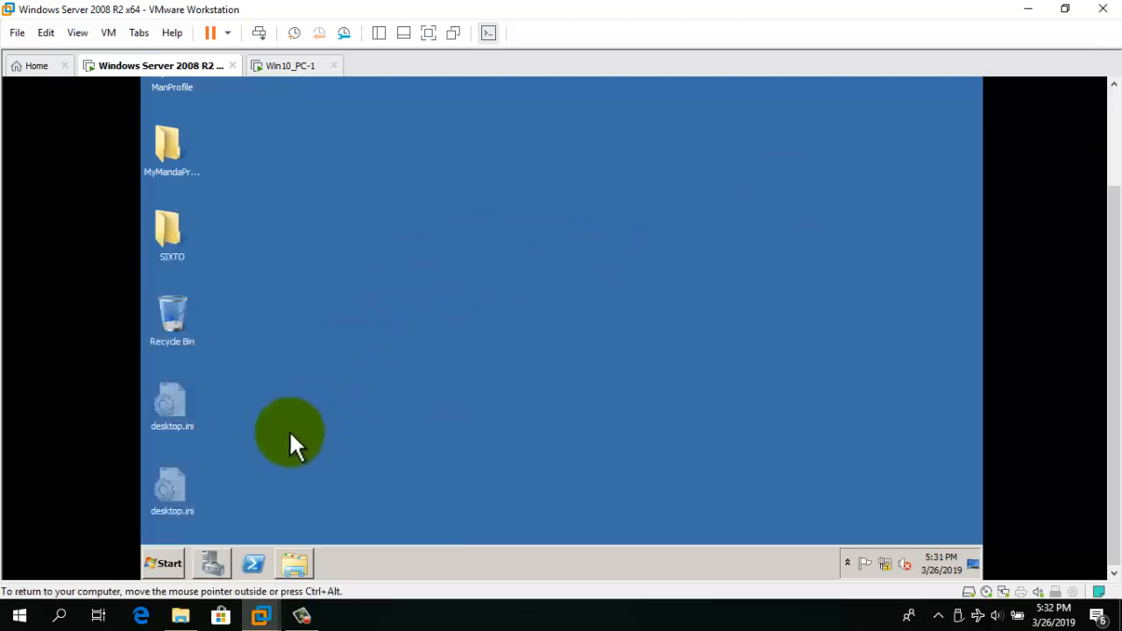
{"action": "left_click", "coordinate": [167, 563]}
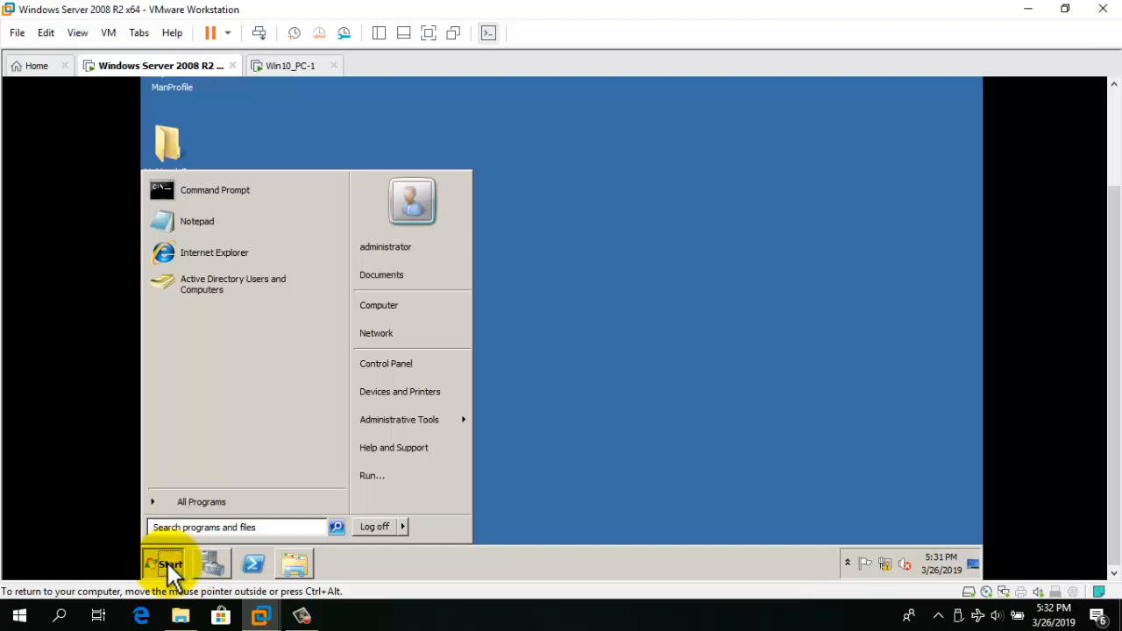
{"action": "type", "text": "ds"}
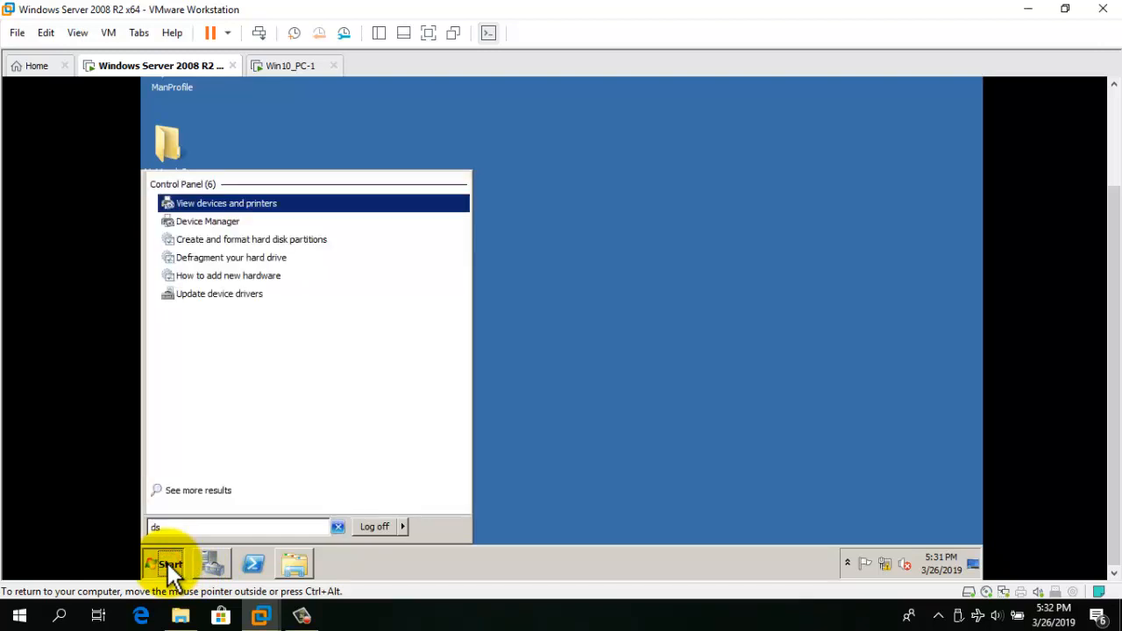
{"action": "type", "text": "a.msc"}
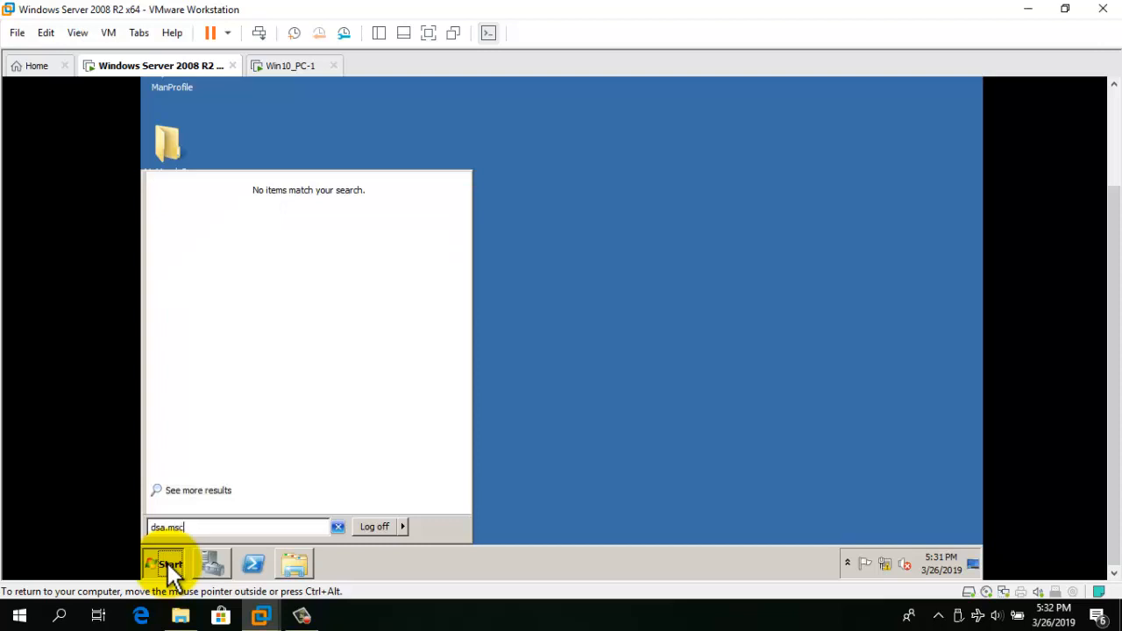
{"action": "key", "text": "Return"}
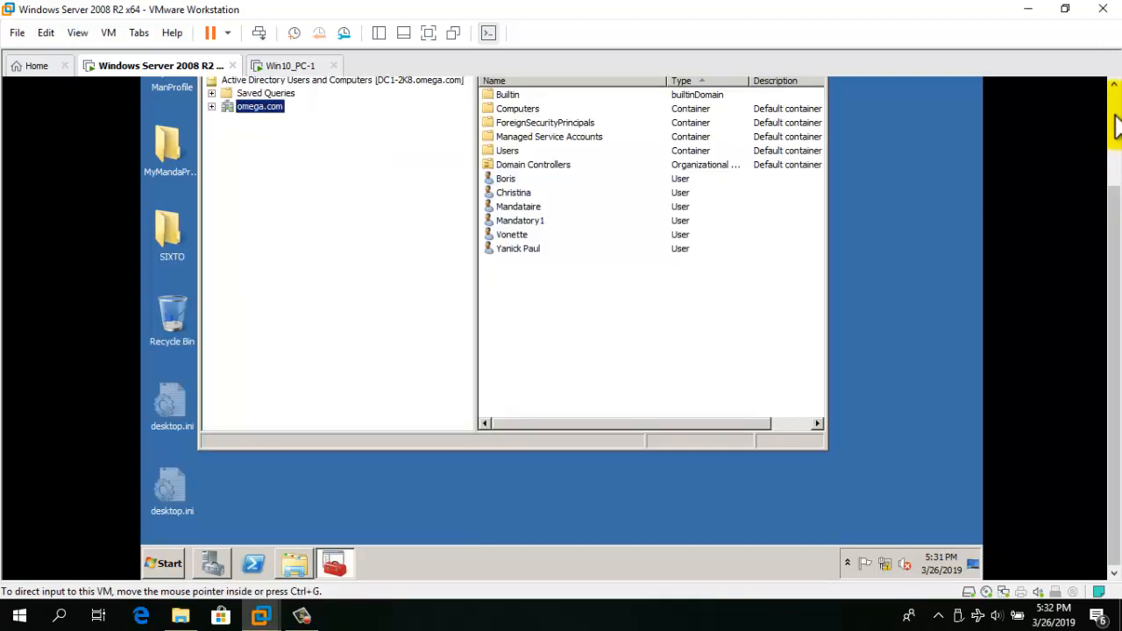
Expand omega.com and choose New > User on the domain.
{"action": "left_click", "coordinate": [1115, 116]}
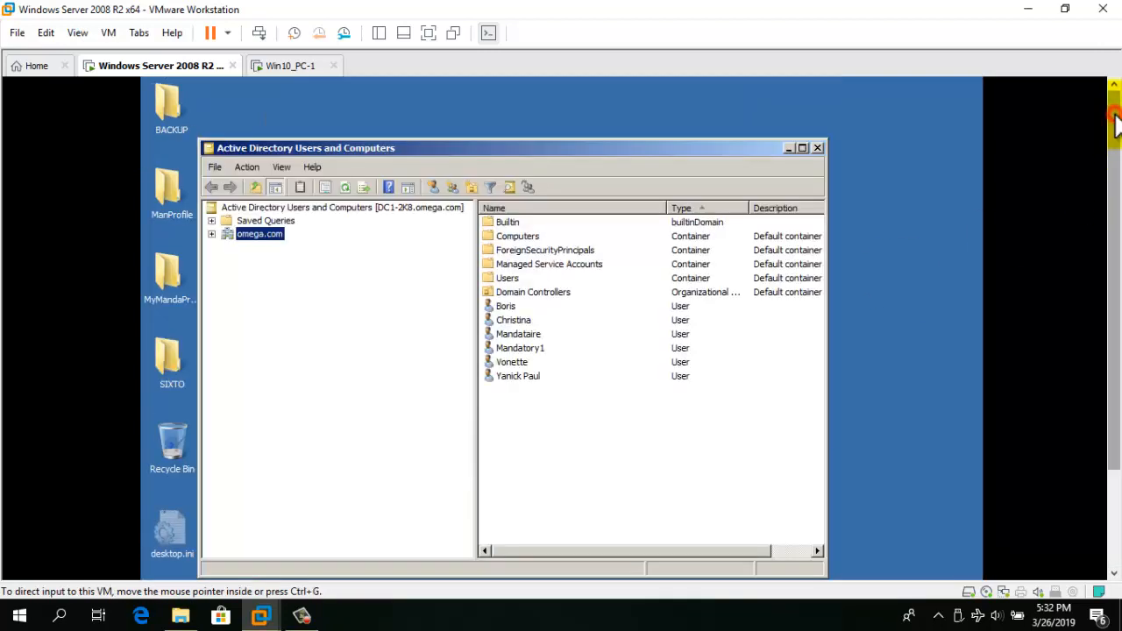
{"action": "left_click", "coordinate": [211, 235]}
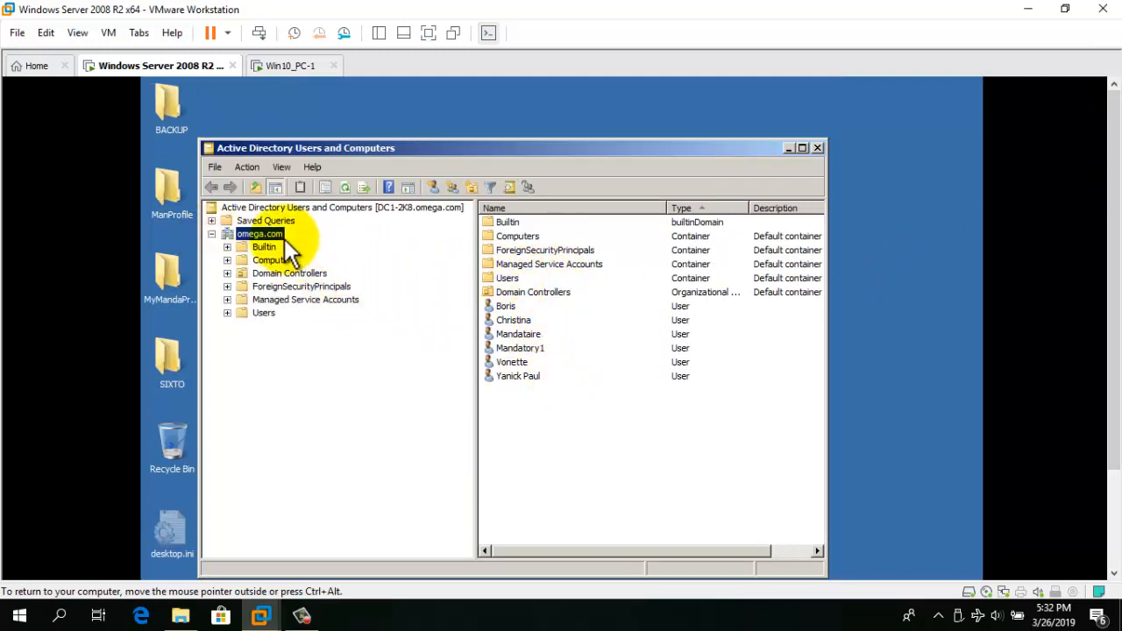
{"action": "right_click", "coordinate": [262, 234]}
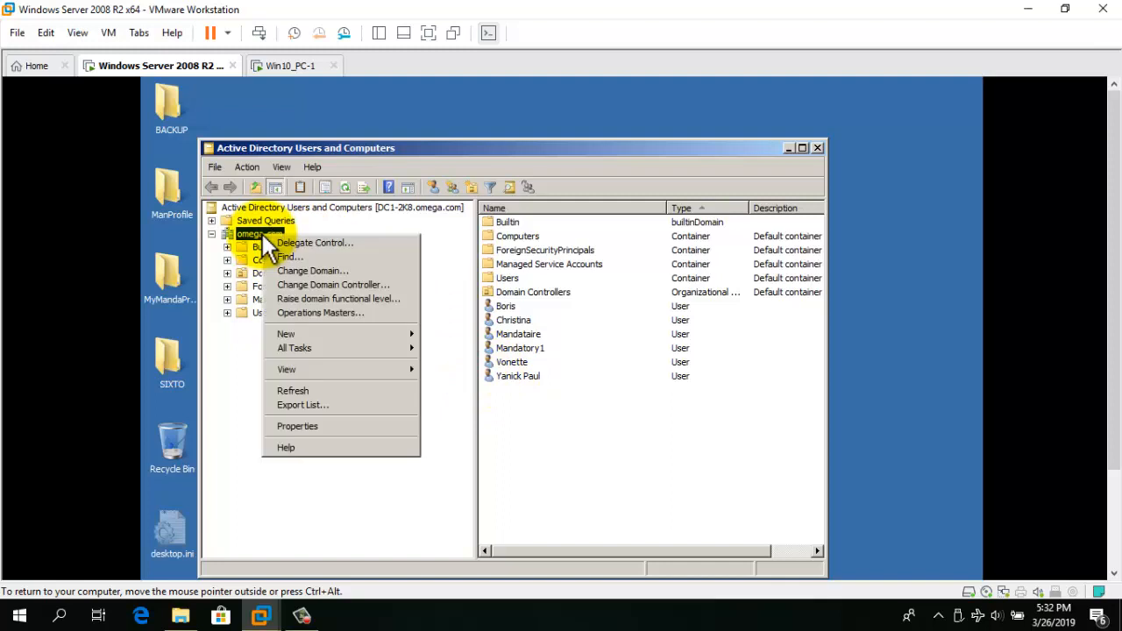
{"action": "mouse_move", "coordinate": [386, 330]}
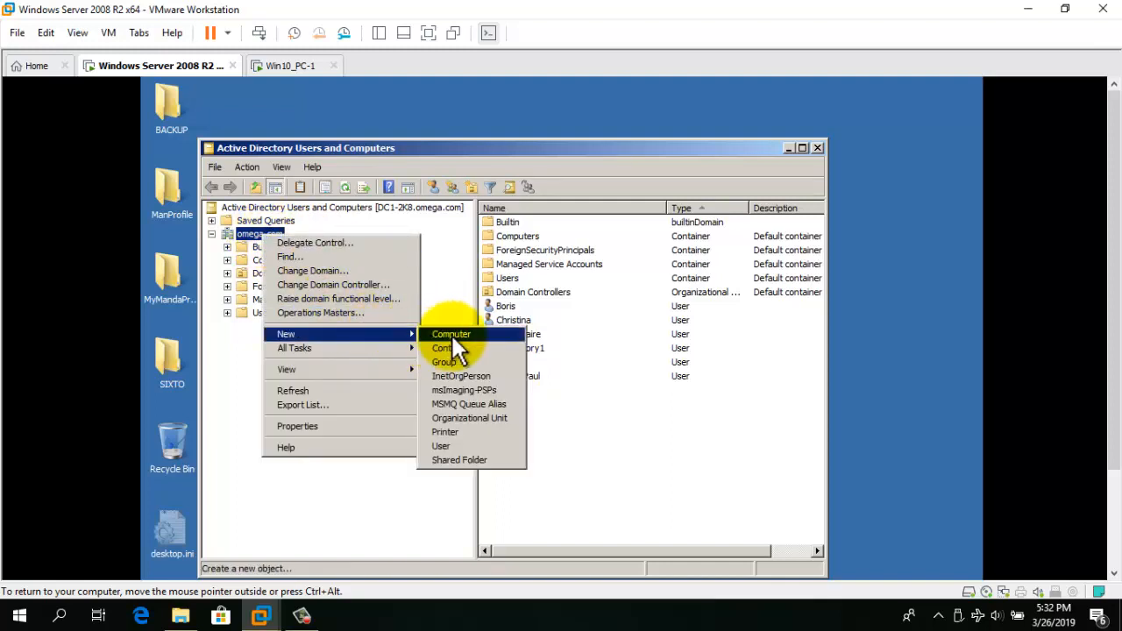
{"action": "left_click", "coordinate": [457, 445]}
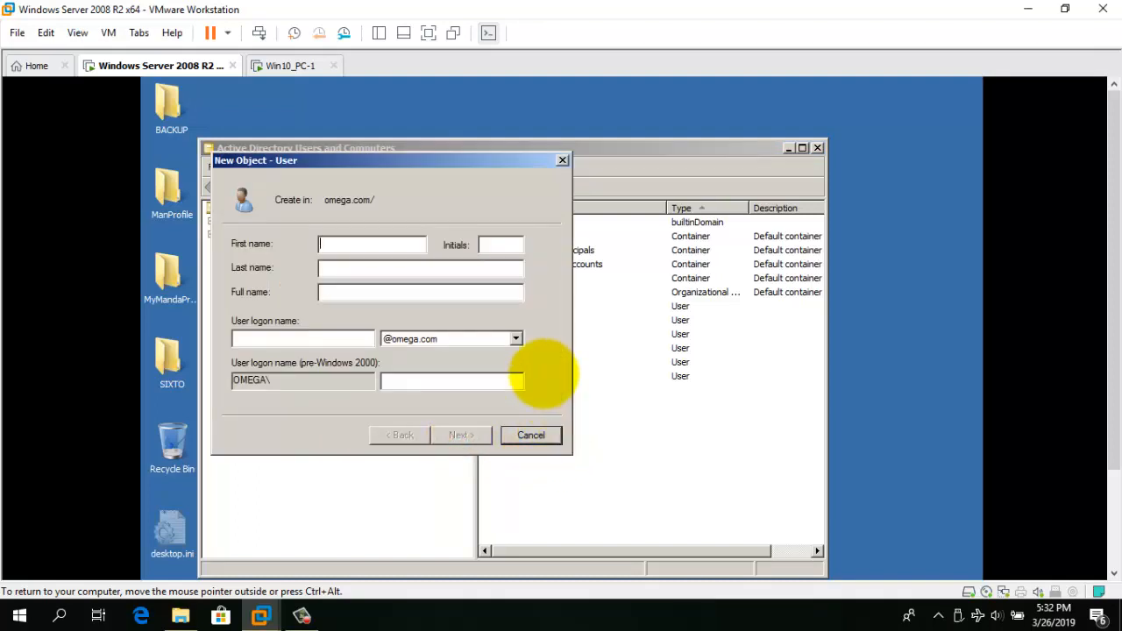
Enter MandatoryOne as the first name and user logon name.
{"action": "type", "text": "MandatoryOne"}
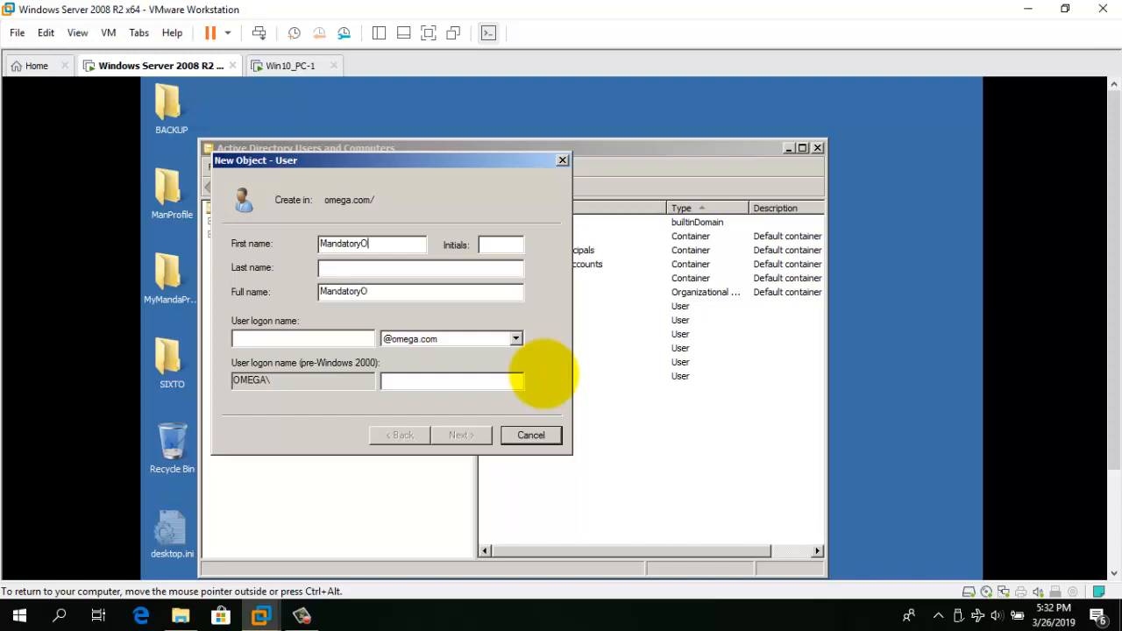
{"action": "left_click", "coordinate": [328, 338]}
{"action": "type", "text": "Man"}
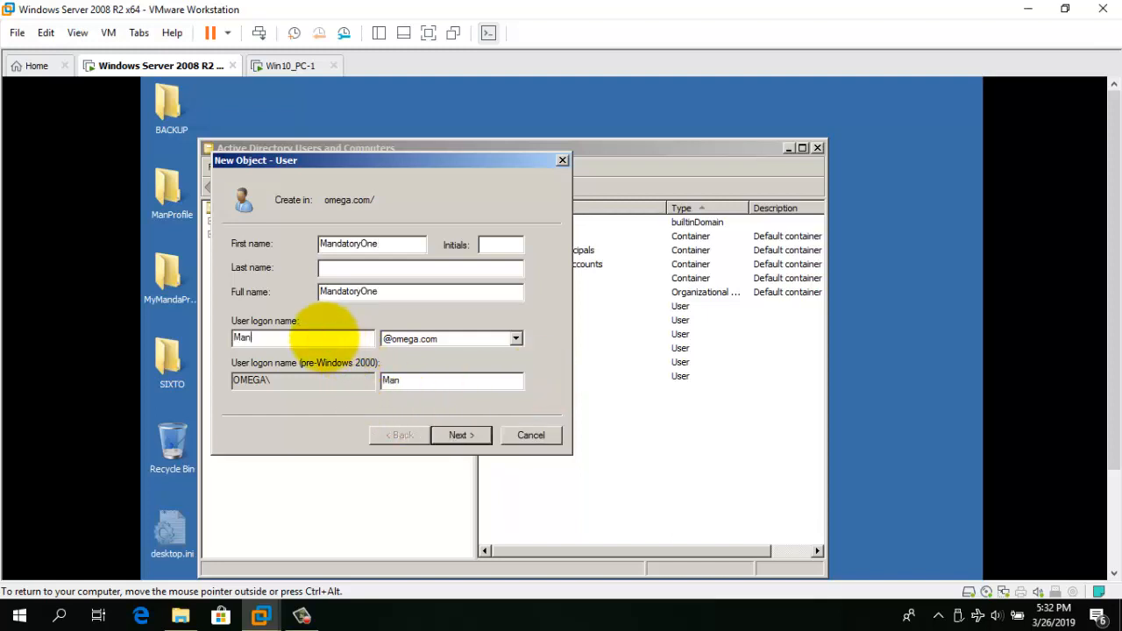
{"action": "type", "text": "datoryOne"}
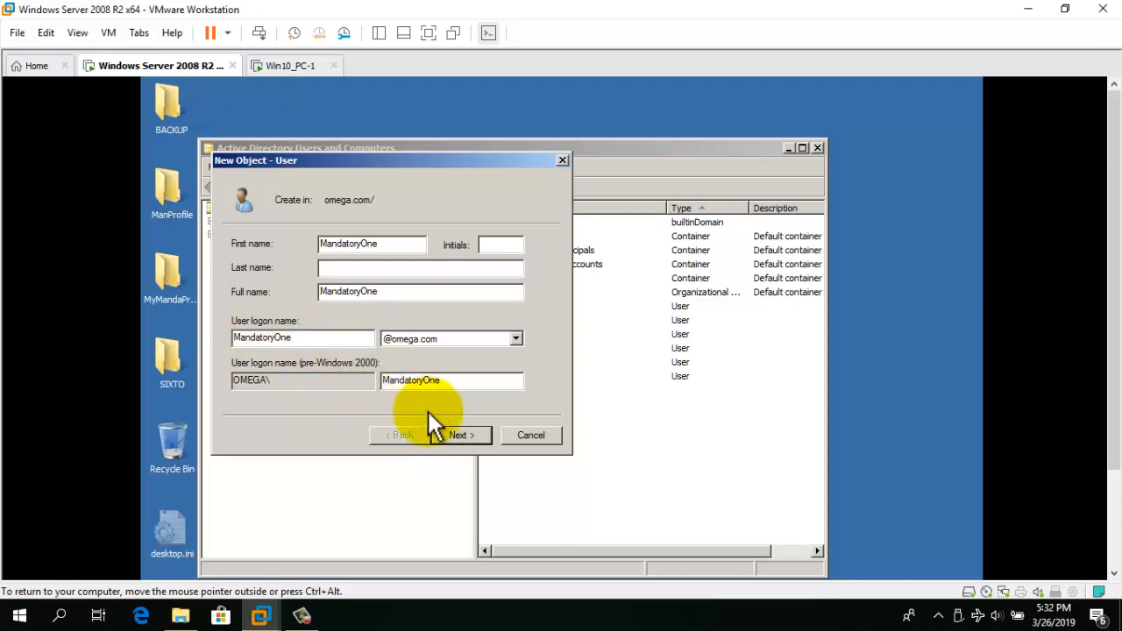
{"action": "left_click", "coordinate": [457, 434]}
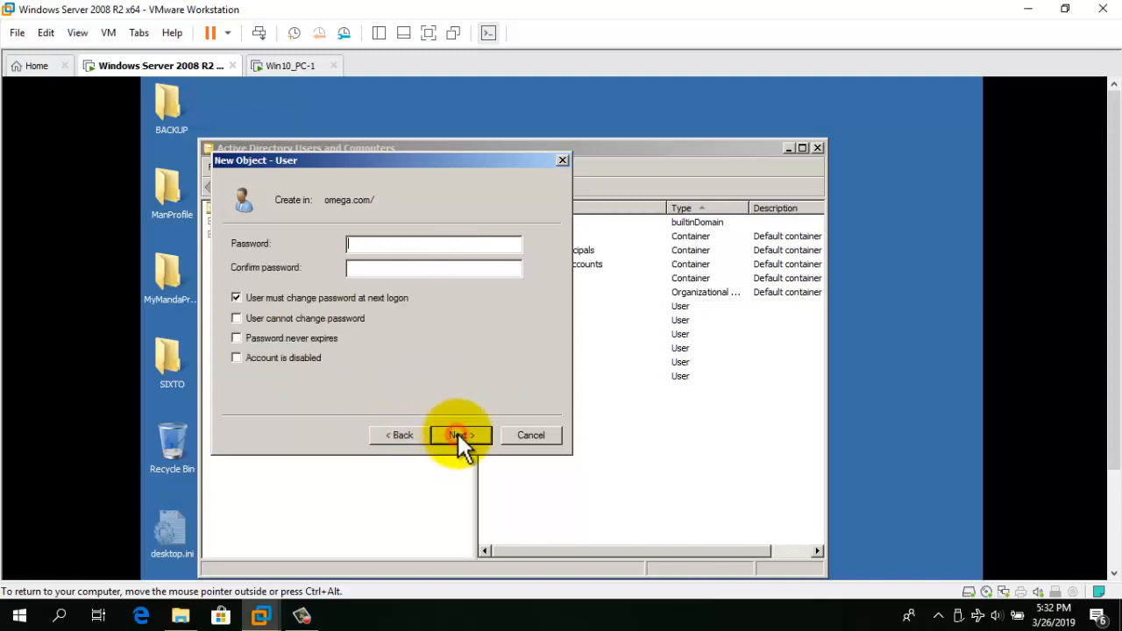
Clear 'must change password', tick 'Password never expires', enter the account password, and finish.
{"action": "left_click", "coordinate": [280, 294]}
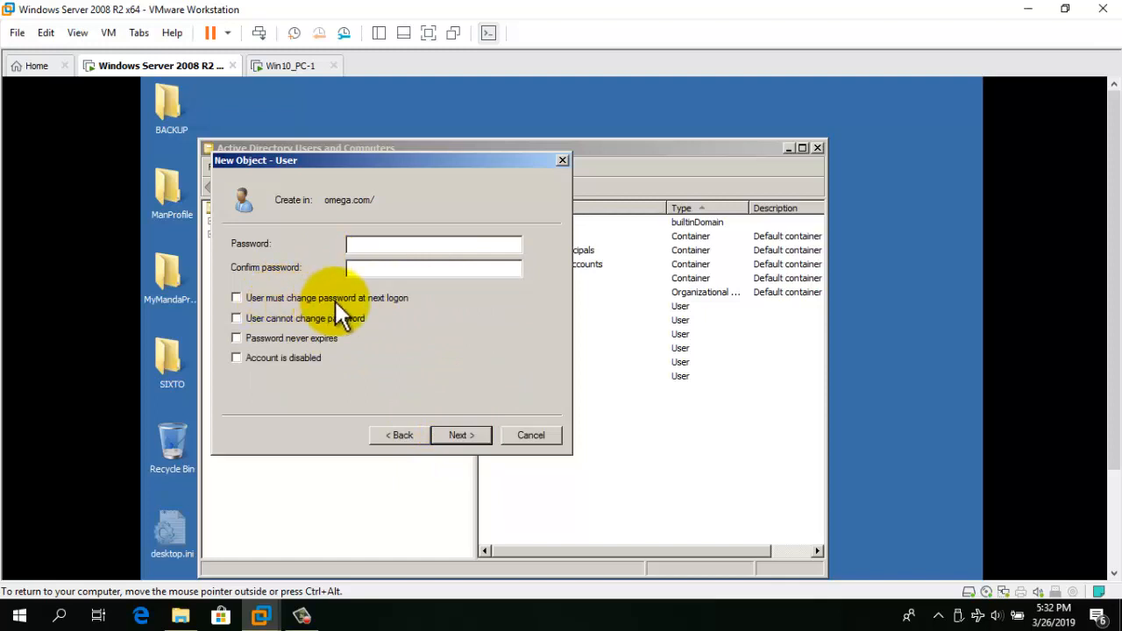
{"action": "left_click", "coordinate": [237, 338]}
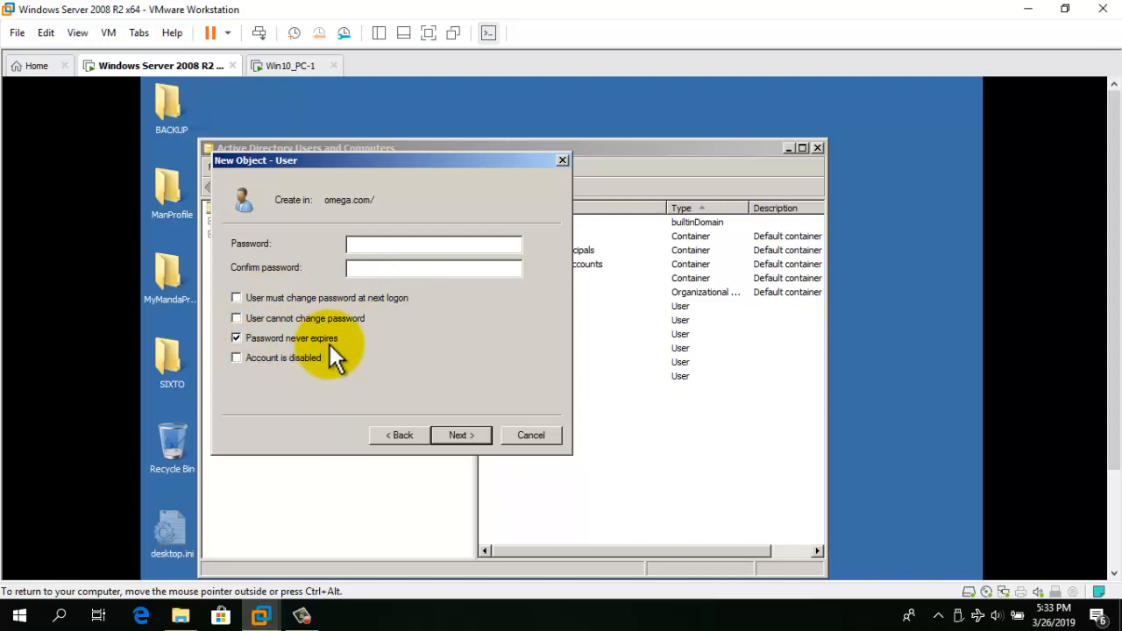
{"action": "left_click", "coordinate": [399, 244]}
{"action": "type", "text": "P"}
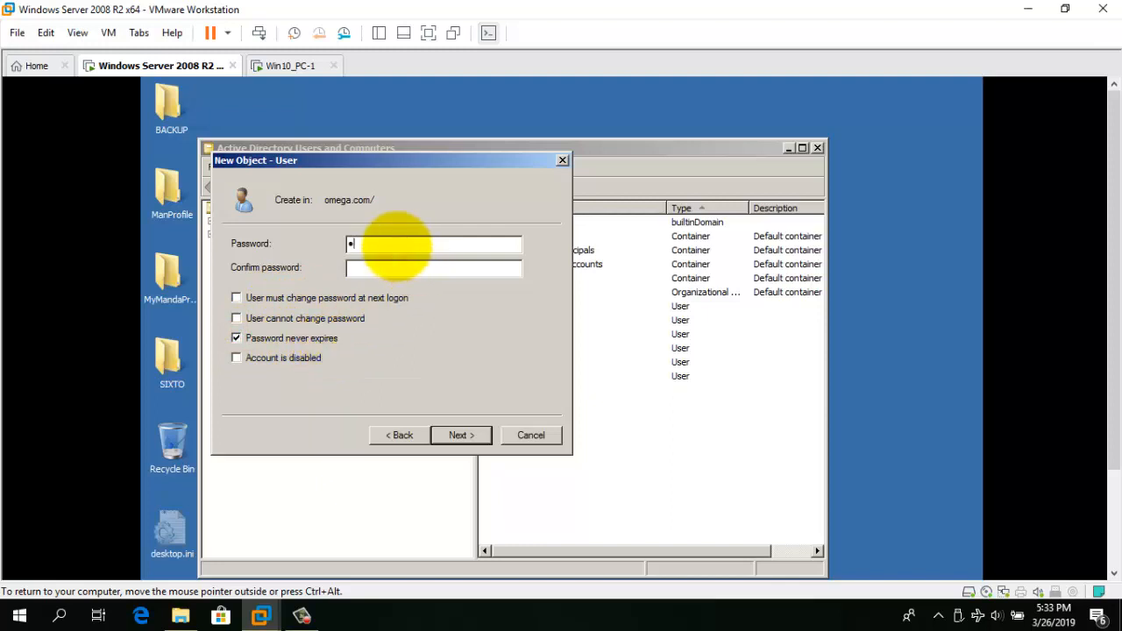
{"action": "type", "text": "@ssw0rdP@ssw0r"}
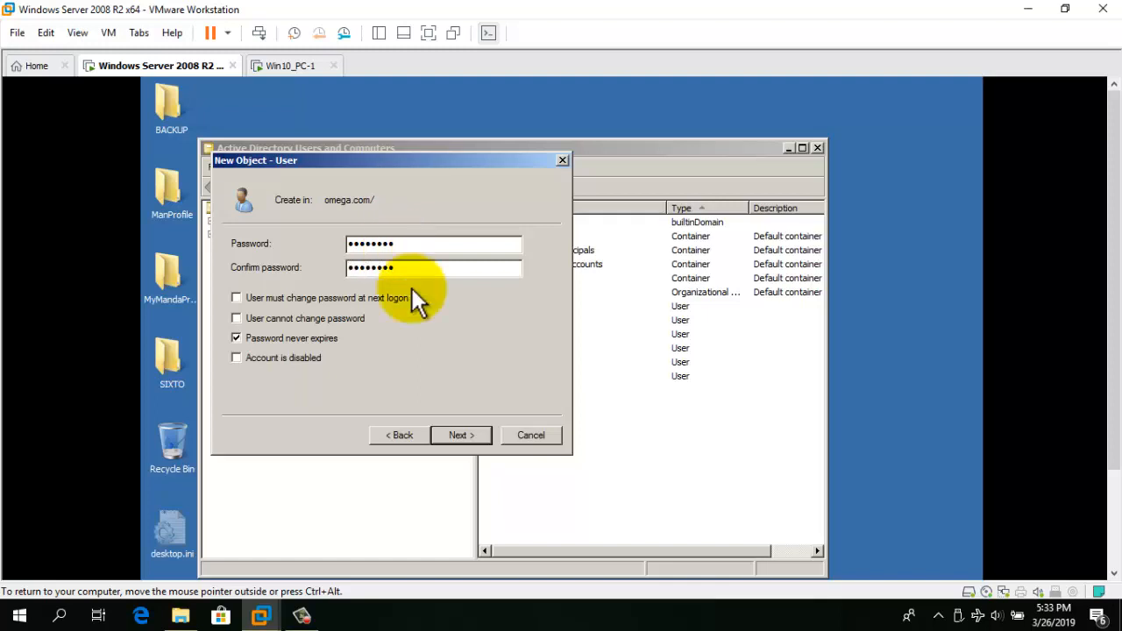
{"action": "left_click", "coordinate": [468, 432]}
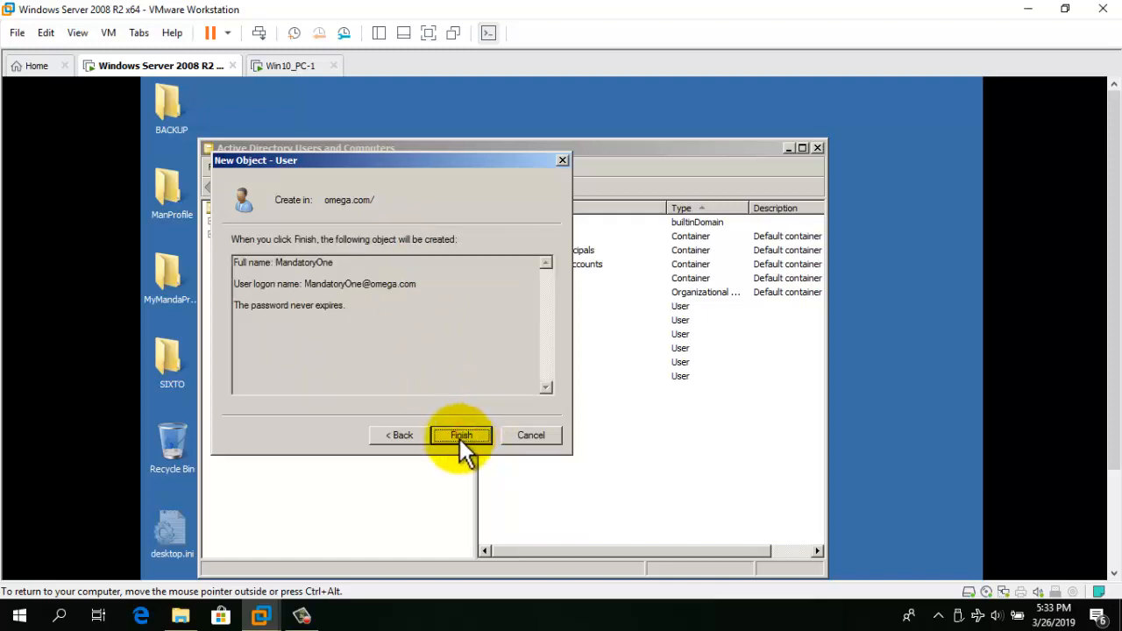
{"action": "left_click", "coordinate": [460, 438]}
{"action": "left_click", "coordinate": [551, 431]}
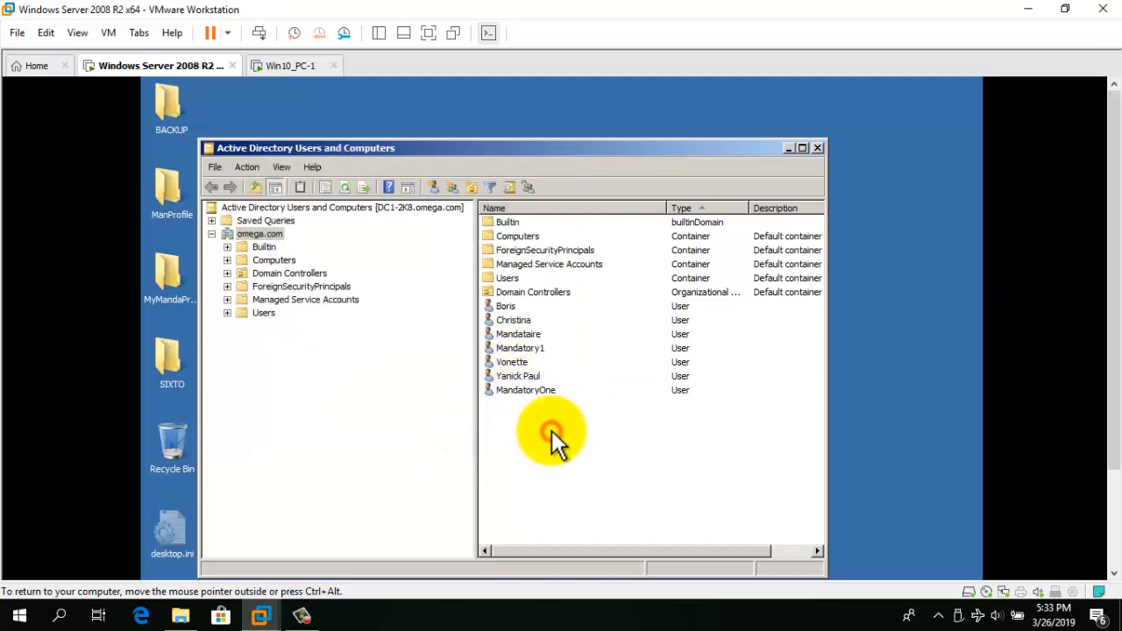
Add MandatoryOne to the Administrators group.
{"action": "left_click", "coordinate": [539, 391]}
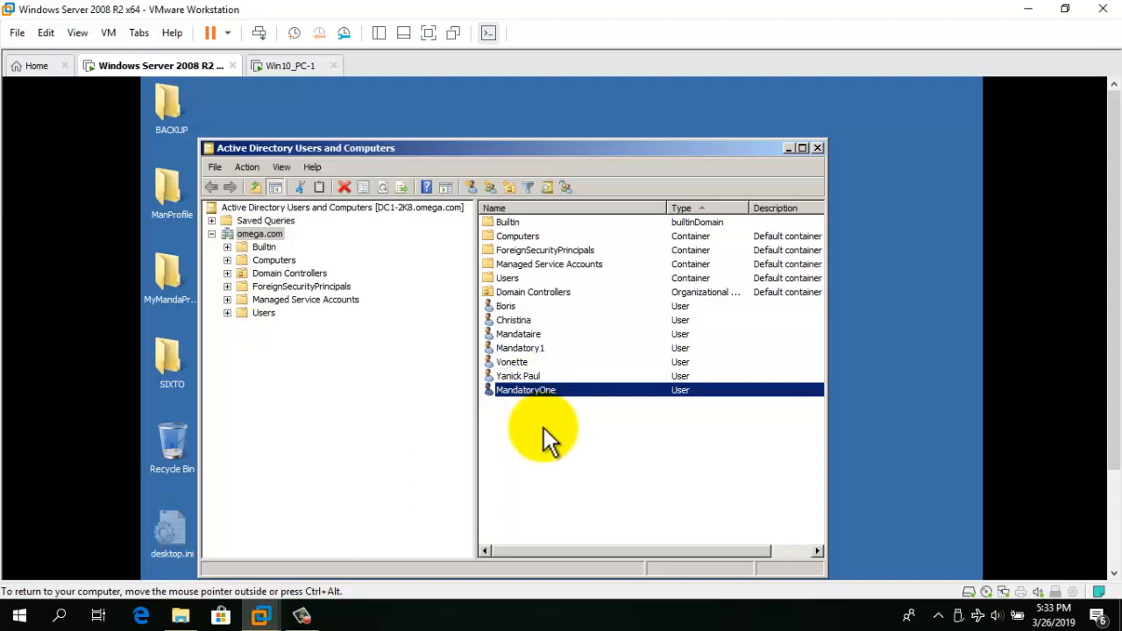
{"action": "right_click", "coordinate": [529, 389]}
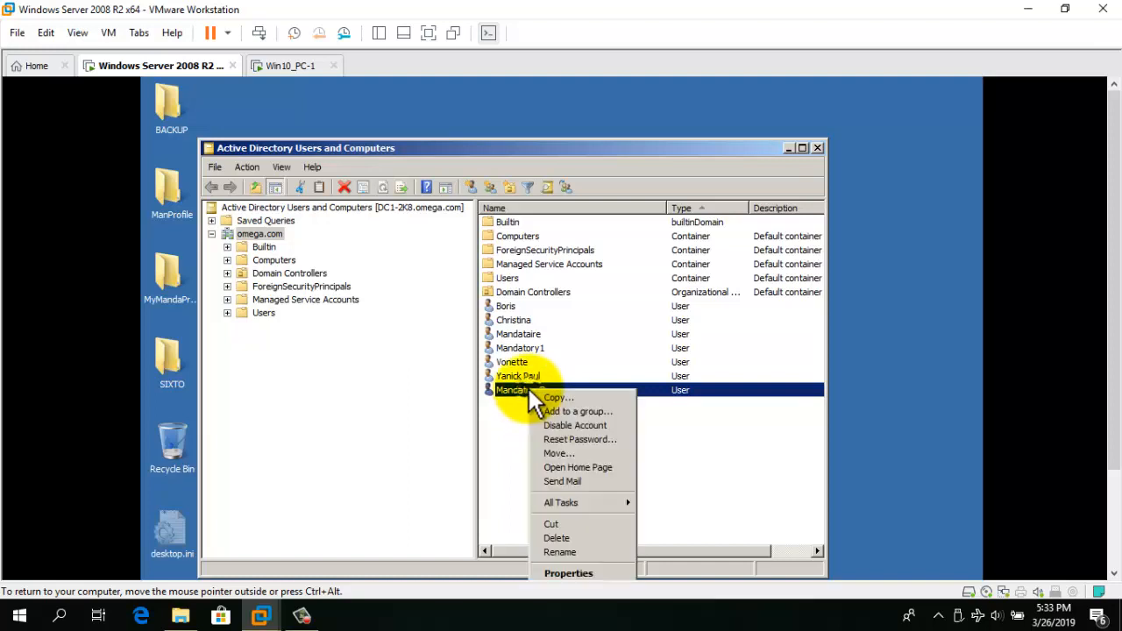
{"action": "left_click", "coordinate": [579, 411]}
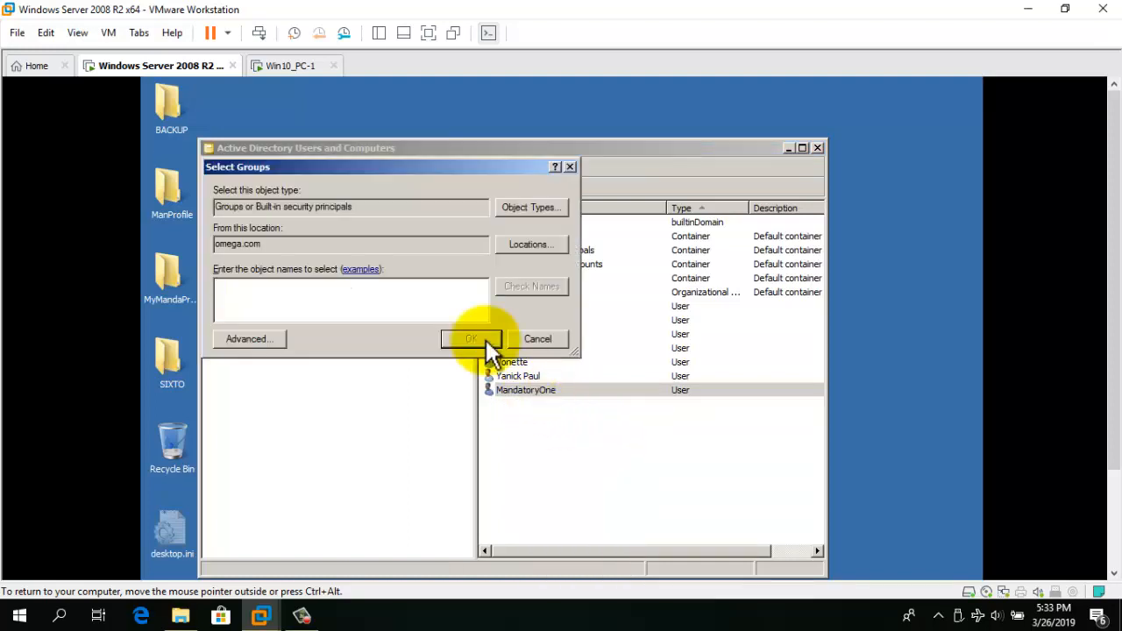
{"action": "type", "text": "admi"}
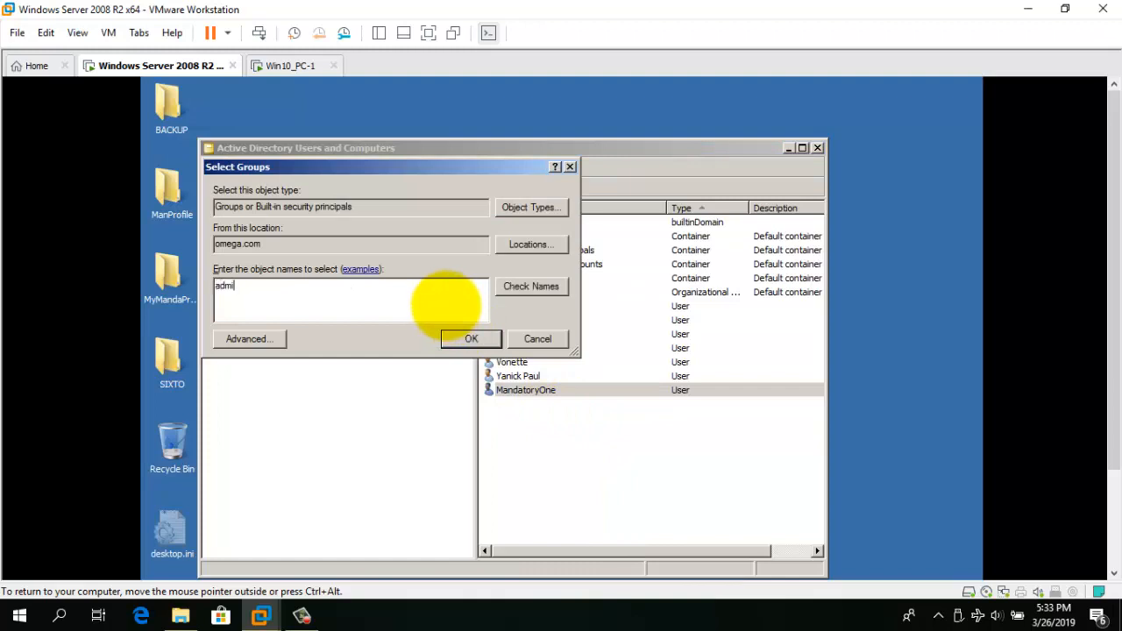
{"action": "type", "text": "nistra"}
{"action": "left_click", "coordinate": [532, 285]}
{"action": "left_click", "coordinate": [468, 339]}
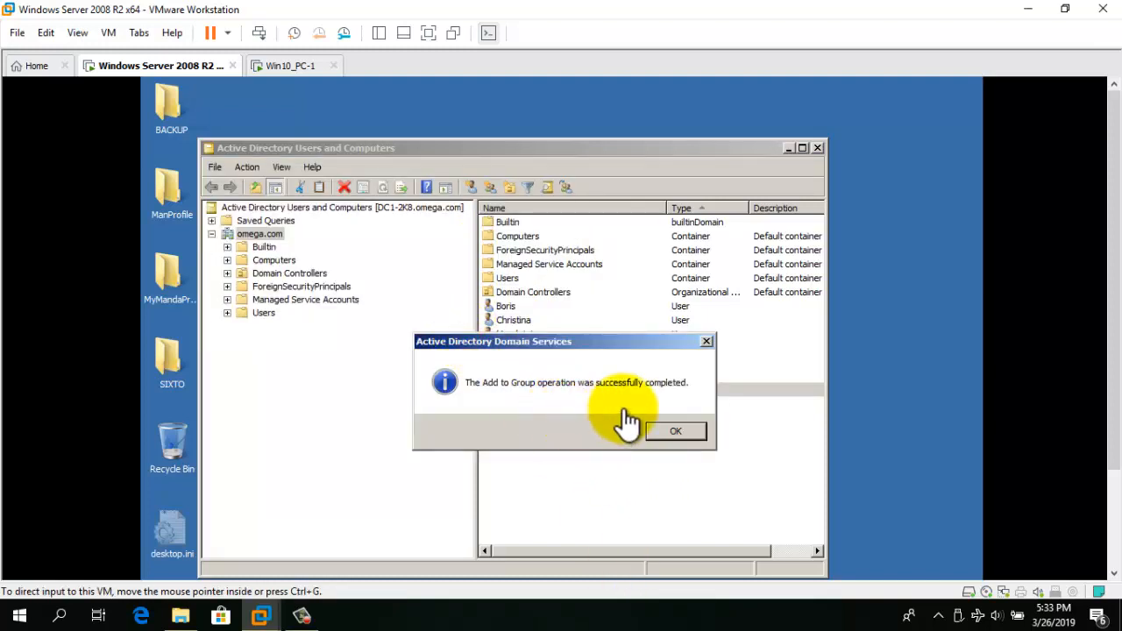
{"action": "left_click", "coordinate": [675, 428]}
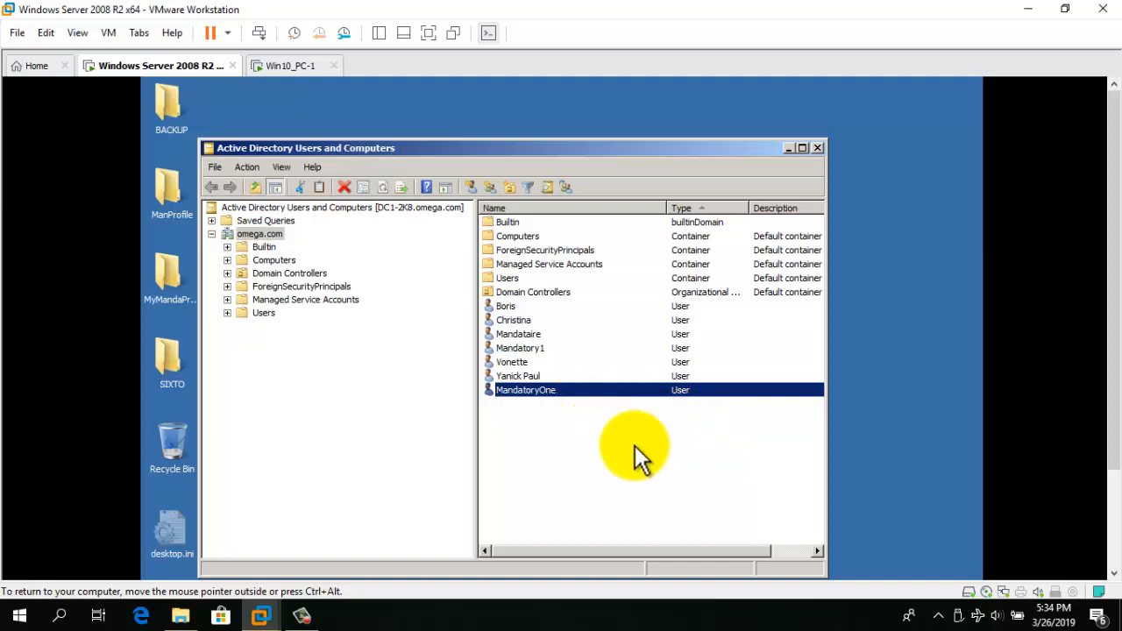
Log off the administrator session and send Ctrl+Alt+Del to reach the logon prompt.
{"action": "left_click", "coordinate": [1113, 493]}
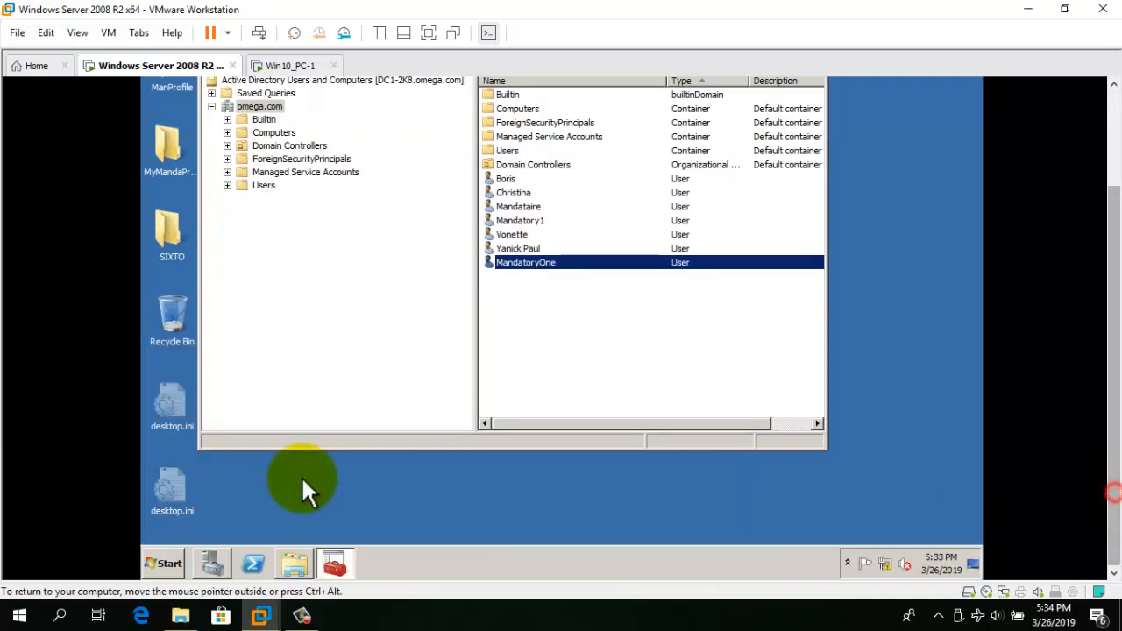
{"action": "left_click", "coordinate": [164, 556]}
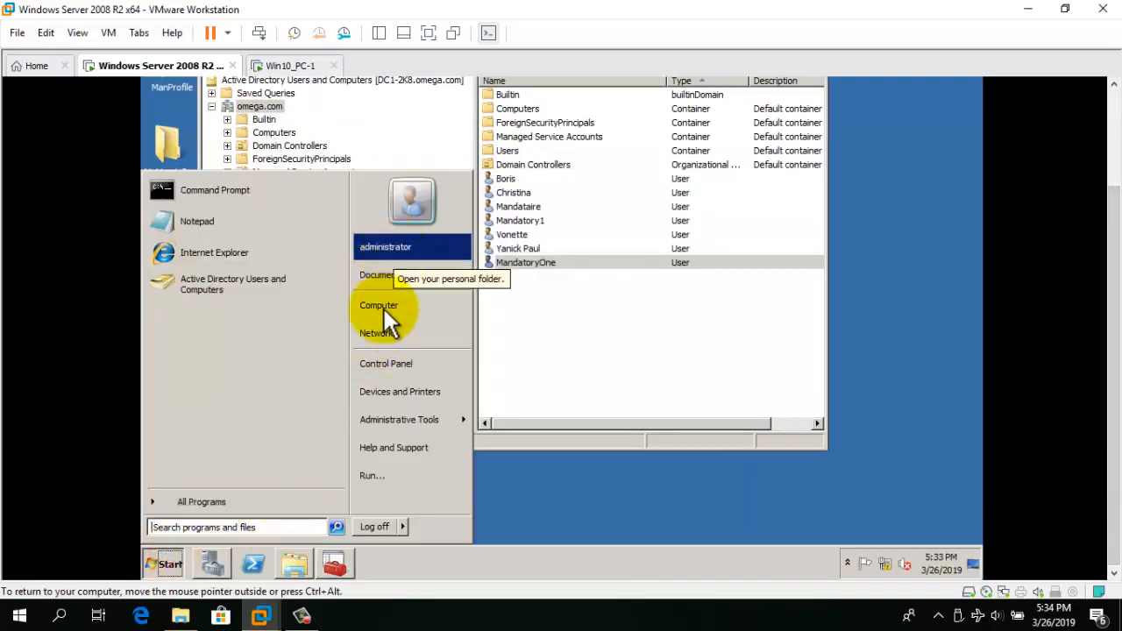
{"action": "left_click", "coordinate": [375, 529]}
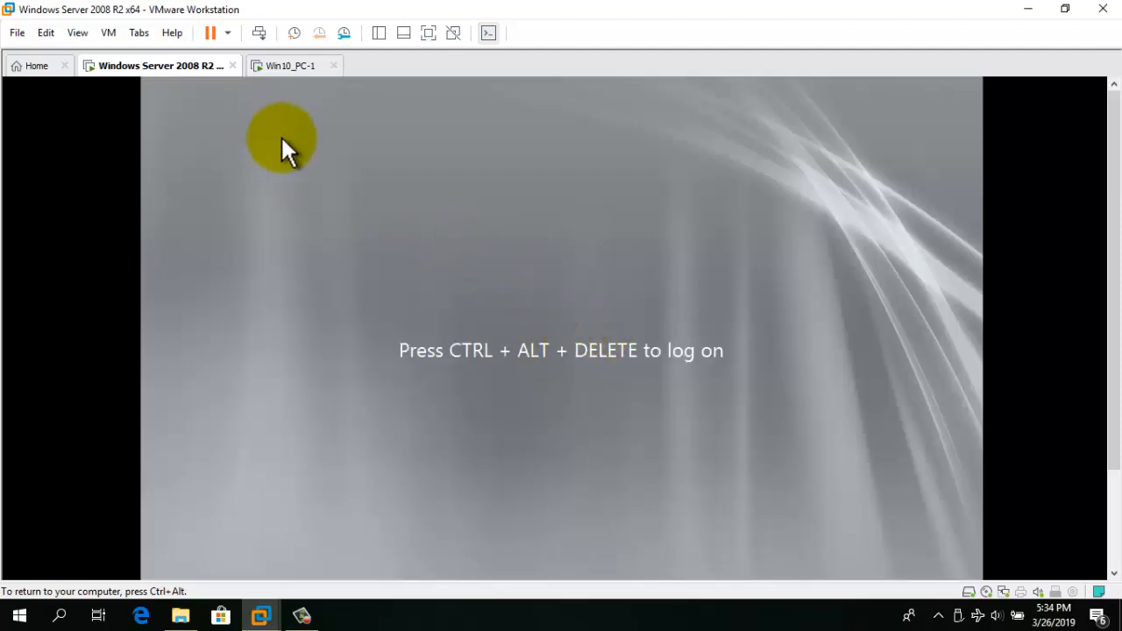
{"action": "key", "text": "ctrl+alt"}
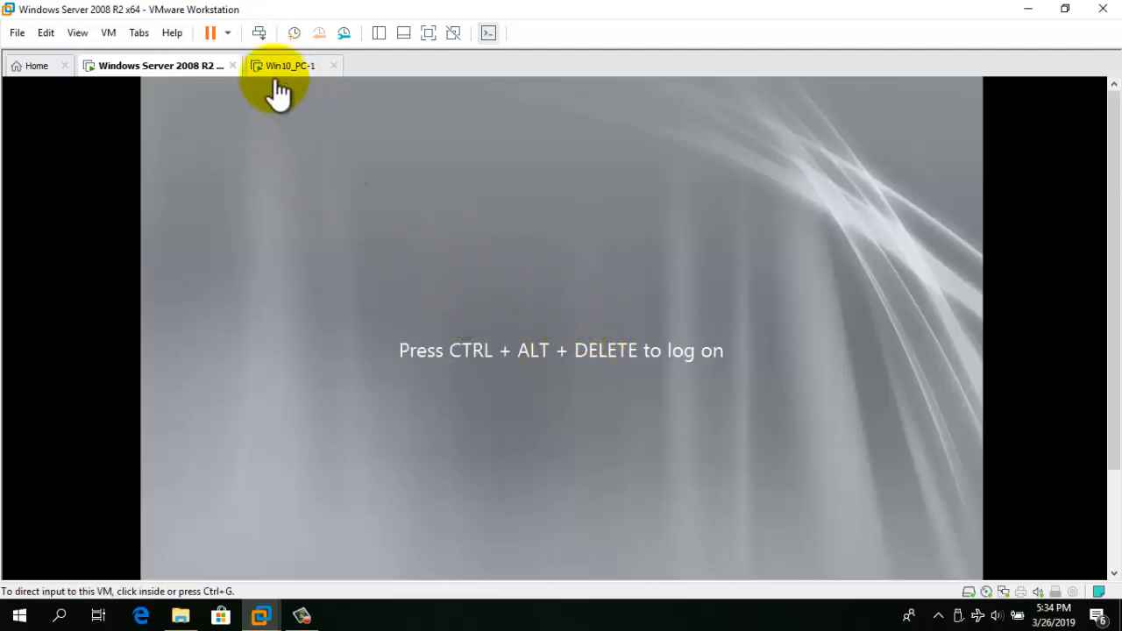
{"action": "left_click", "coordinate": [257, 33]}
Log on as MandatoryOne with its password via Switch User > Other User.
{"action": "left_click", "coordinate": [491, 379]}
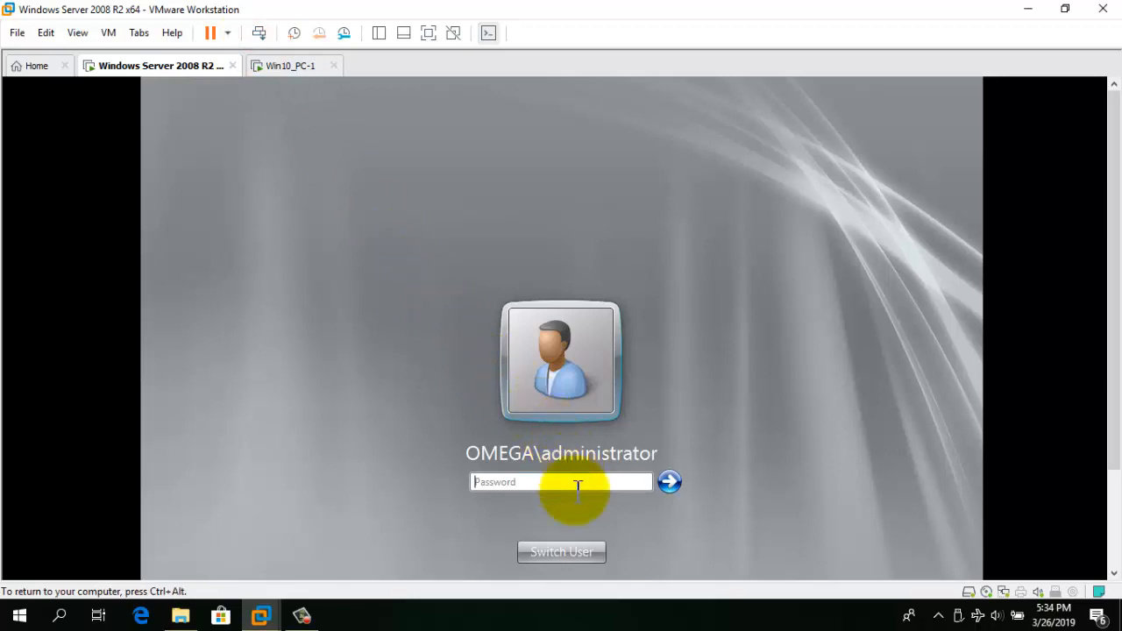
{"action": "left_click", "coordinate": [570, 546]}
{"action": "left_click", "coordinate": [650, 425]}
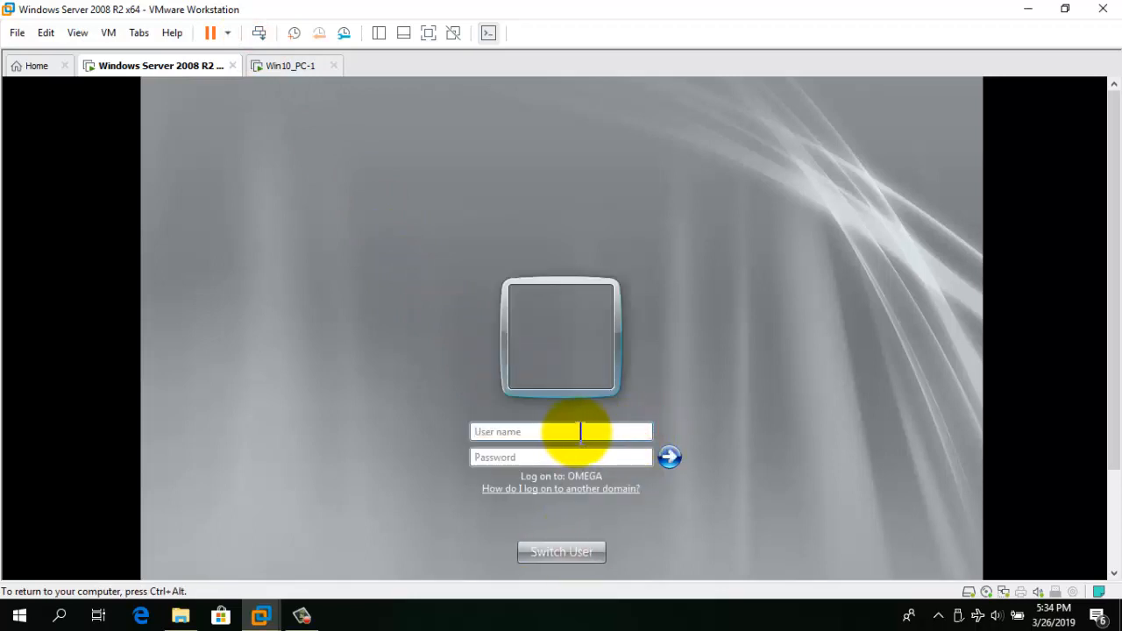
{"action": "left_click", "coordinate": [580, 431]}
{"action": "type", "text": "MandatoryOne"}
{"action": "left_click", "coordinate": [534, 457]}
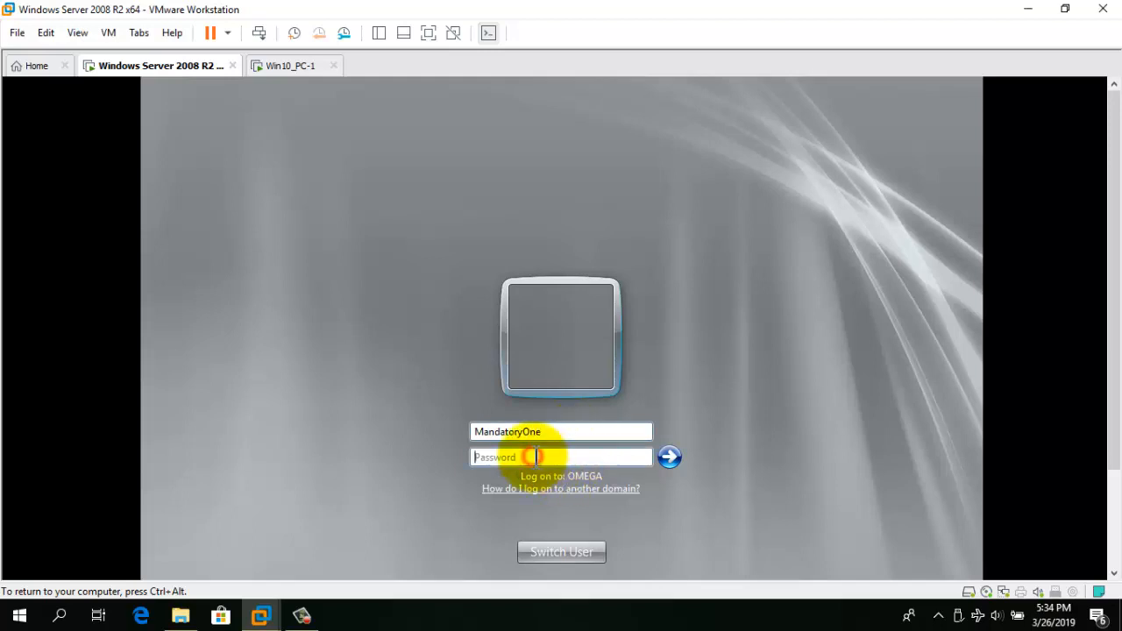
{"action": "type", "text": "•••••••"}
{"action": "key", "text": "Return"}
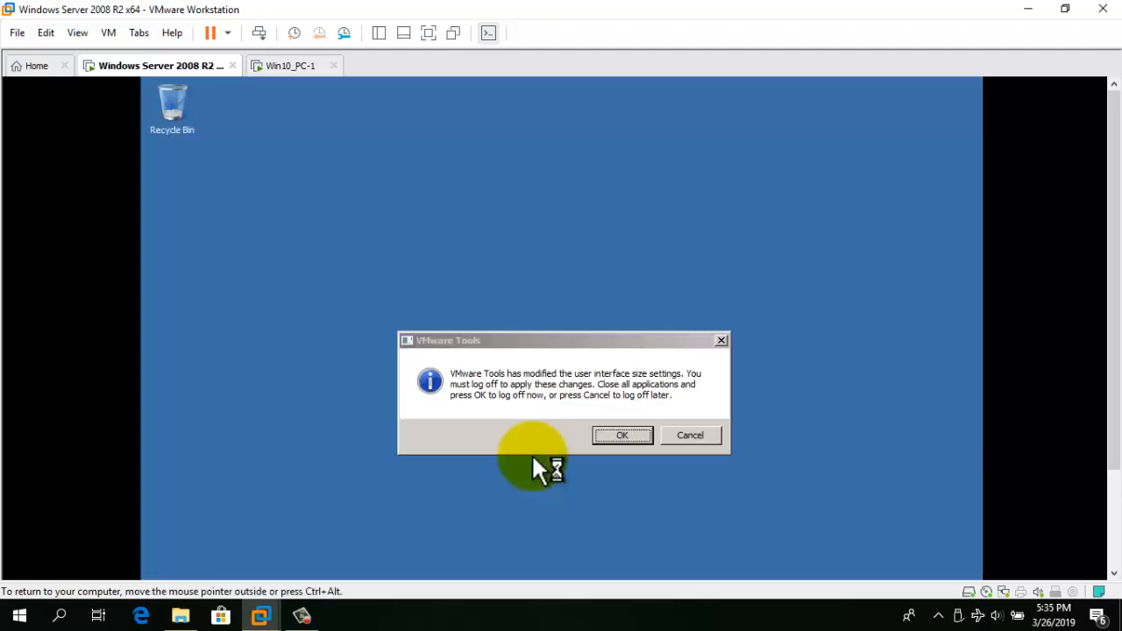
Dismiss the VMware Tools notice and check the Start menu for the signed-in user.
{"action": "left_click", "coordinate": [622, 435]}
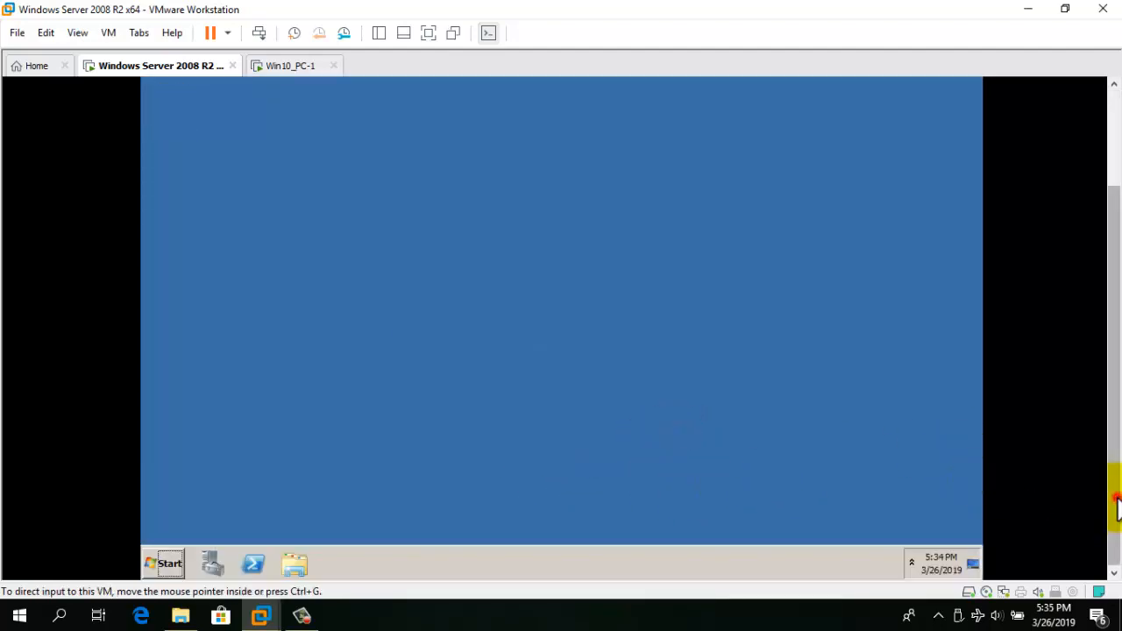
{"action": "left_click", "coordinate": [163, 564]}
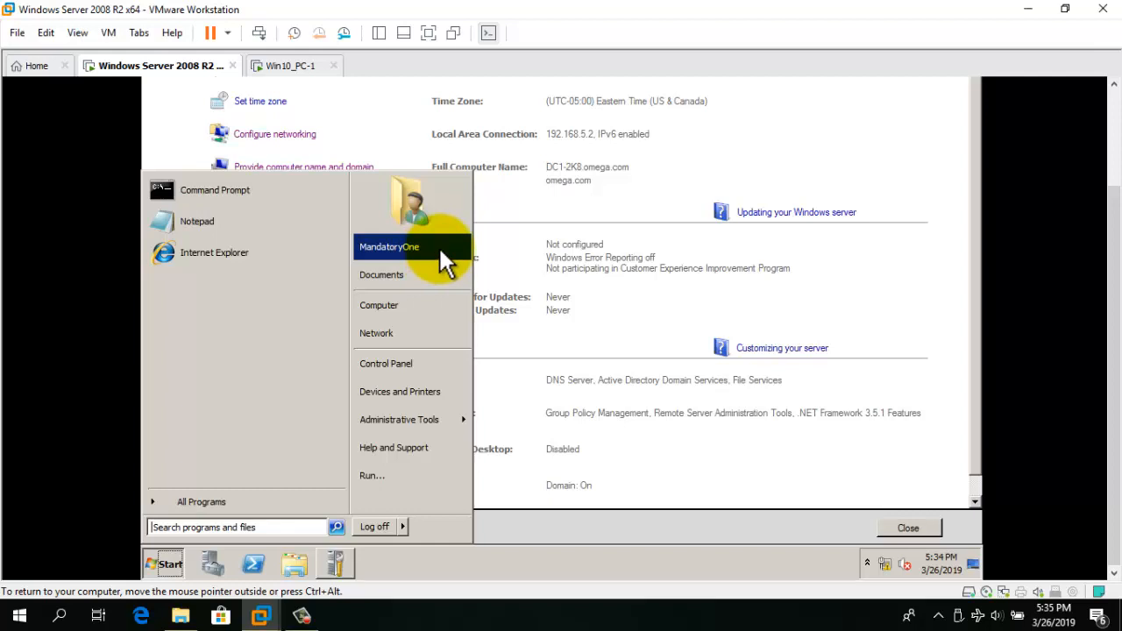
{"action": "left_click", "coordinate": [890, 140]}
Close Initial Configuration Tasks and log MandatoryOne off from the Start menu.
{"action": "scroll", "coordinate": [1117, 132], "scroll_direction": "up", "scroll_amount": 3}
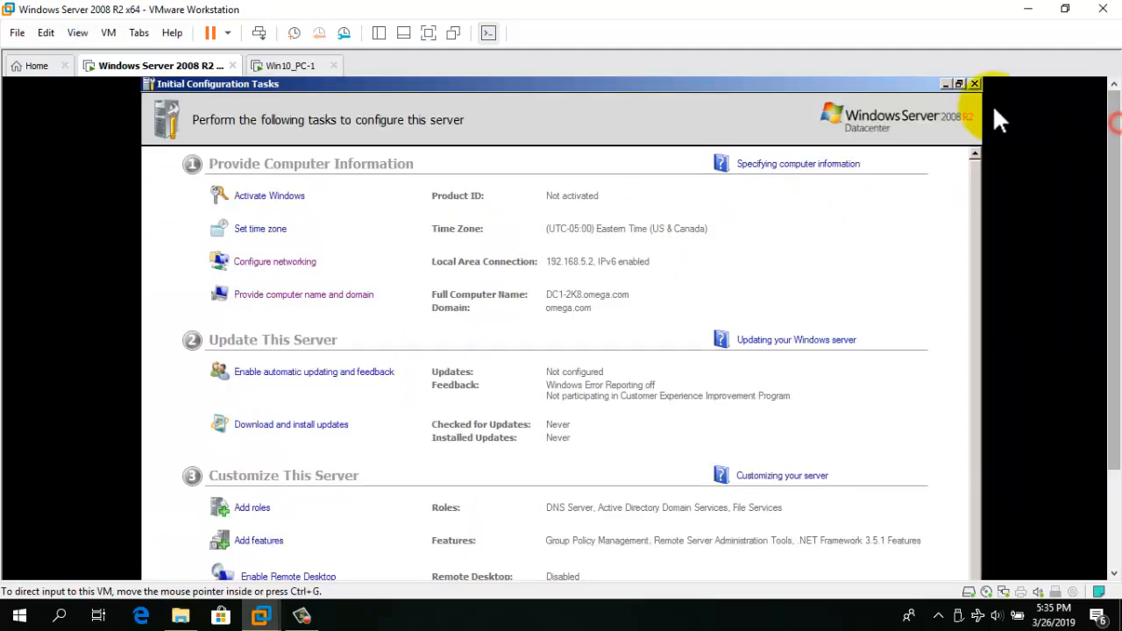
{"action": "left_click", "coordinate": [971, 85]}
{"action": "scroll", "coordinate": [1114, 496], "scroll_direction": "down", "scroll_amount": 3}
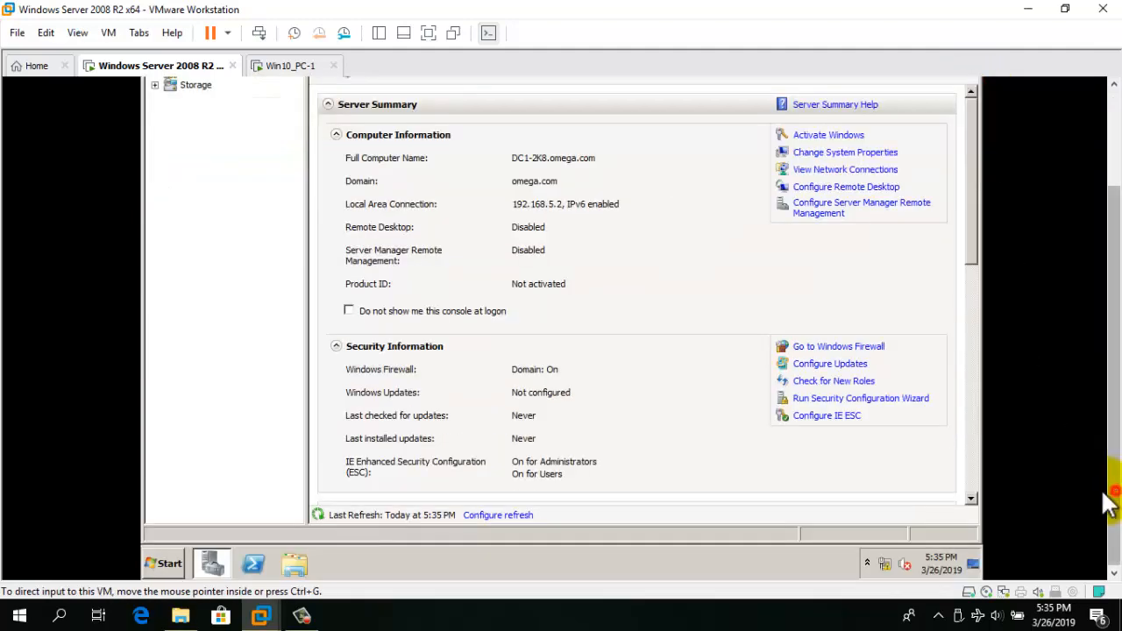
{"action": "left_click", "coordinate": [166, 565]}
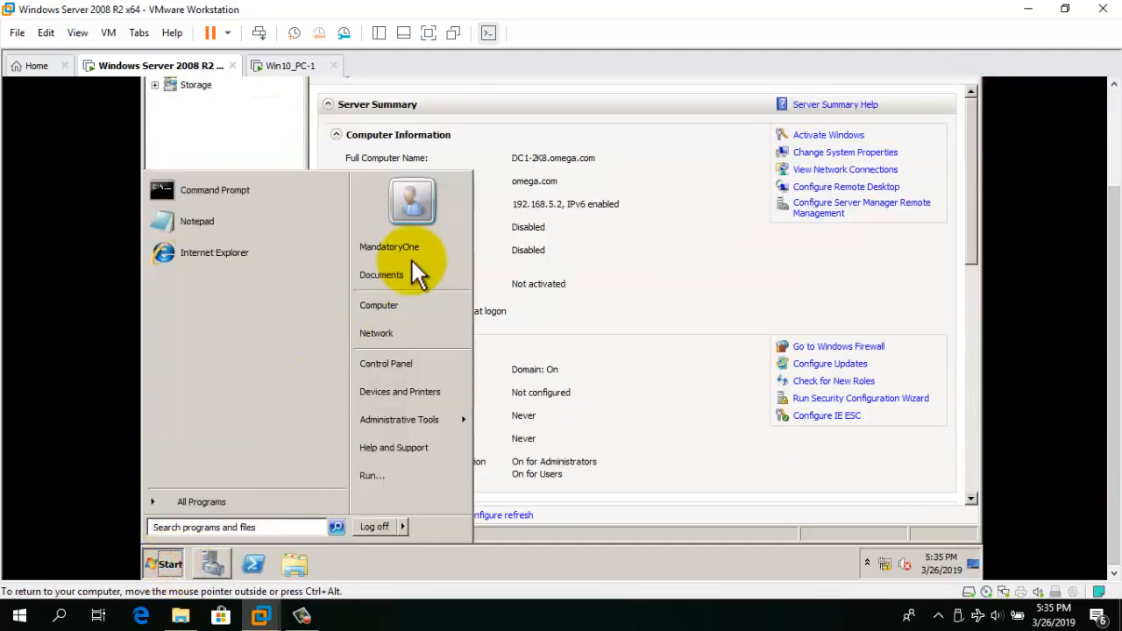
{"action": "left_click", "coordinate": [373, 526]}
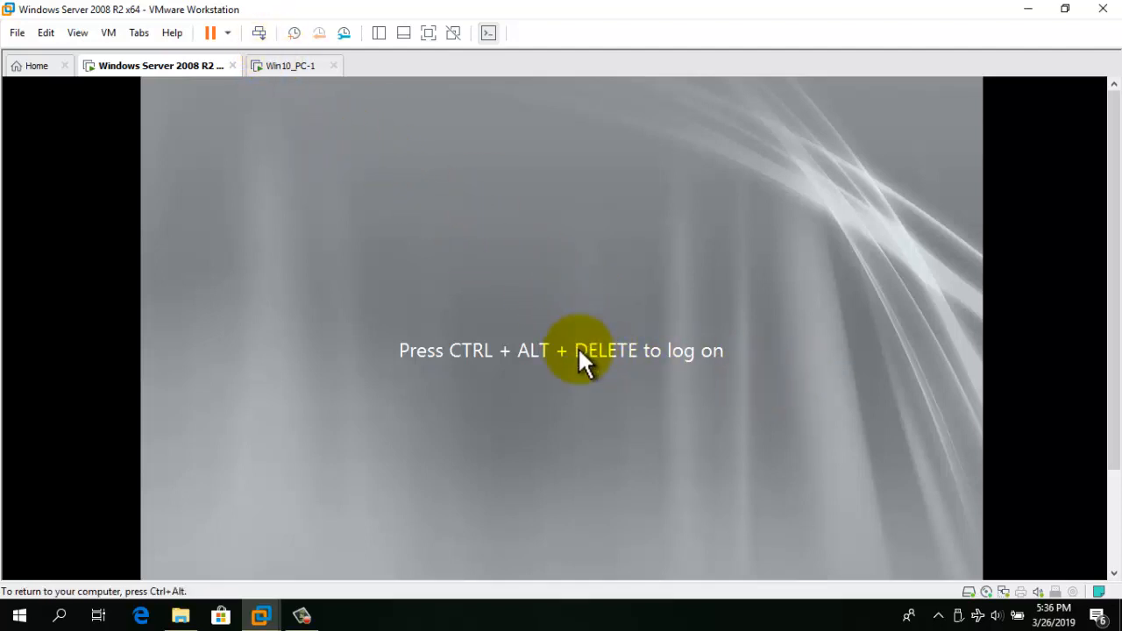
Sign in as administrator with its password via Ctrl+Alt+Del and Other User.
{"action": "left_click", "coordinate": [257, 33]}
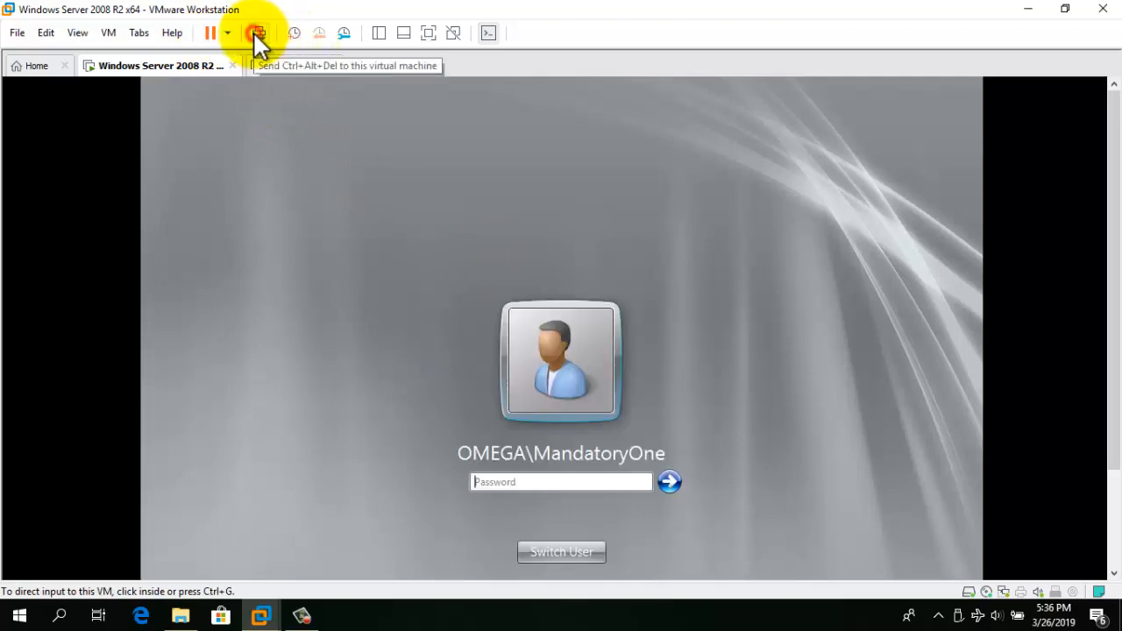
{"action": "left_click", "coordinate": [553, 553]}
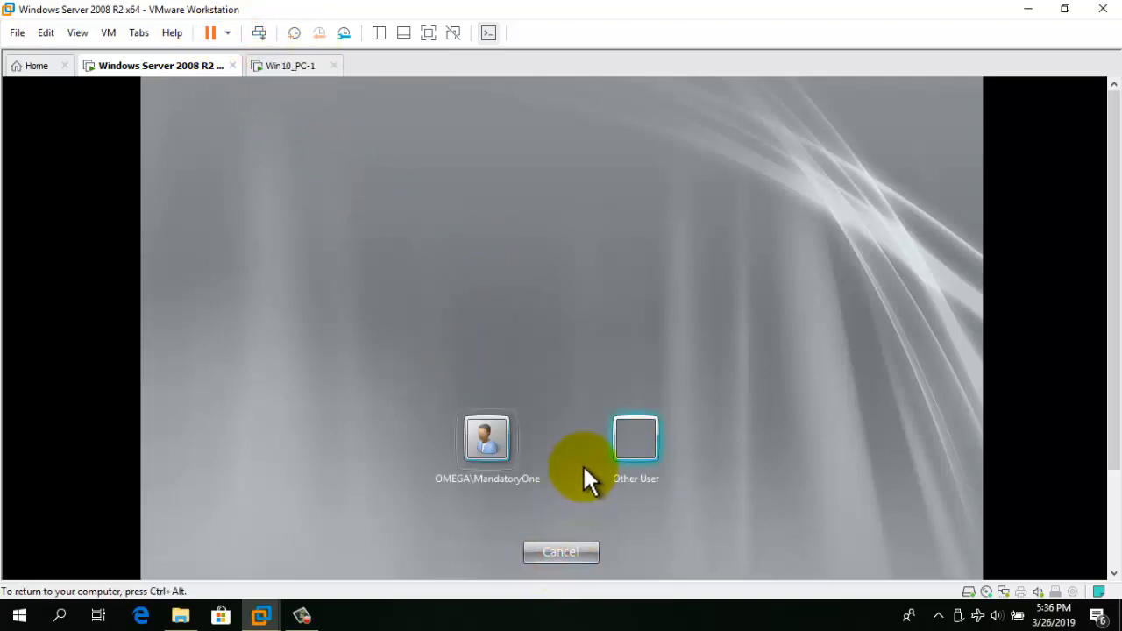
{"action": "left_click", "coordinate": [641, 436]}
{"action": "left_click", "coordinate": [558, 429]}
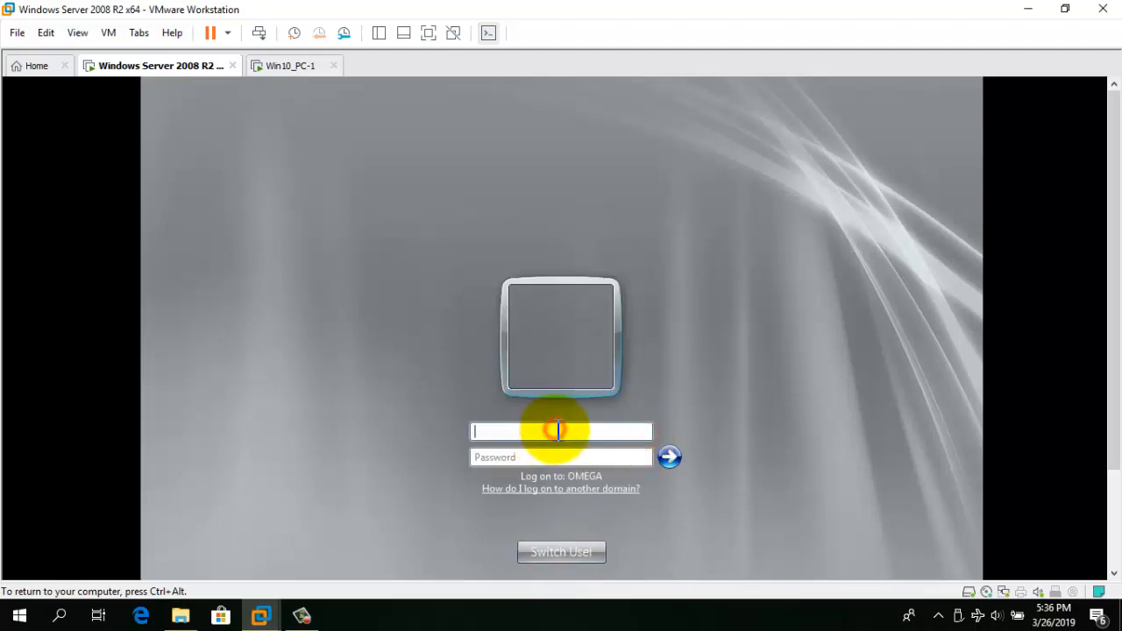
{"action": "type", "text": "admini"}
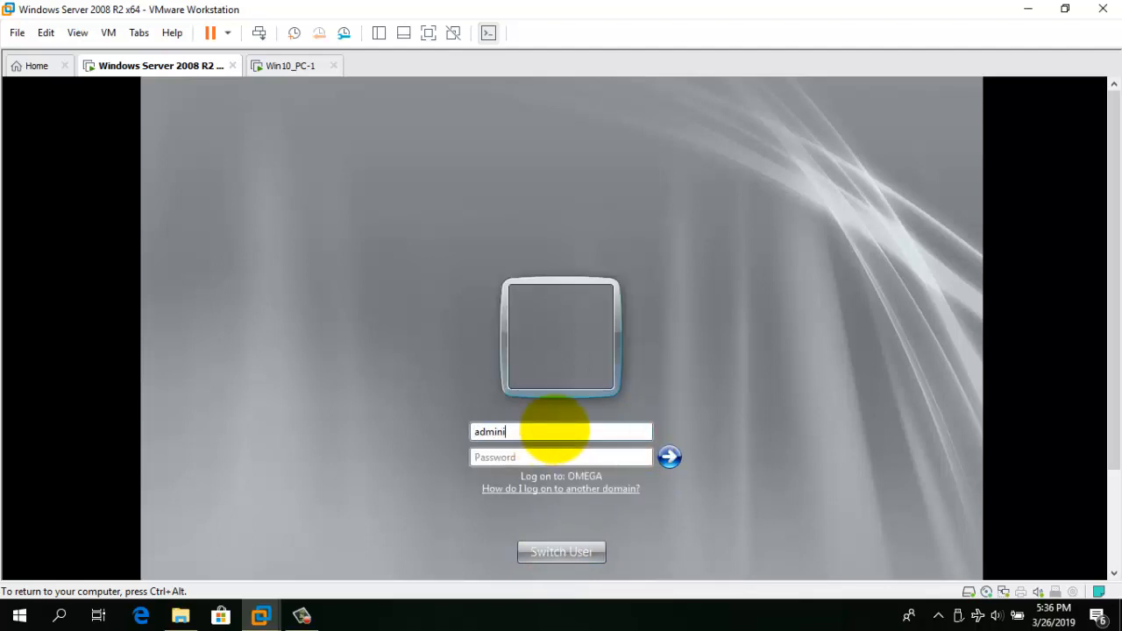
{"action": "type", "text": "strator"}
{"action": "left_click", "coordinate": [526, 457]}
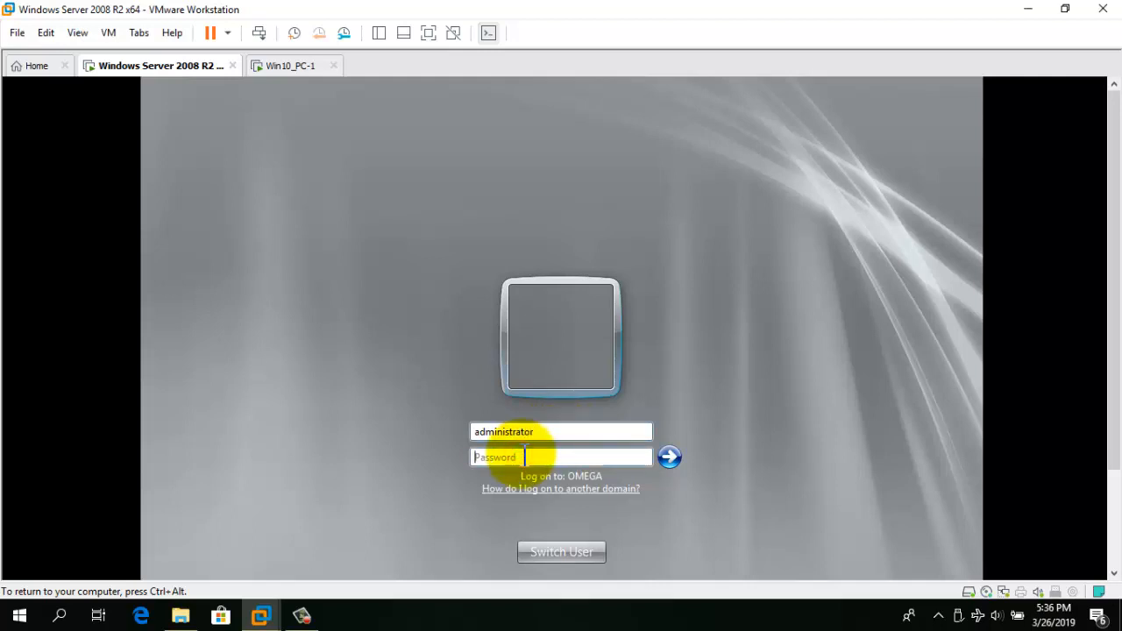
{"action": "type", "text": "••••••••"}
{"action": "key", "text": "Return"}
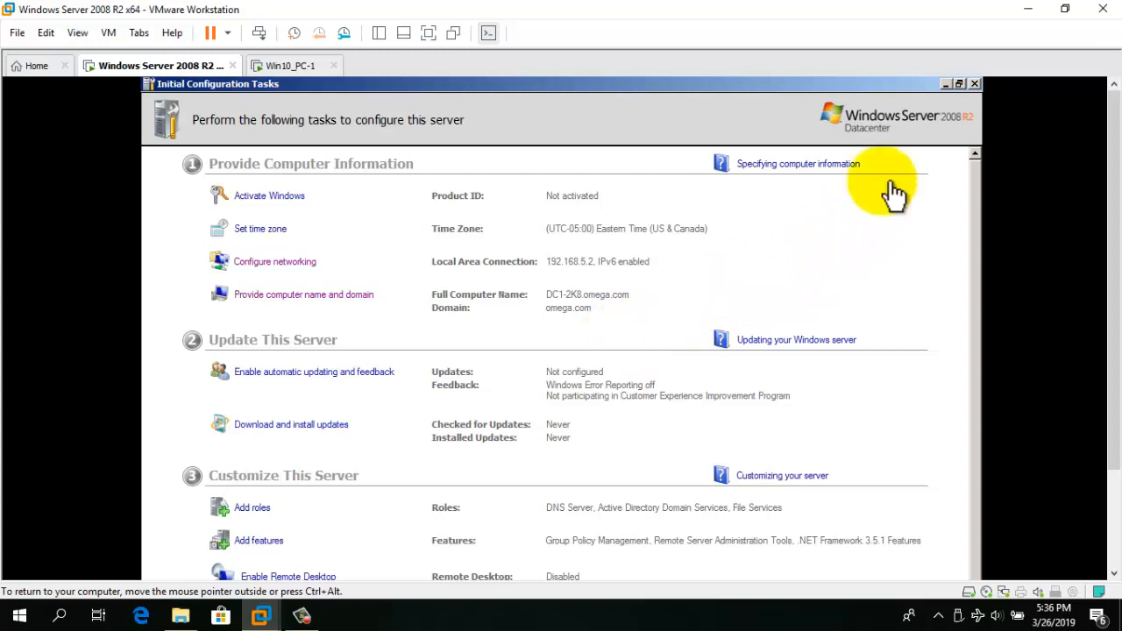
Close Initial Configuration Tasks, minimize Server Manager, and create desktop folder 'Operations'.
{"action": "left_click", "coordinate": [959, 84]}
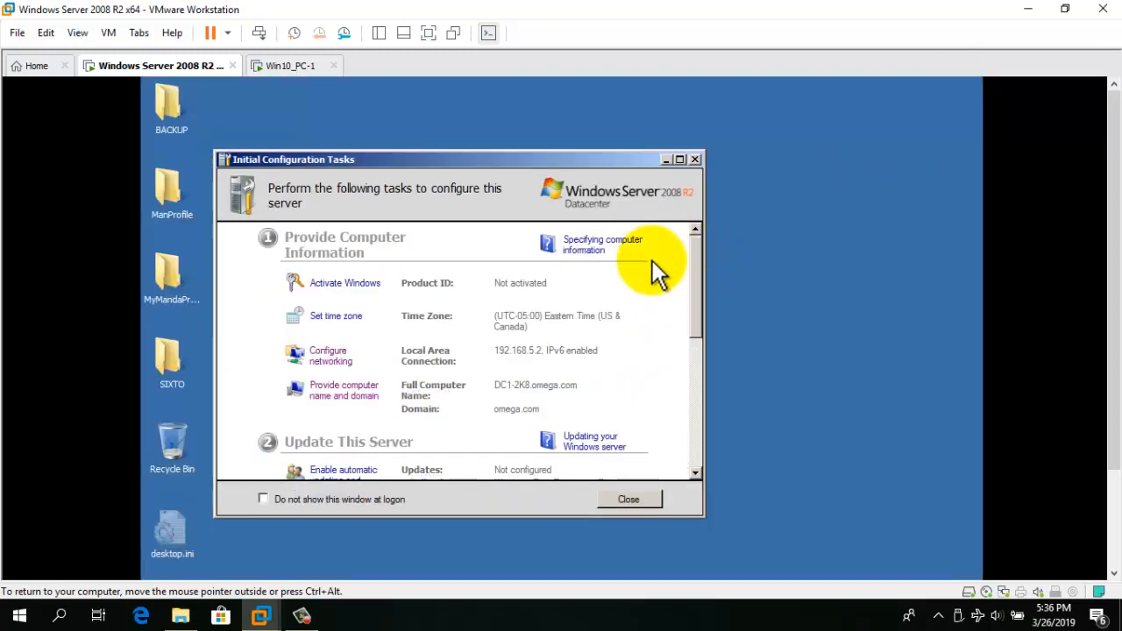
{"action": "left_click", "coordinate": [694, 160]}
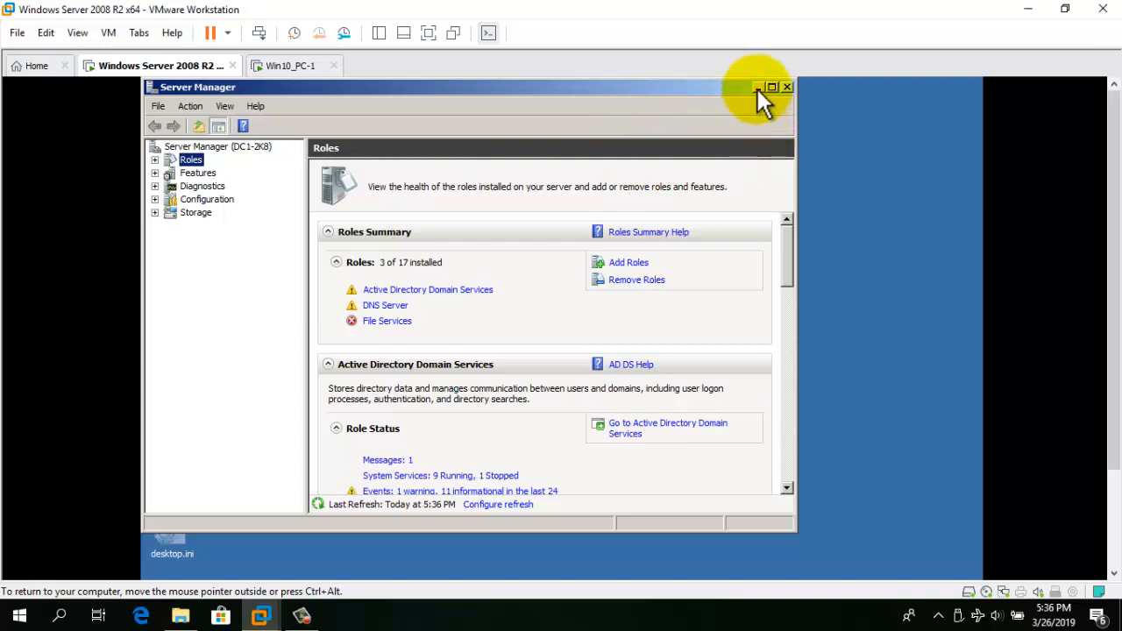
{"action": "left_click", "coordinate": [758, 87]}
{"action": "right_click", "coordinate": [398, 183]}
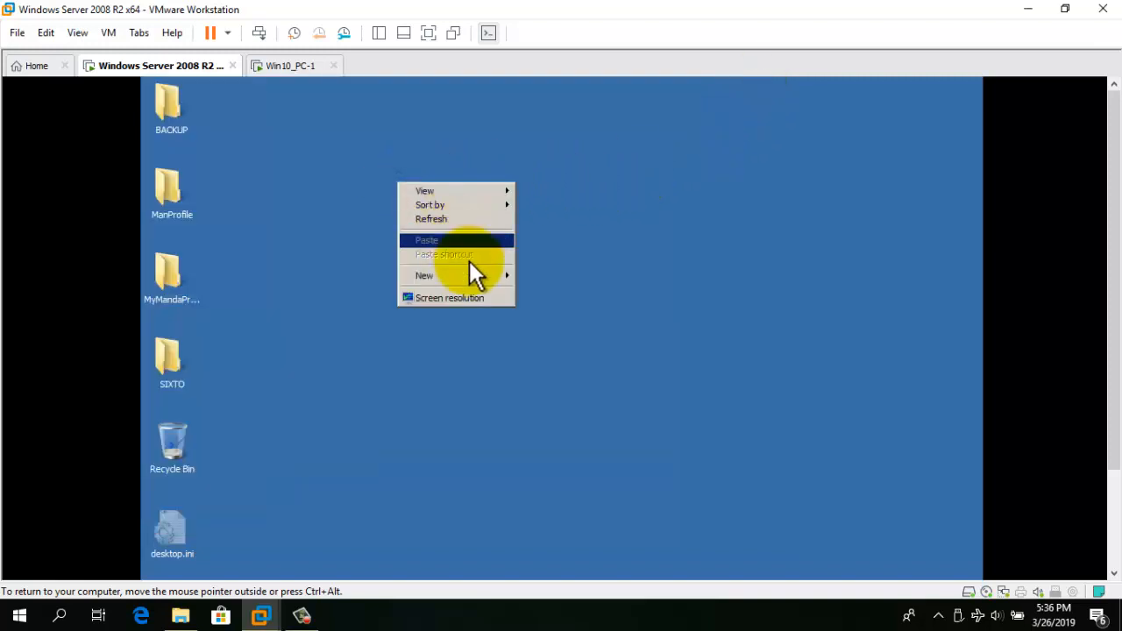
{"action": "mouse_move", "coordinate": [490, 276]}
{"action": "left_click", "coordinate": [544, 274]}
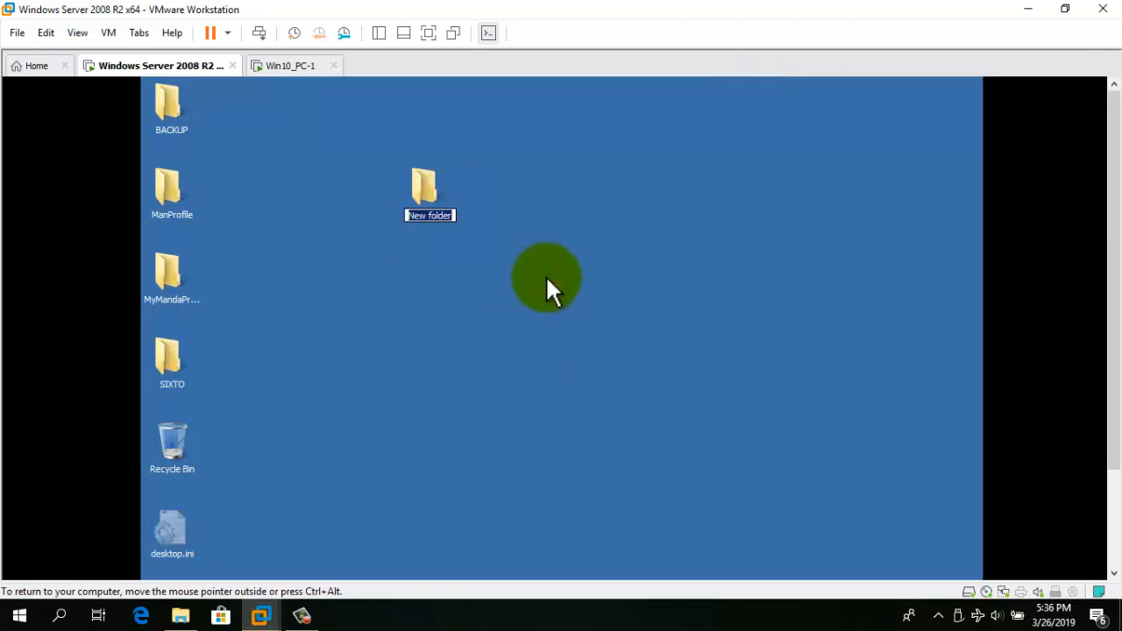
{"action": "type", "text": "O"}
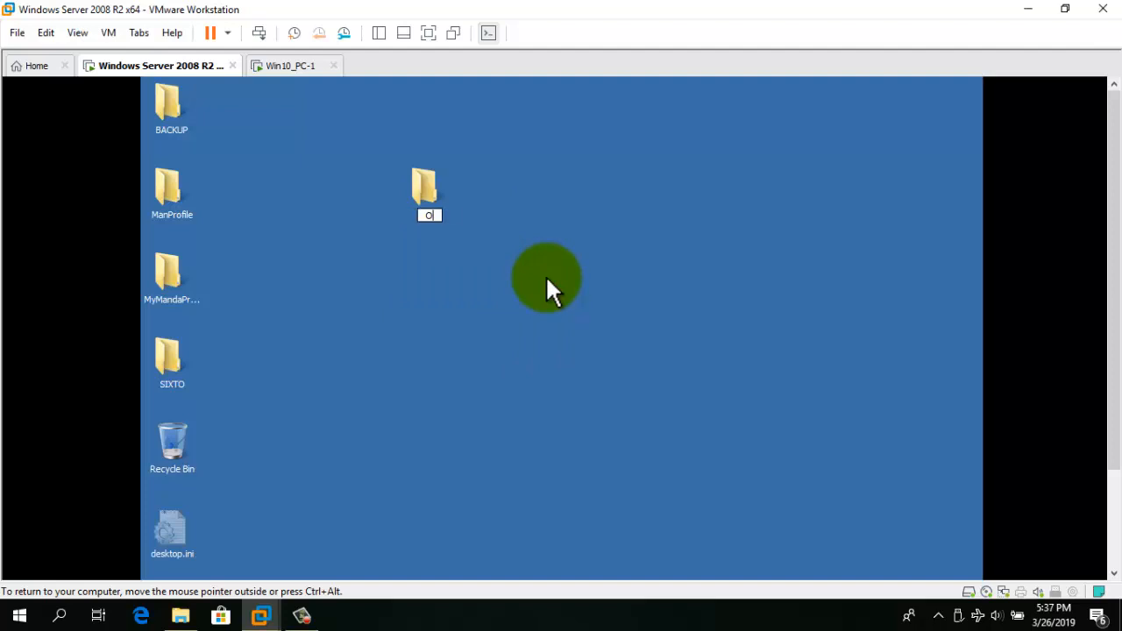
{"action": "type", "text": "perations"}
{"action": "key", "text": "Return"}
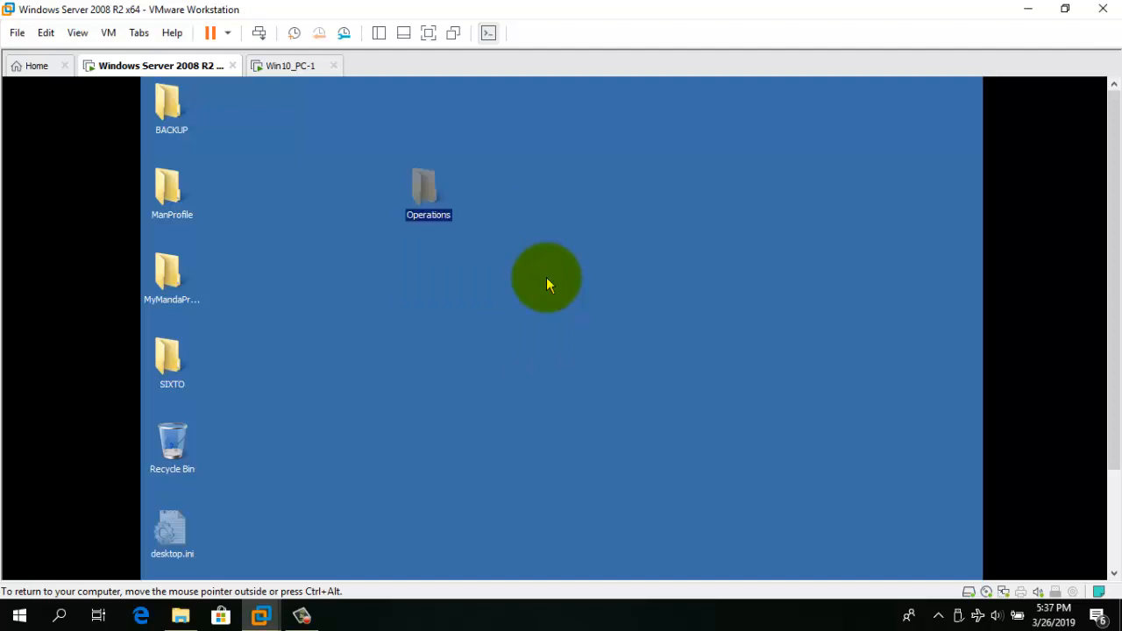
{"action": "right_click", "coordinate": [430, 187]}
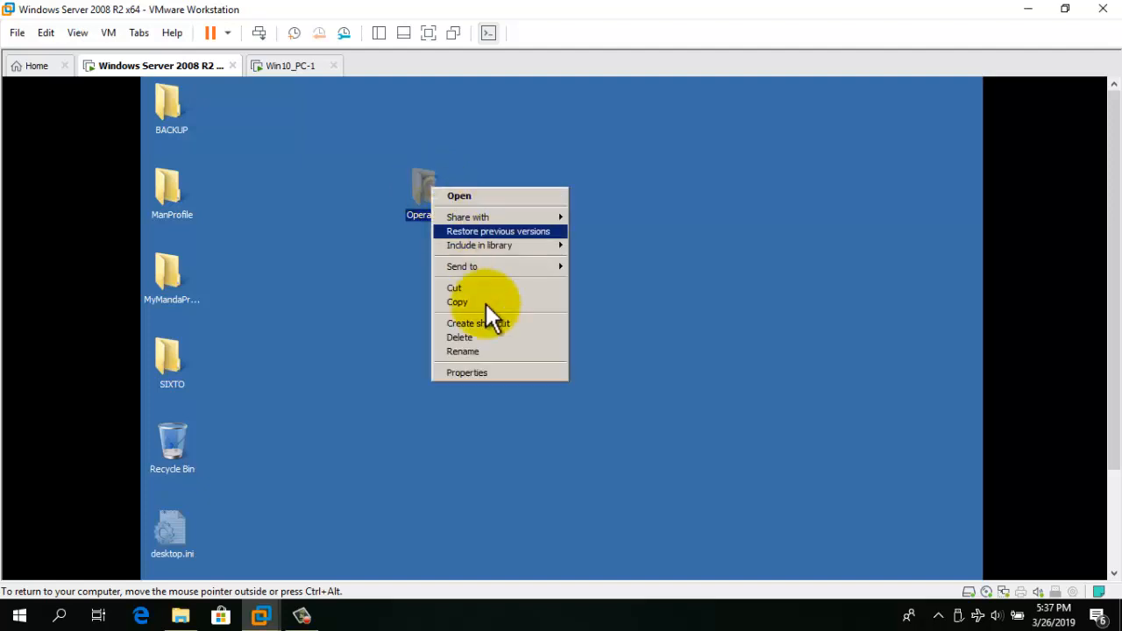
Turn on 'Share this folder' in Advanced Sharing for Operations.
{"action": "left_click", "coordinate": [489, 375]}
{"action": "left_click", "coordinate": [505, 220]}
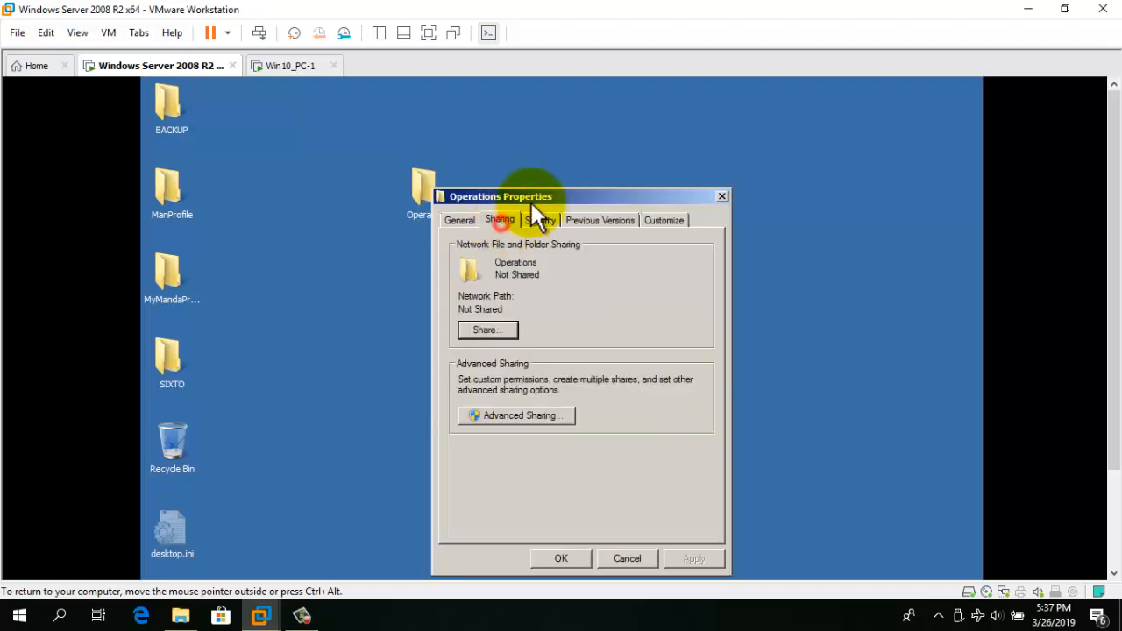
{"action": "left_click_drag", "start_coordinate": [530, 196], "coordinate": [503, 155]}
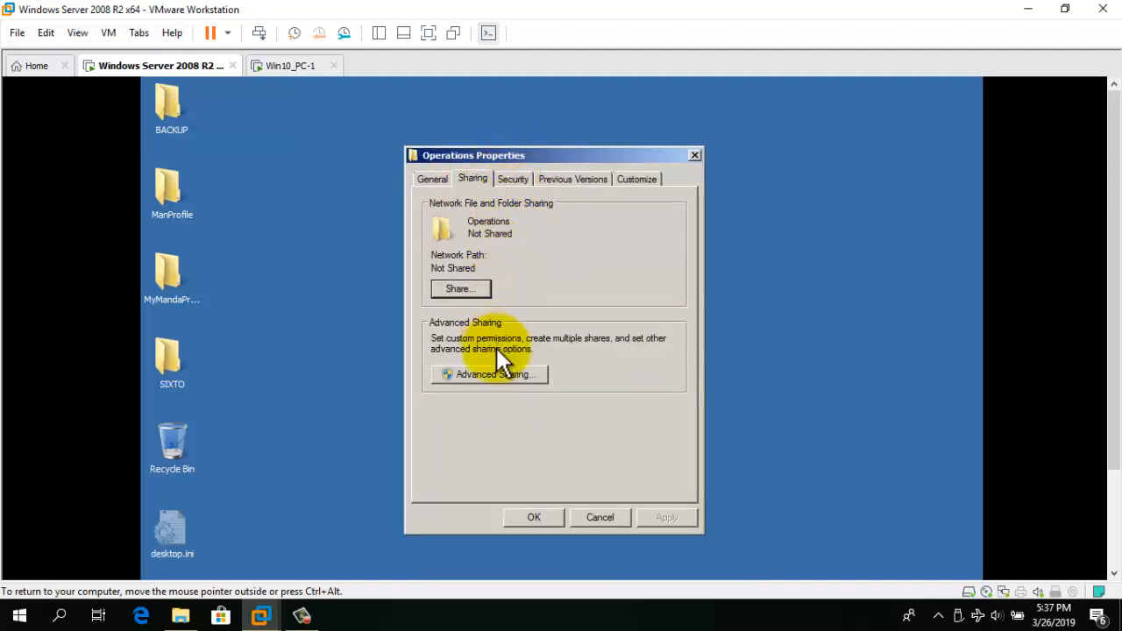
{"action": "left_click", "coordinate": [496, 375]}
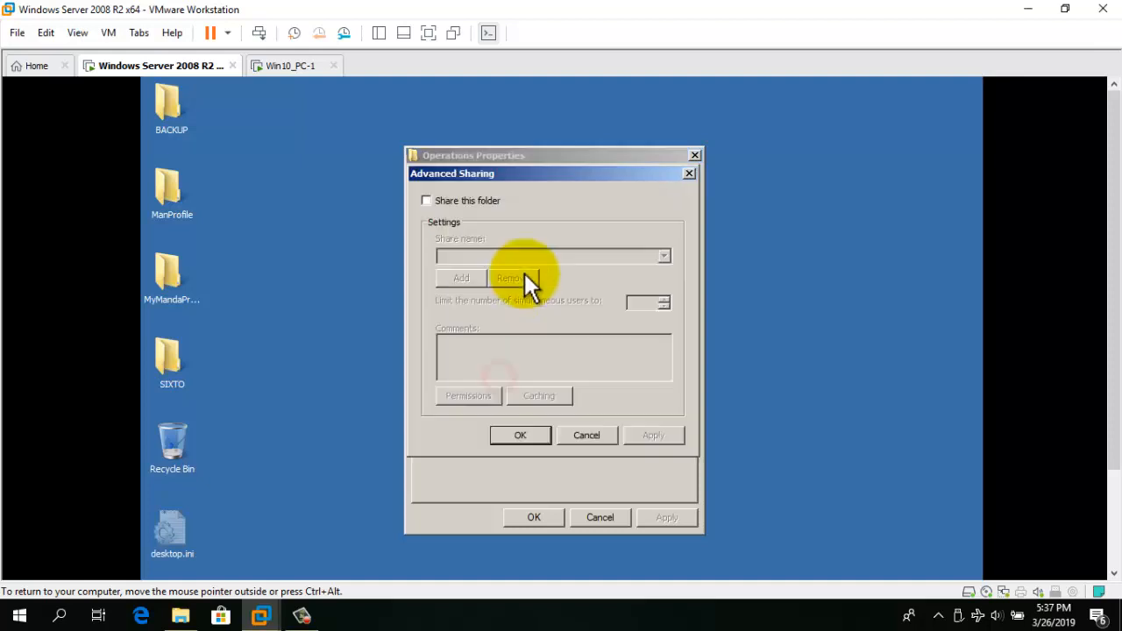
{"action": "left_click", "coordinate": [465, 205]}
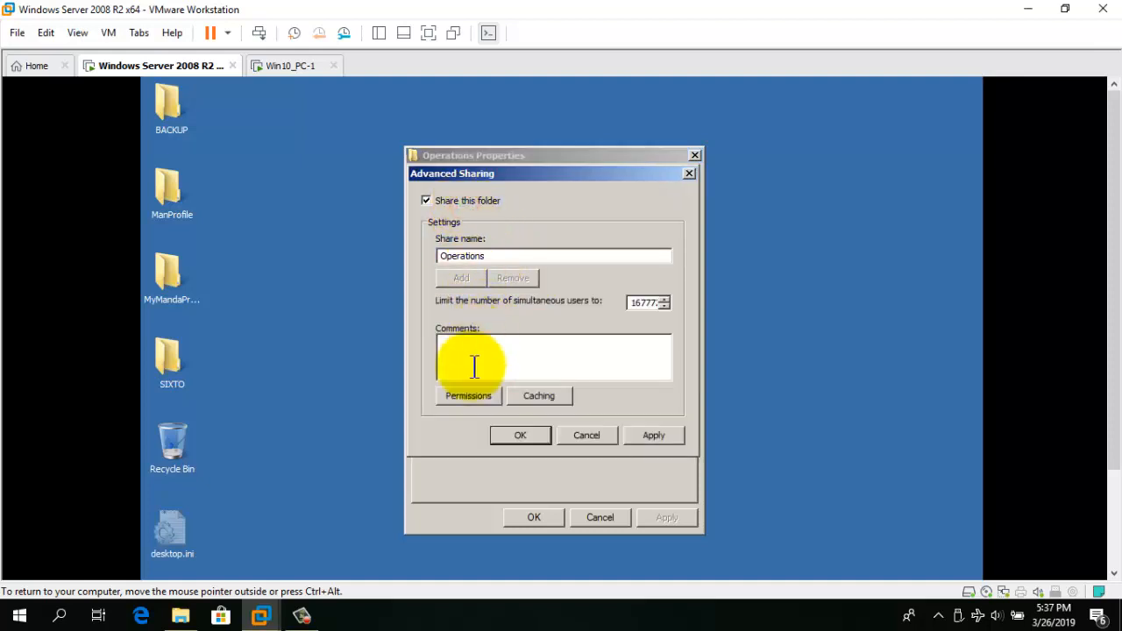
Remove Everyone from the share permissions and add Authenticated Users.
{"action": "left_click", "coordinate": [469, 395]}
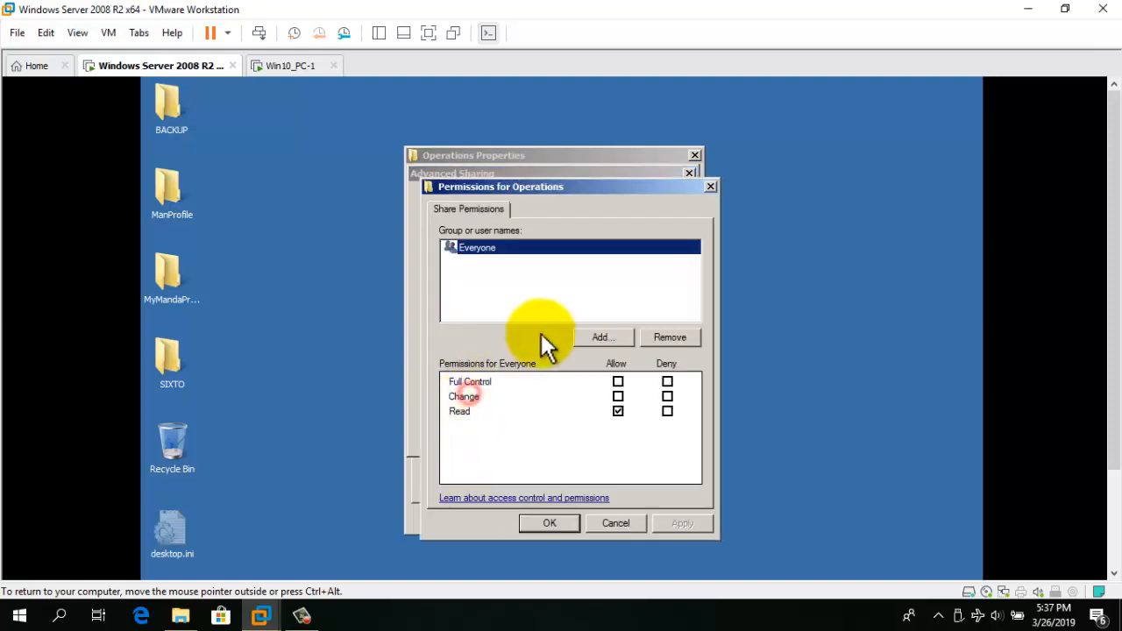
{"action": "left_click", "coordinate": [666, 338]}
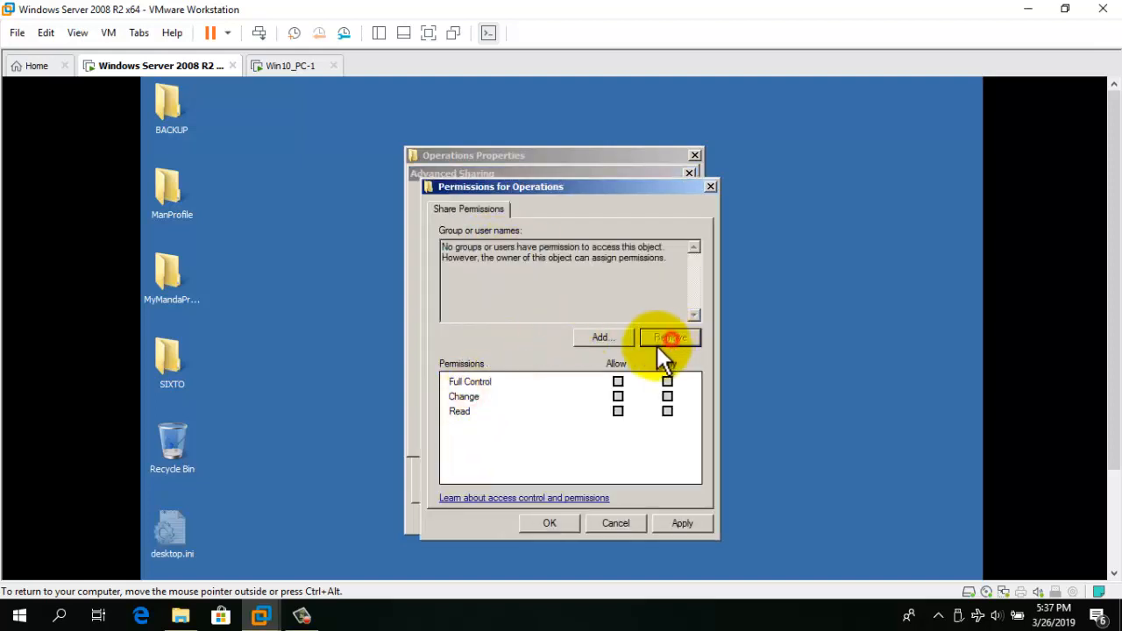
{"action": "left_click", "coordinate": [601, 338]}
{"action": "left_click", "coordinate": [571, 331]}
{"action": "type", "text": "a"}
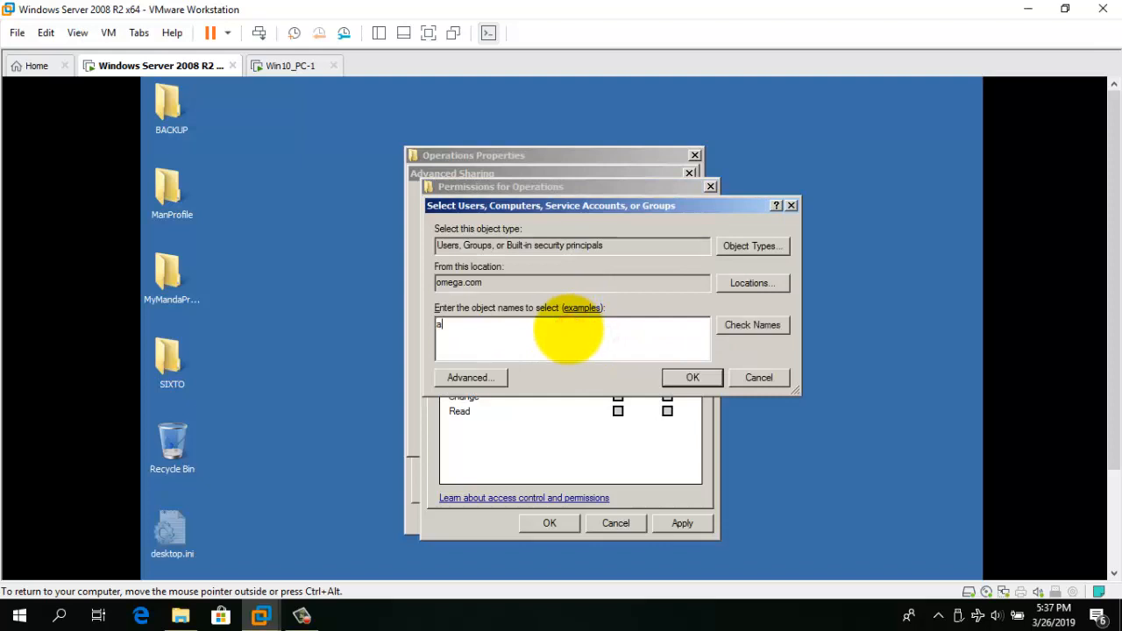
{"action": "type", "text": "uthenti"}
{"action": "left_click", "coordinate": [756, 324]}
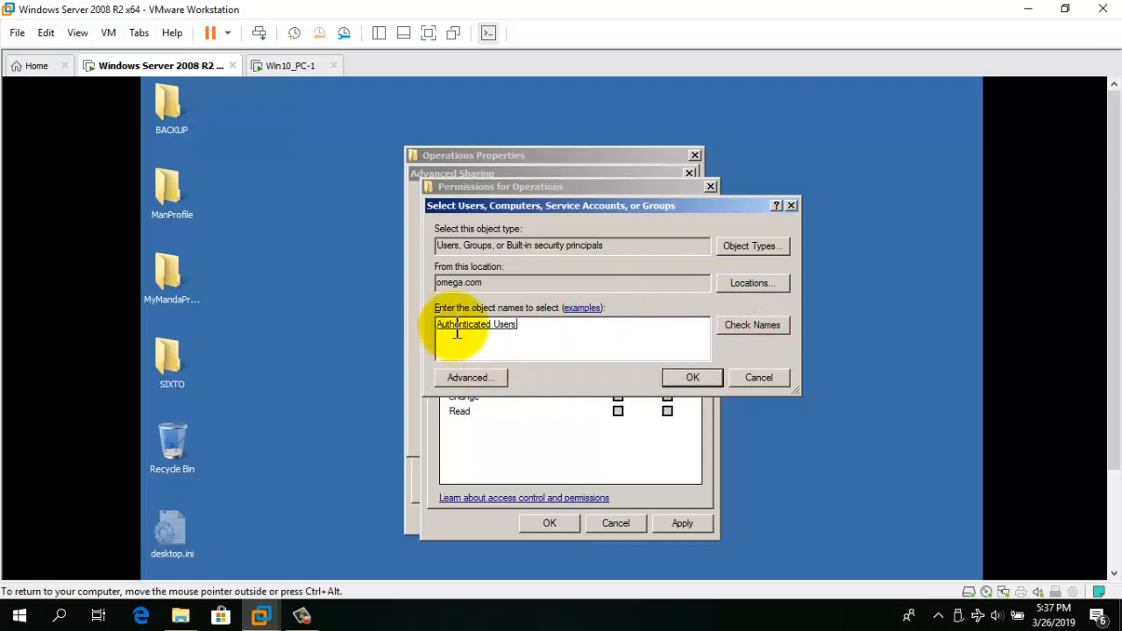
{"action": "left_click", "coordinate": [693, 378]}
Add the Administrators group to the share permissions.
{"action": "left_click", "coordinate": [601, 338]}
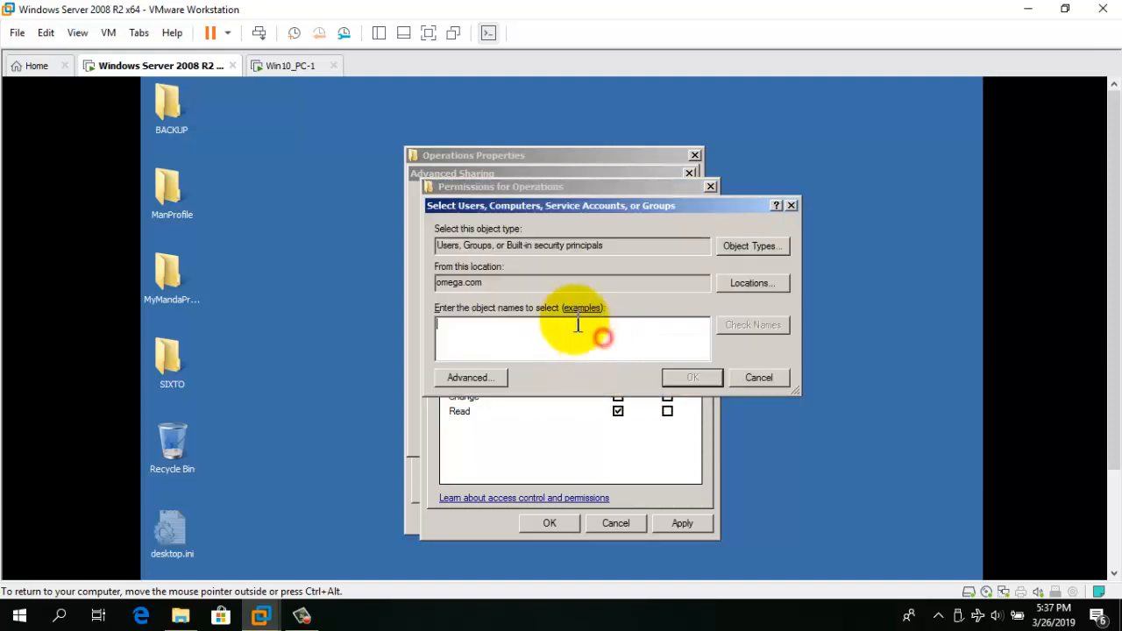
{"action": "type", "text": "admini"}
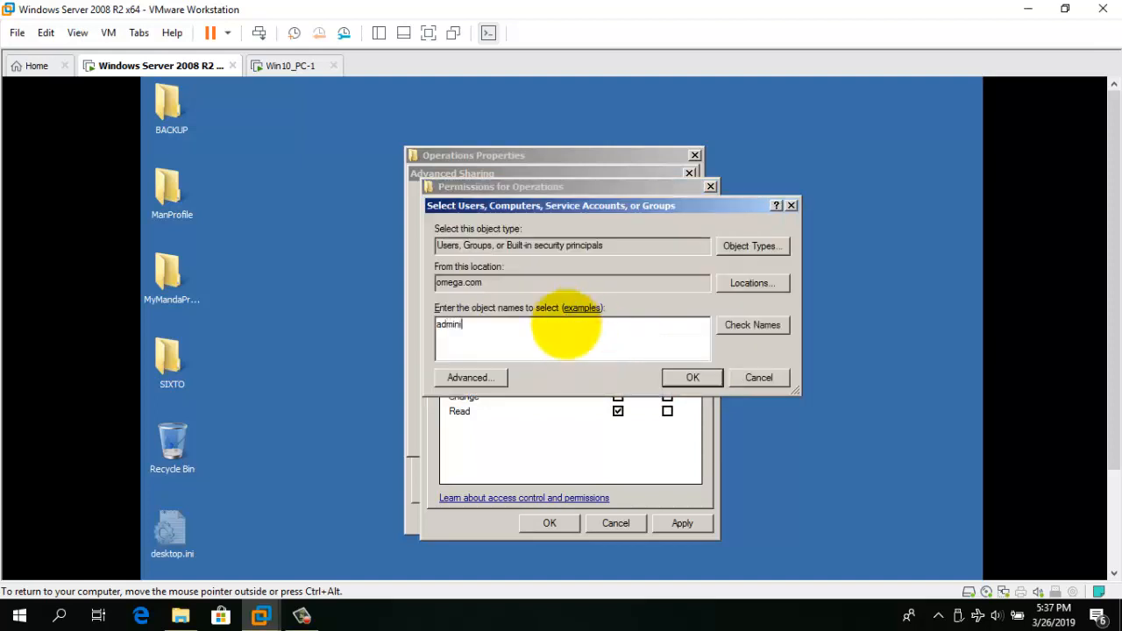
{"action": "type", "text": "stra"}
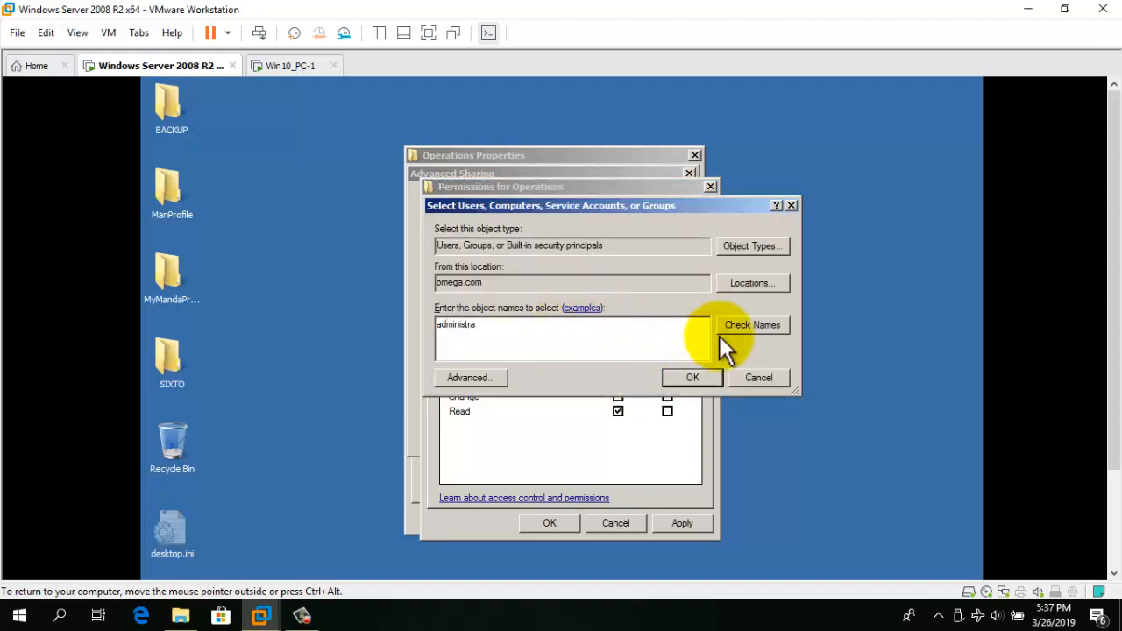
{"action": "left_click", "coordinate": [744, 330]}
{"action": "left_click", "coordinate": [487, 333]}
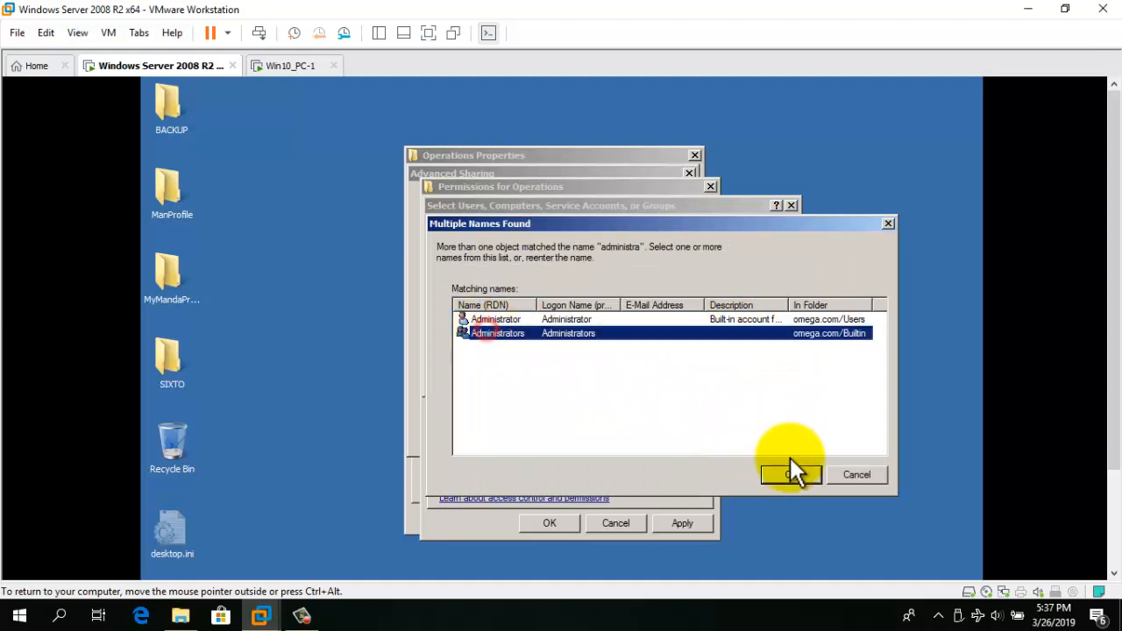
{"action": "left_click", "coordinate": [790, 474]}
{"action": "left_click", "coordinate": [680, 377]}
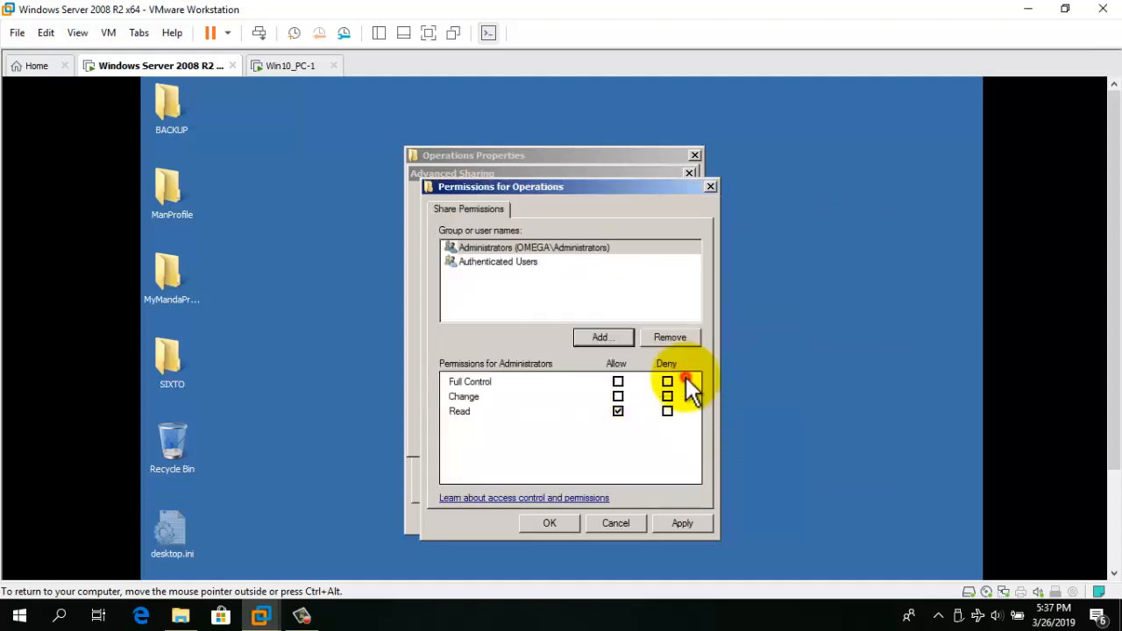
Allow Full Control for Administrators and Authenticated Users, then apply and close all dialogs.
{"action": "left_click", "coordinate": [540, 246]}
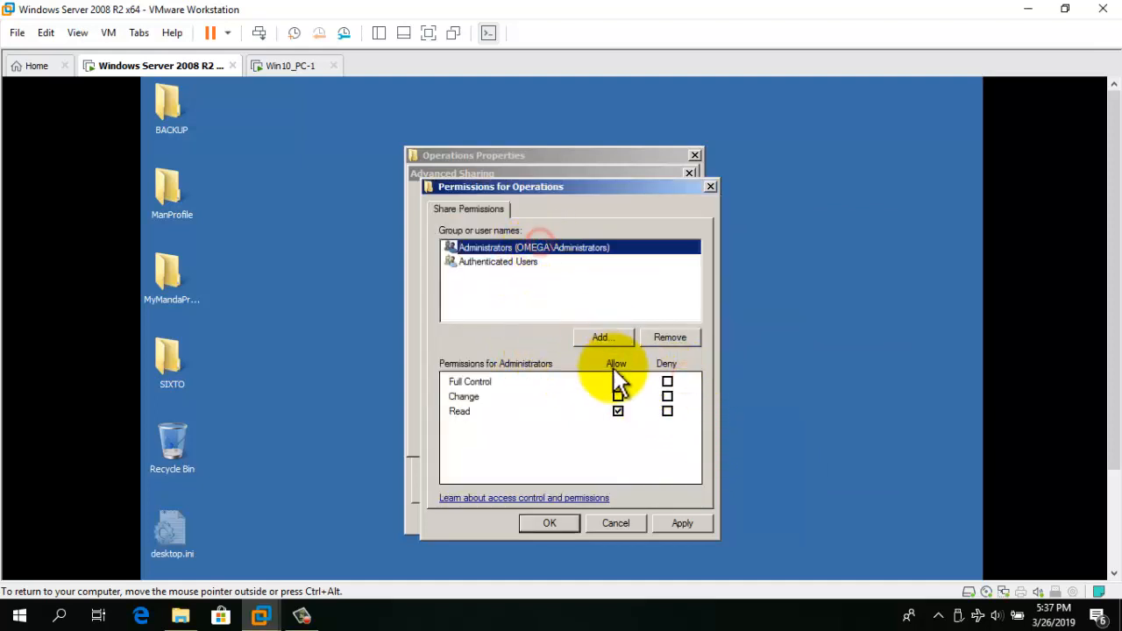
{"action": "left_click", "coordinate": [618, 382]}
{"action": "left_click", "coordinate": [524, 261]}
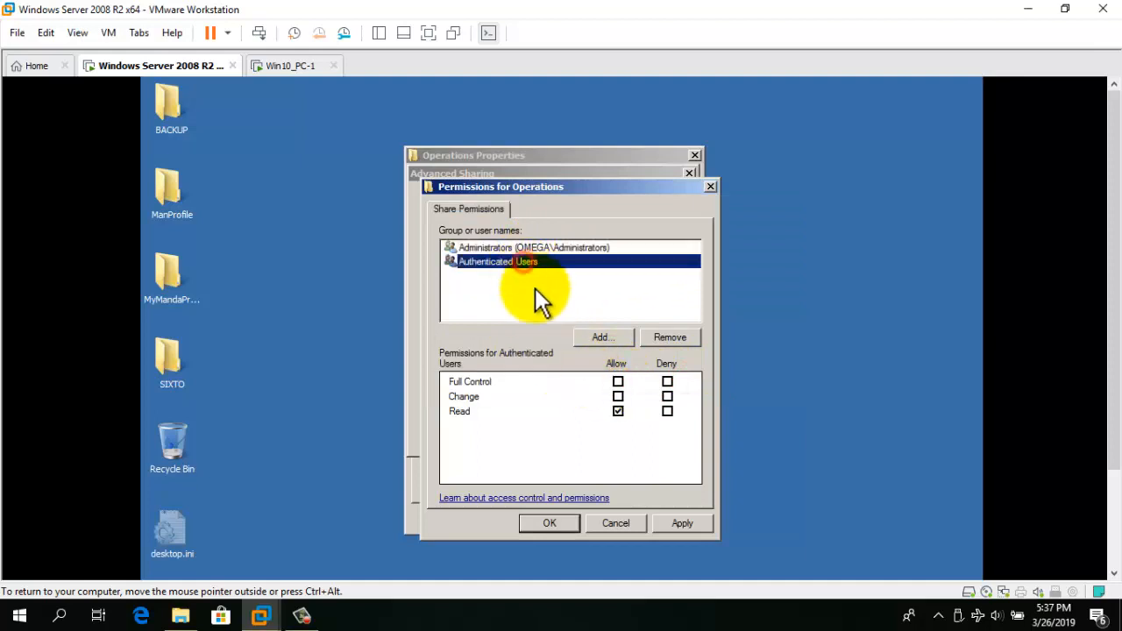
{"action": "left_click", "coordinate": [618, 382]}
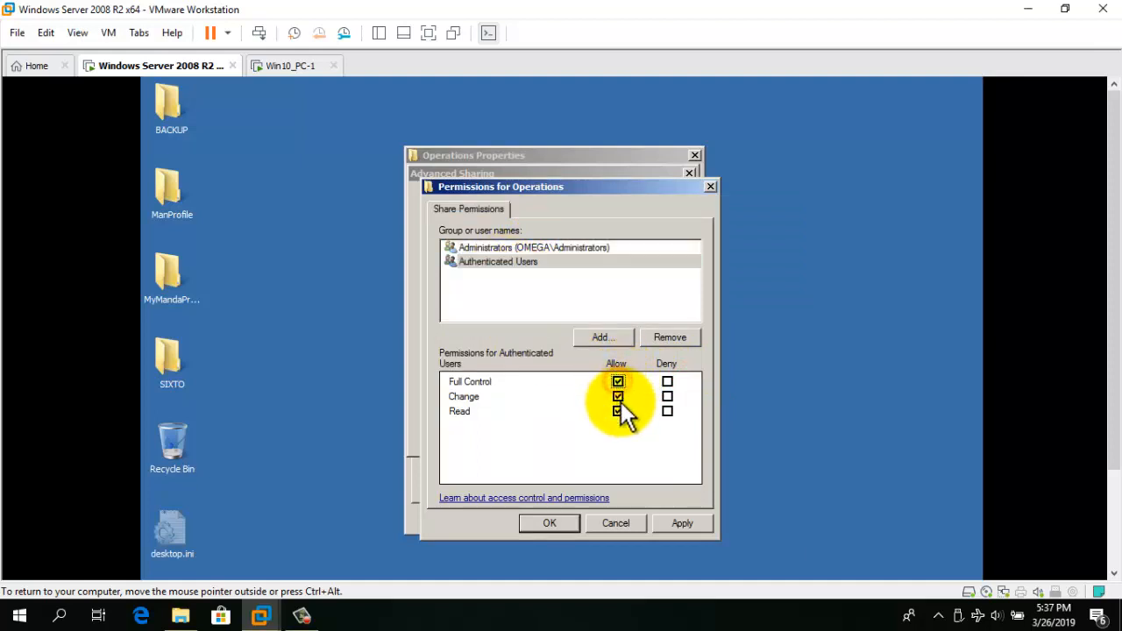
{"action": "left_click", "coordinate": [677, 520]}
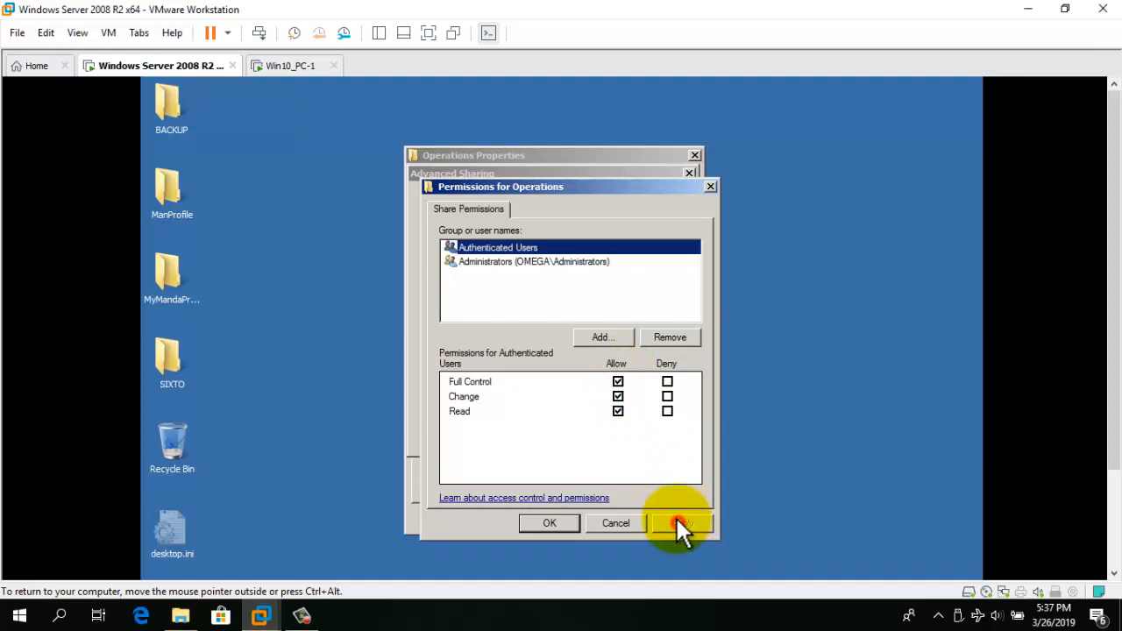
{"action": "left_click", "coordinate": [551, 524]}
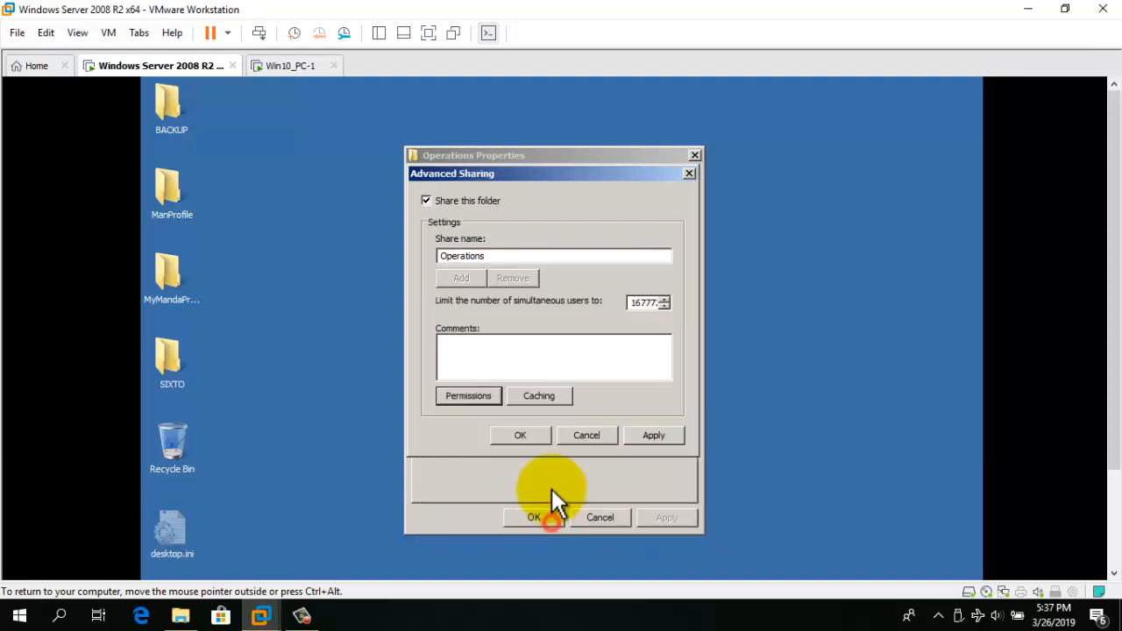
{"action": "left_click", "coordinate": [646, 436]}
{"action": "left_click", "coordinate": [523, 438]}
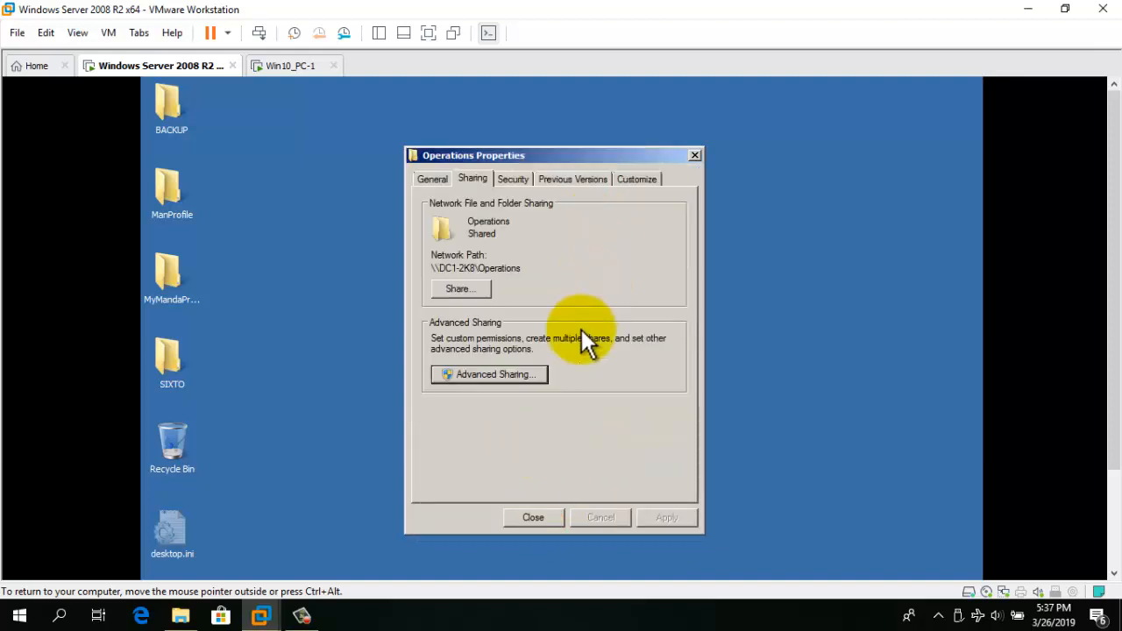
{"action": "left_click", "coordinate": [534, 516]}
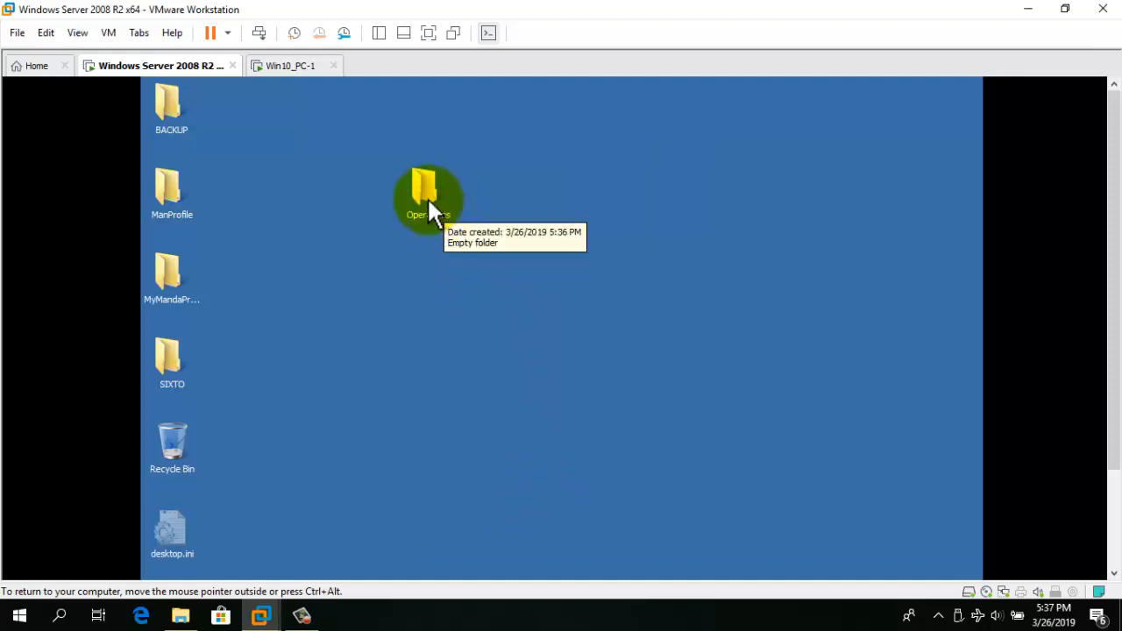
{"action": "key", "text": "ctrl+alt"}
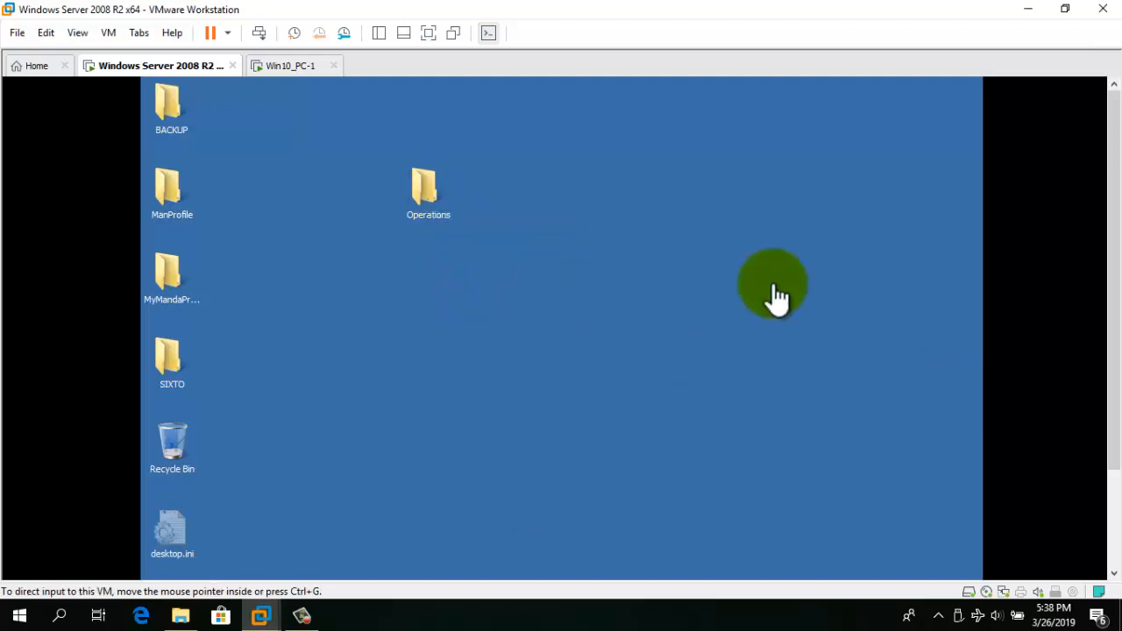
Open Windows Explorer on the server and browse the Local Disk (C:) drive.
{"action": "scroll", "coordinate": [1116, 487], "scroll_direction": "down", "scroll_amount": 3}
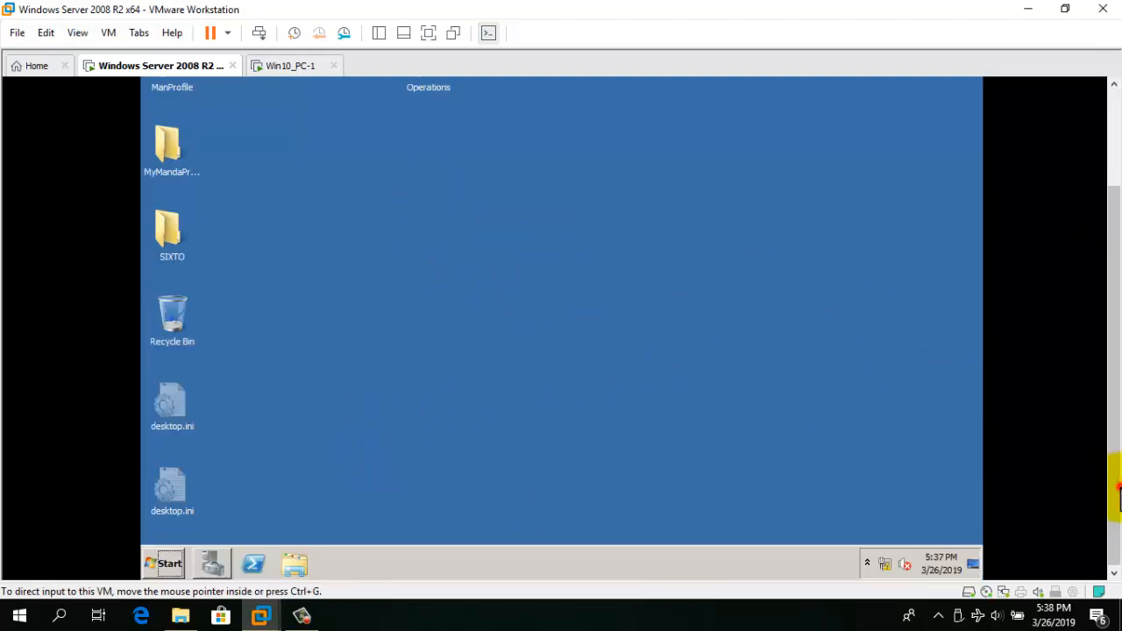
{"action": "left_click", "coordinate": [519, 494]}
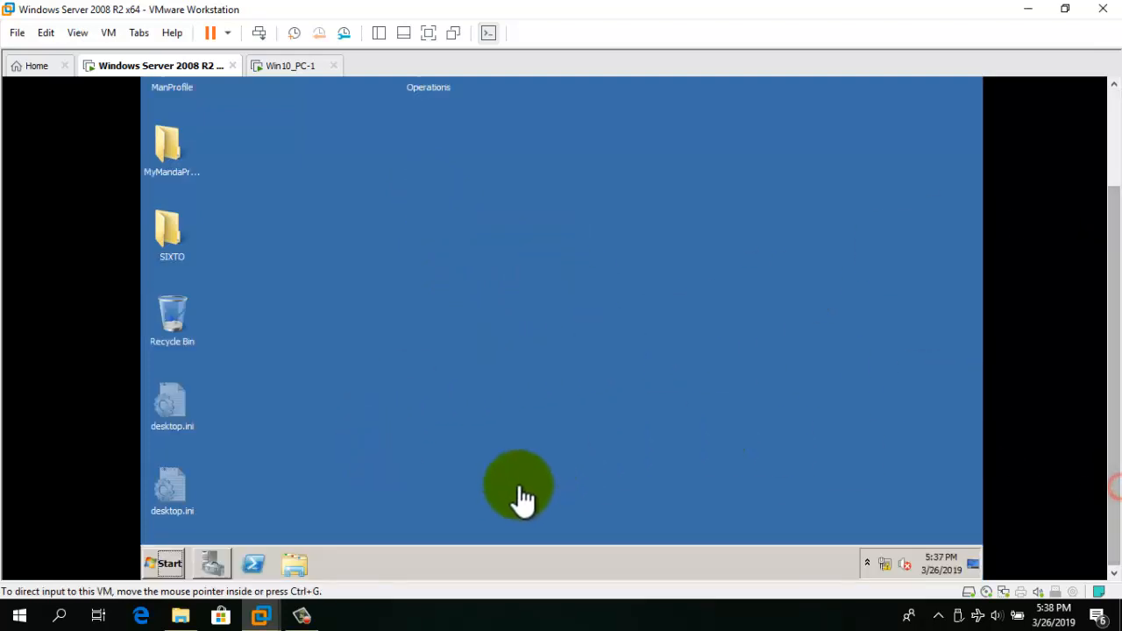
{"action": "left_click", "coordinate": [294, 566]}
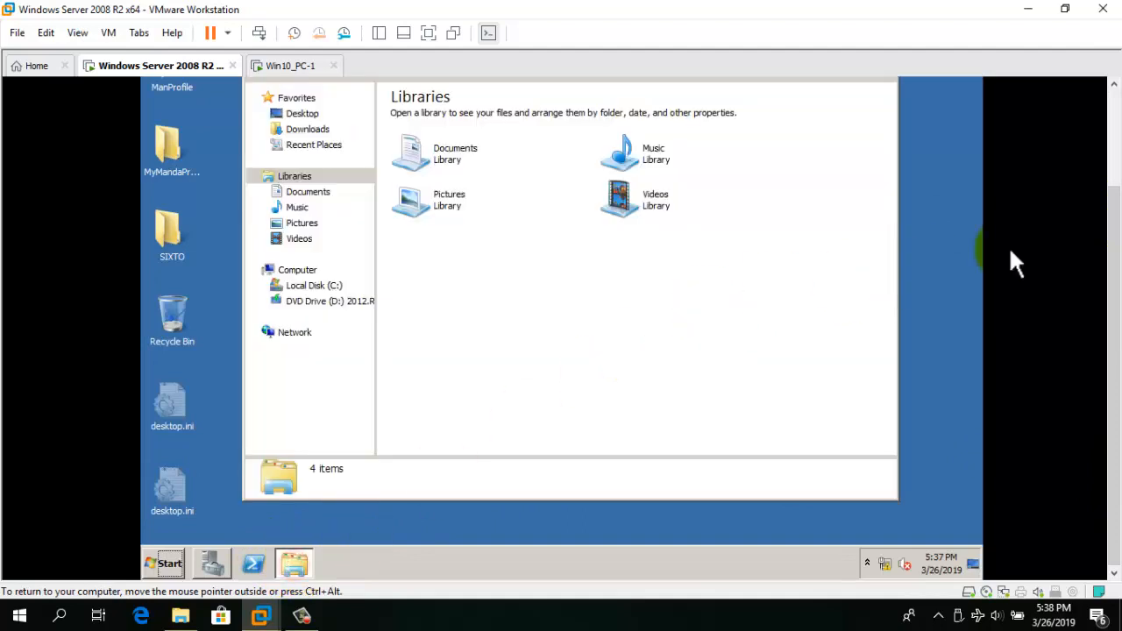
{"action": "left_click", "coordinate": [313, 286]}
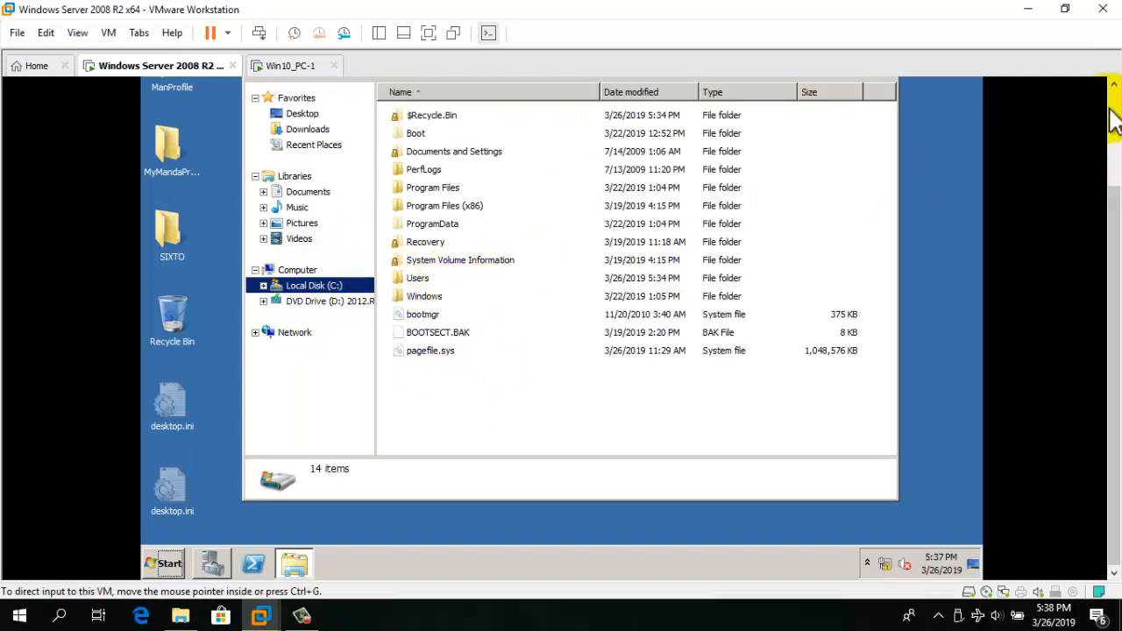
{"action": "scroll", "coordinate": [1110, 100], "scroll_direction": "up", "scroll_amount": 1}
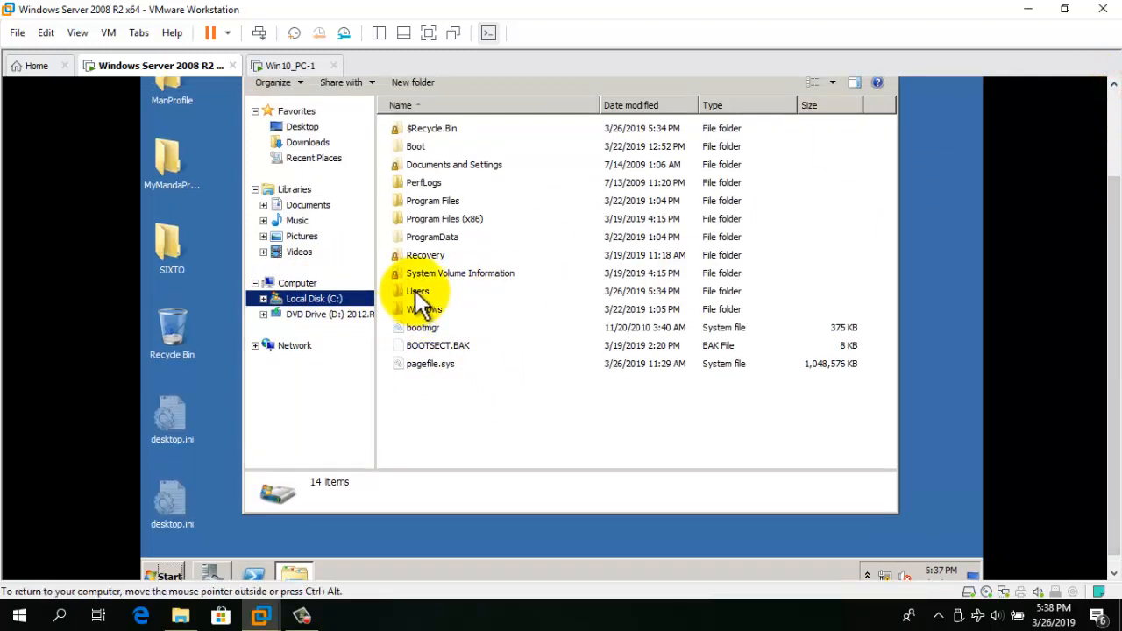
{"action": "left_click", "coordinate": [1114, 84]}
{"action": "left_click", "coordinate": [1114, 84]}
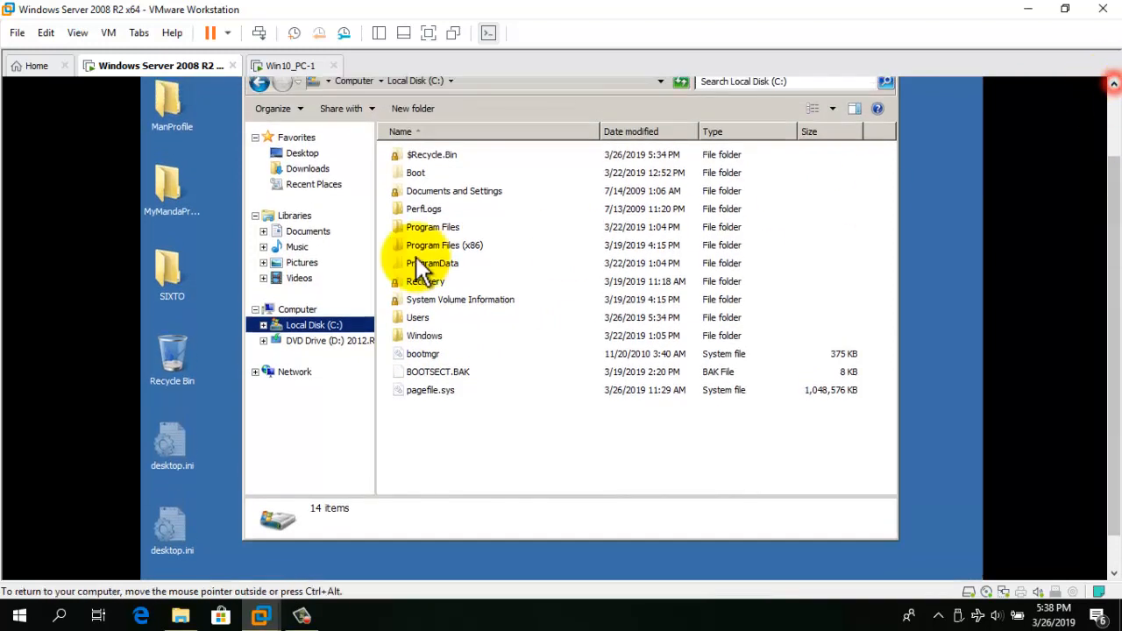
{"action": "left_click", "coordinate": [426, 320]}
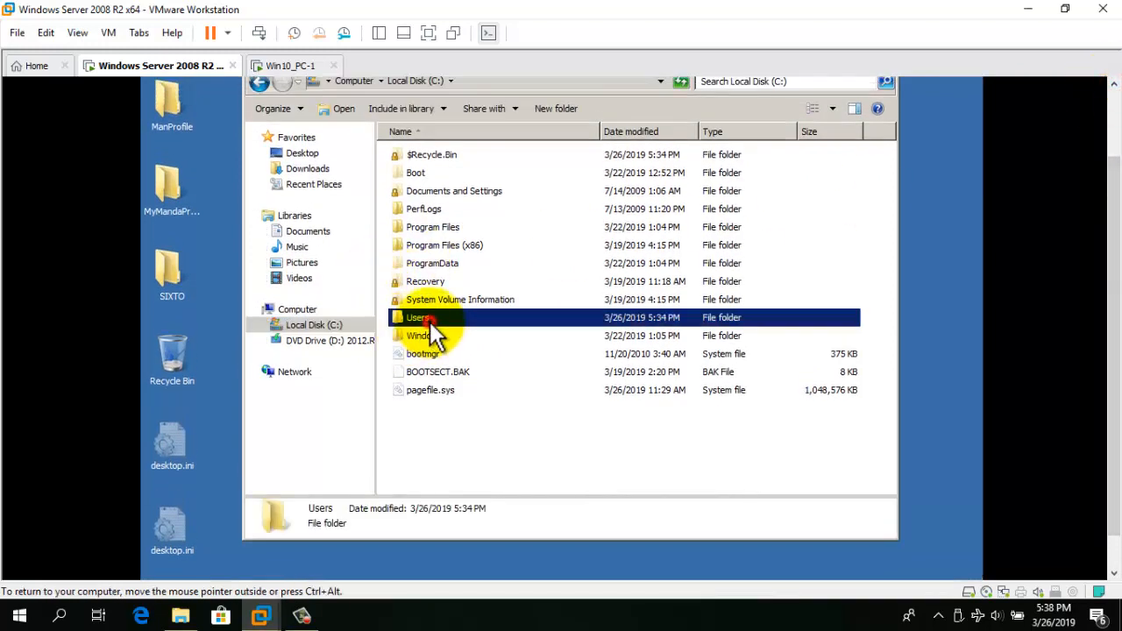
{"action": "left_click", "coordinate": [1114, 85]}
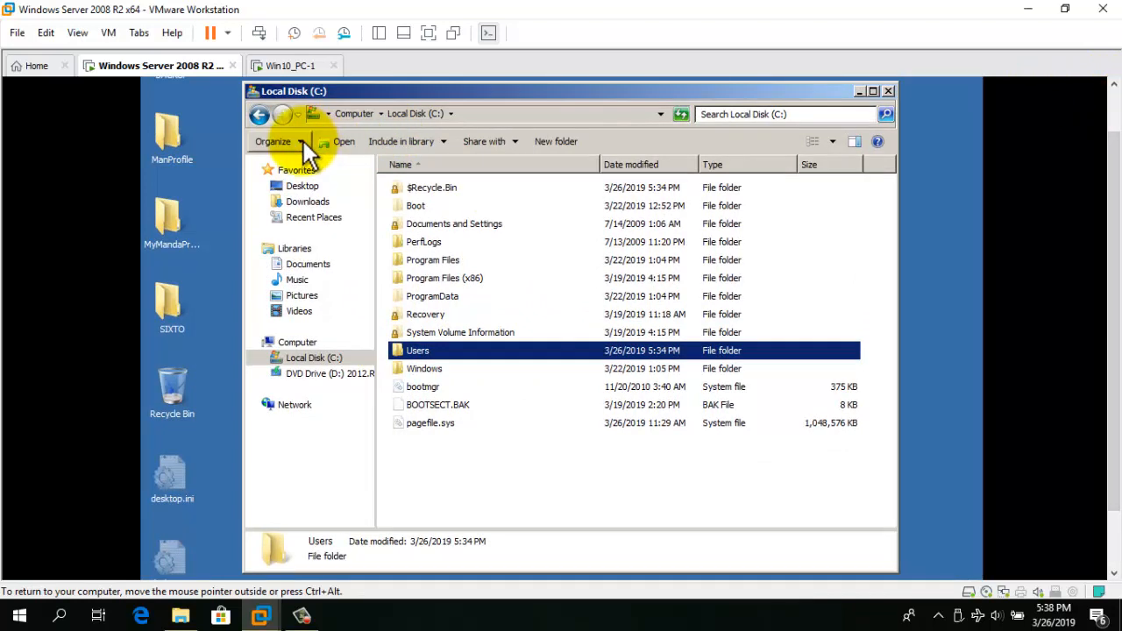
In Folder Options, stop showing hidden files and hide known extensions and protected system files.
{"action": "left_click", "coordinate": [298, 142]}
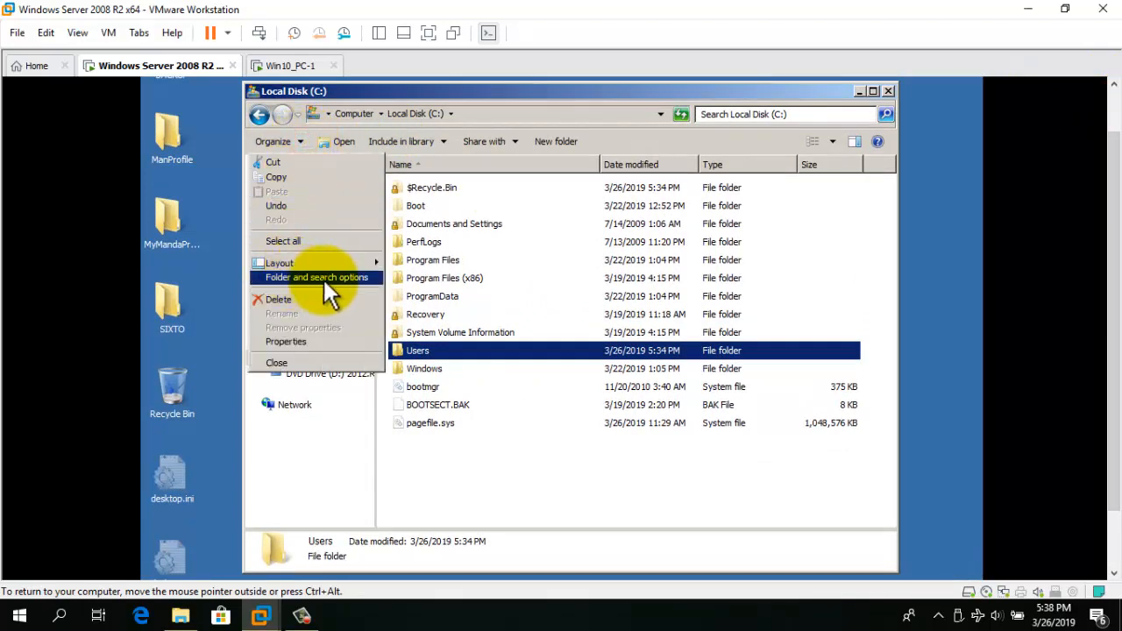
{"action": "left_click", "coordinate": [325, 279]}
{"action": "left_click", "coordinate": [323, 175]}
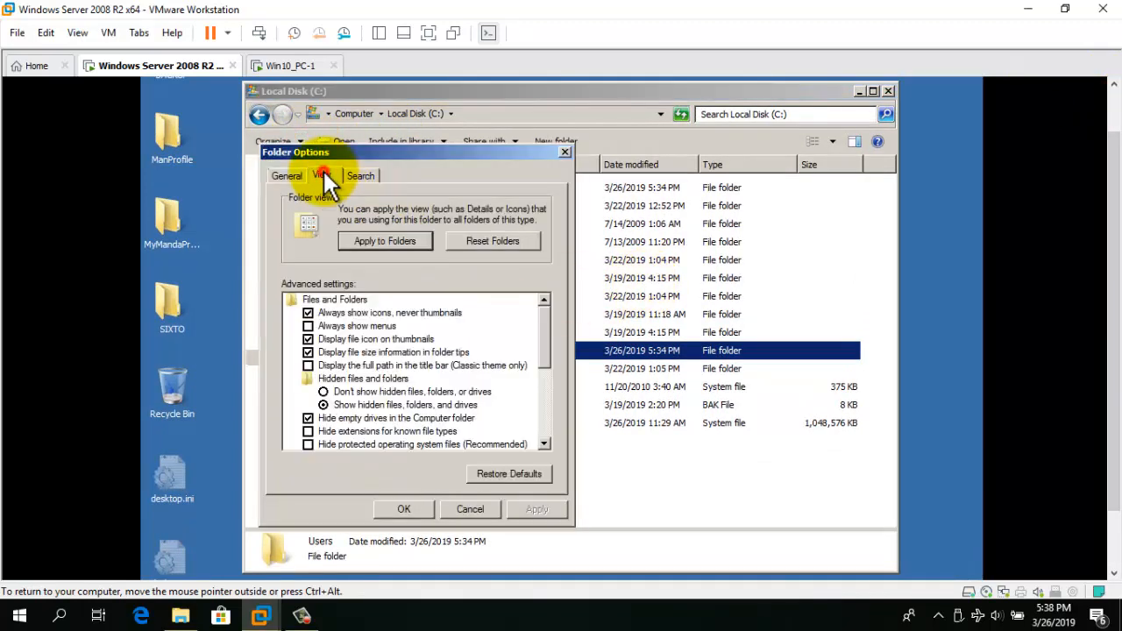
{"action": "left_click", "coordinate": [323, 392]}
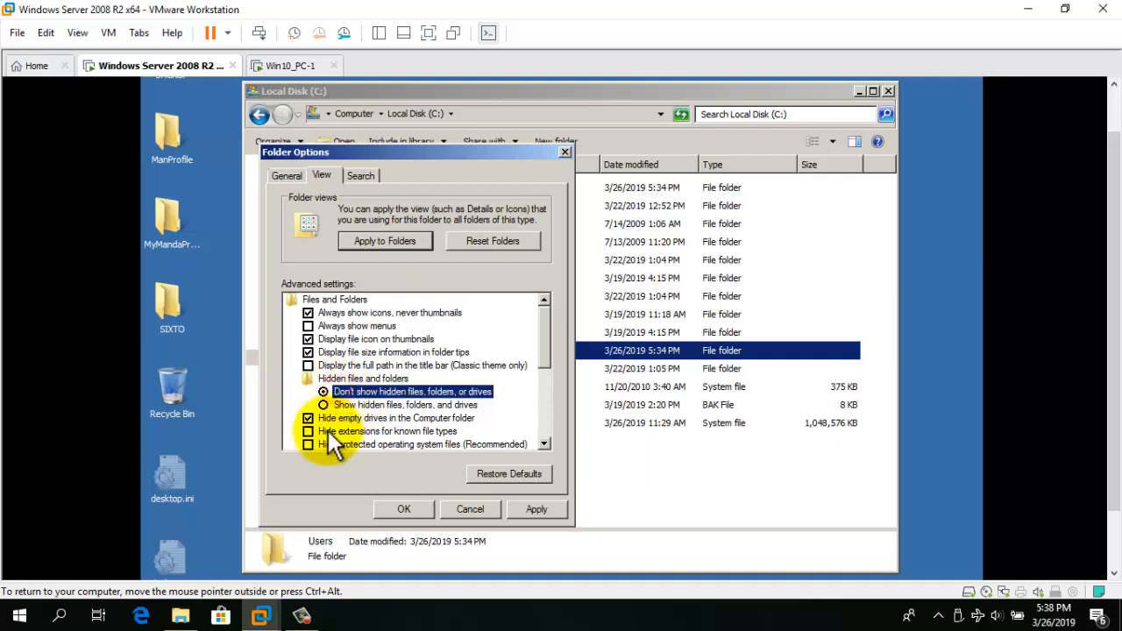
{"action": "left_click", "coordinate": [328, 431]}
{"action": "left_click", "coordinate": [308, 444]}
{"action": "left_click", "coordinate": [542, 445]}
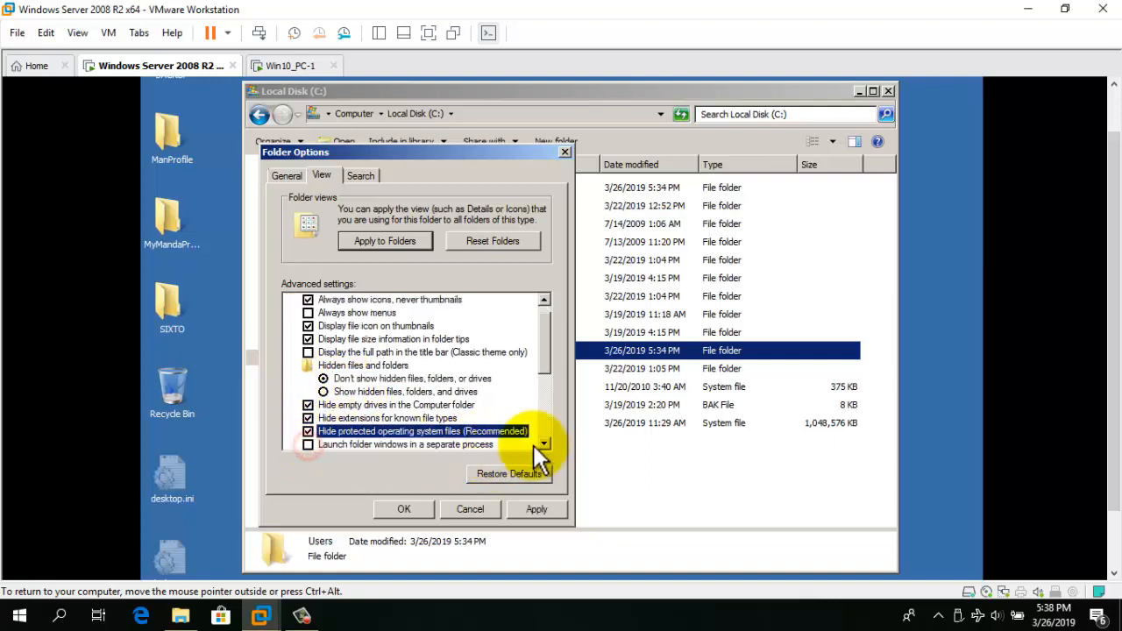
{"action": "left_click", "coordinate": [543, 444]}
{"action": "left_click", "coordinate": [543, 444]}
{"action": "left_click", "coordinate": [529, 508]}
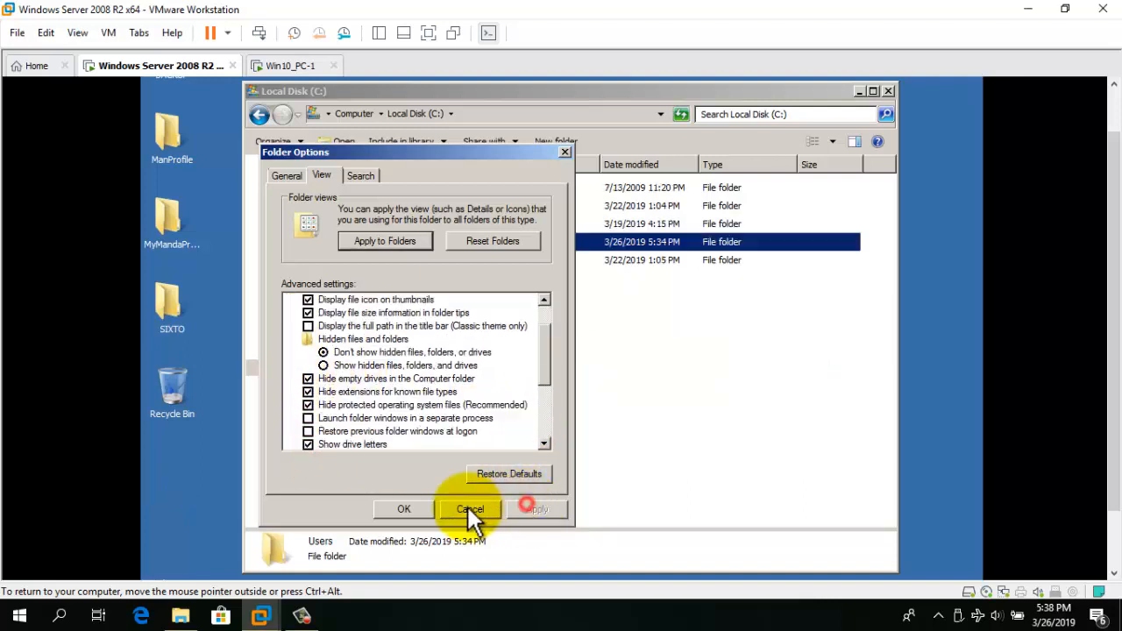
{"action": "left_click", "coordinate": [401, 508]}
{"action": "left_click", "coordinate": [580, 333]}
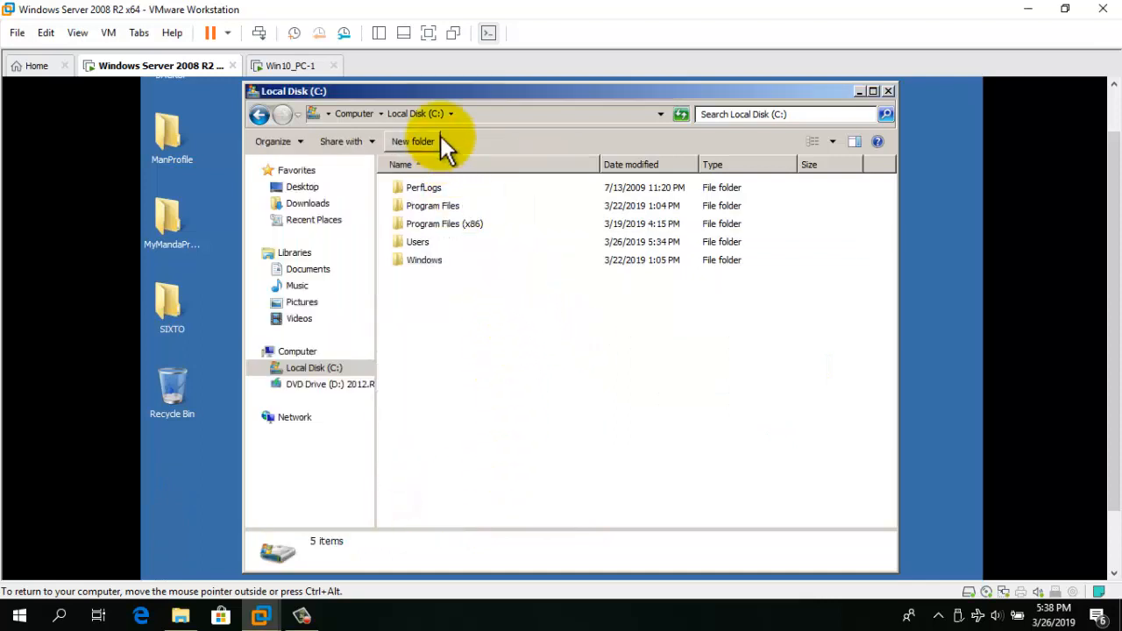
Copy the MandatoryOne folder from C:\Users and minimize Explorer to the desktop.
{"action": "left_click", "coordinate": [443, 339]}
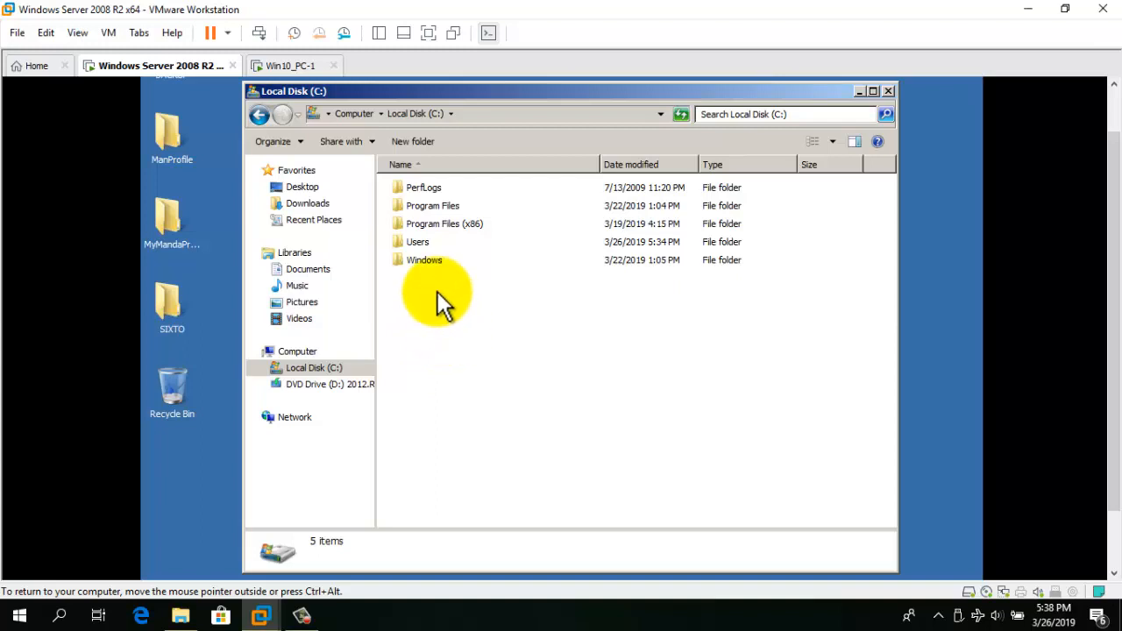
{"action": "double_click", "coordinate": [432, 242]}
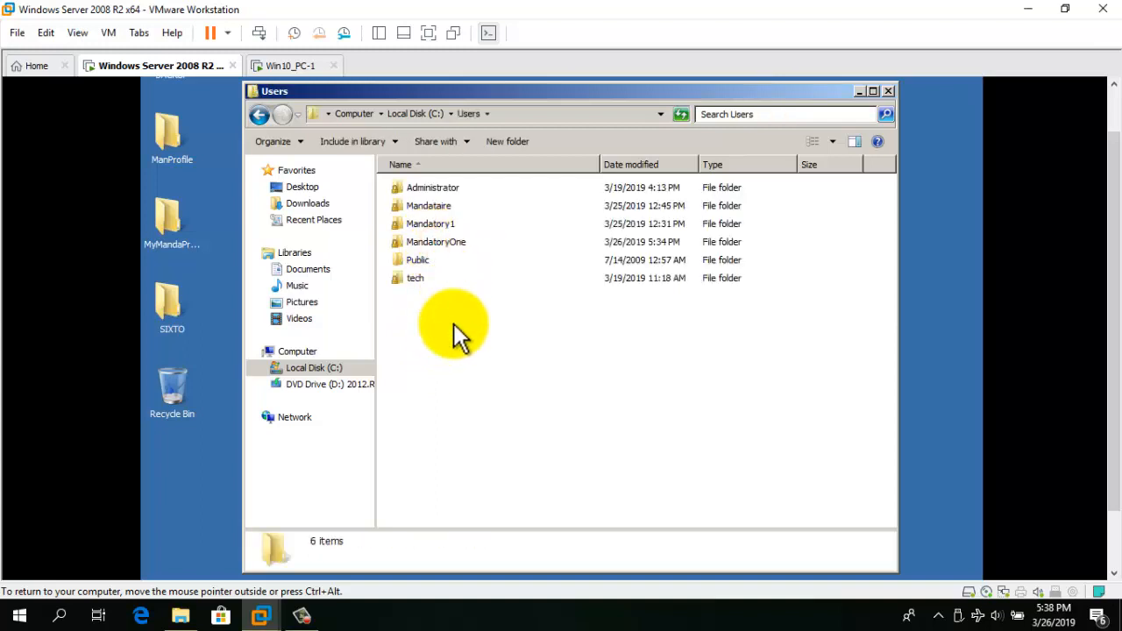
{"action": "left_click", "coordinate": [435, 243]}
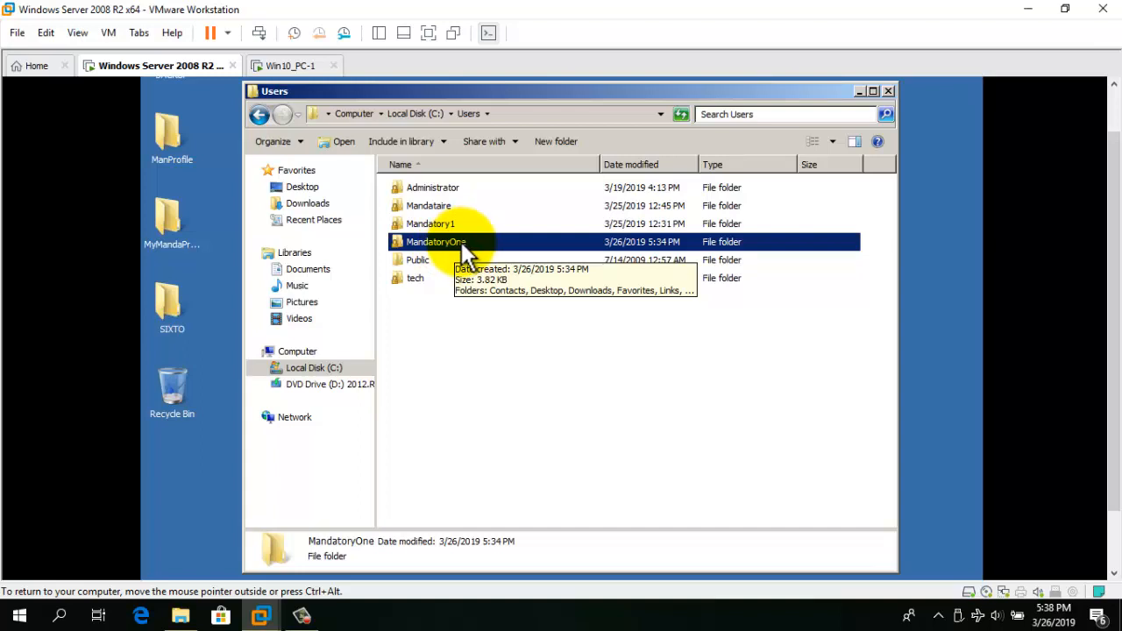
{"action": "right_click", "coordinate": [452, 243]}
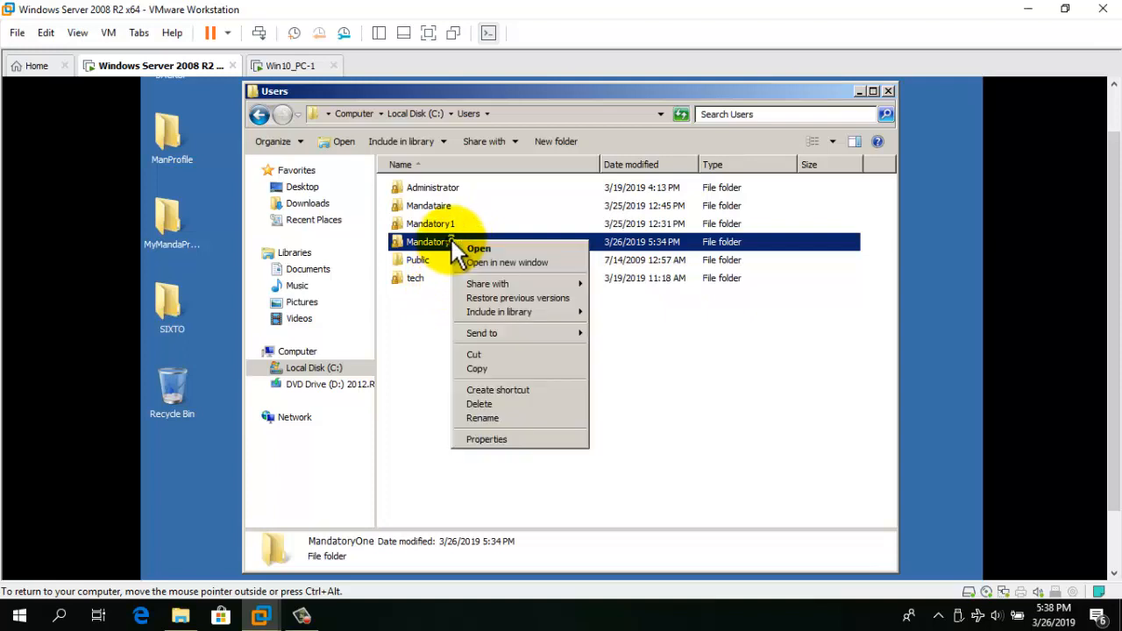
{"action": "left_click", "coordinate": [476, 368]}
{"action": "left_click", "coordinate": [858, 92]}
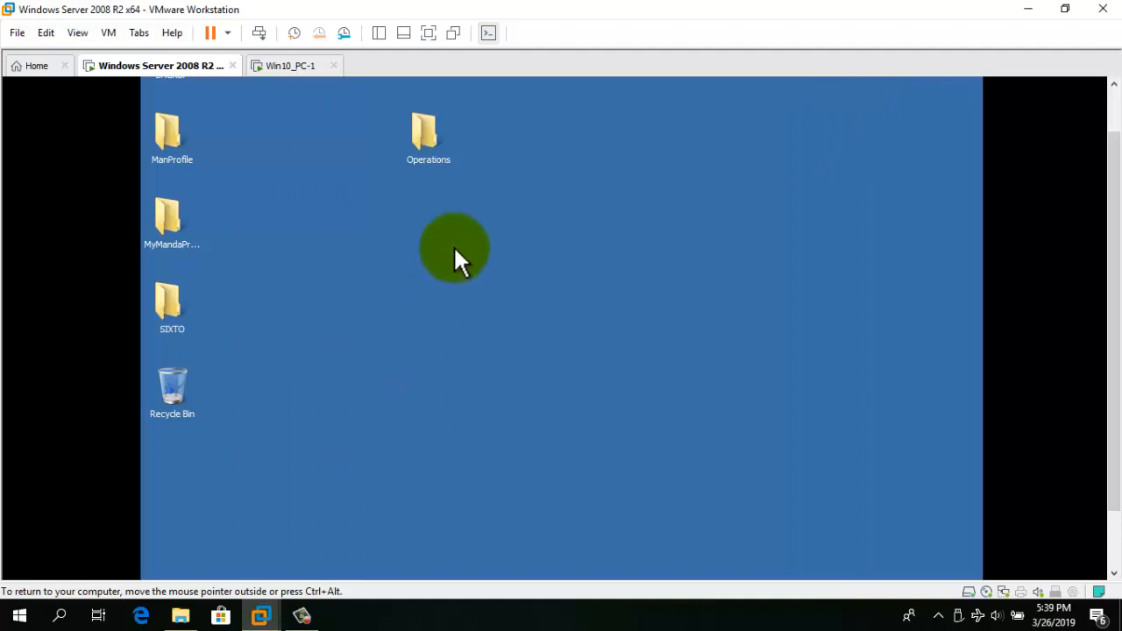
Paste the copied MandatoryOne folder into the Operations folder.
{"action": "double_click", "coordinate": [429, 144]}
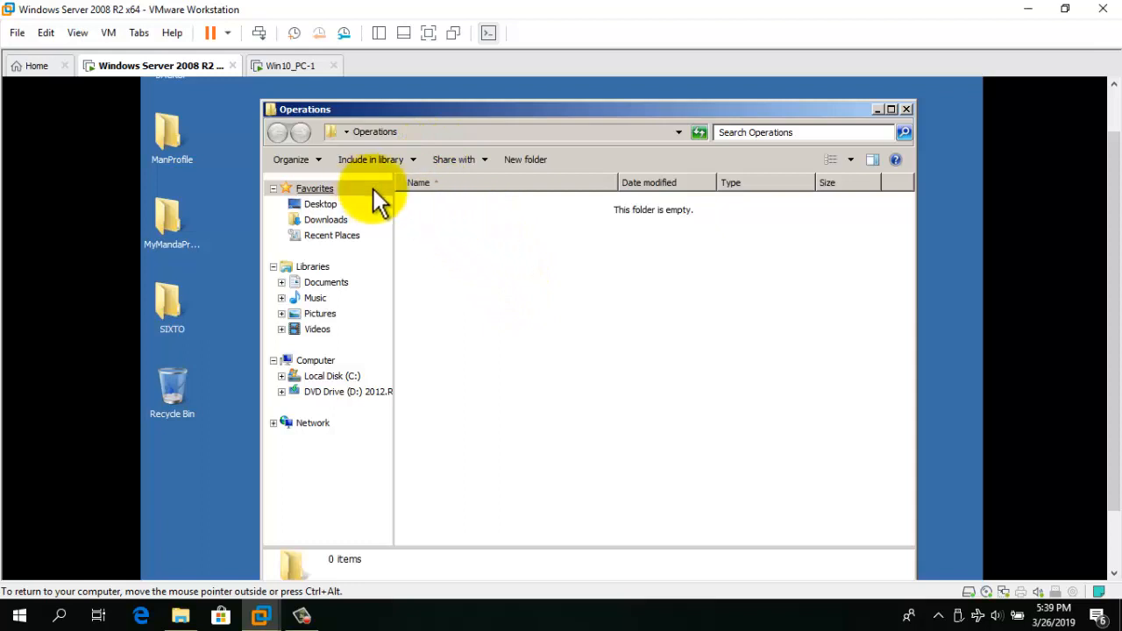
{"action": "right_click", "coordinate": [418, 215]}
{"action": "left_click", "coordinate": [455, 309]}
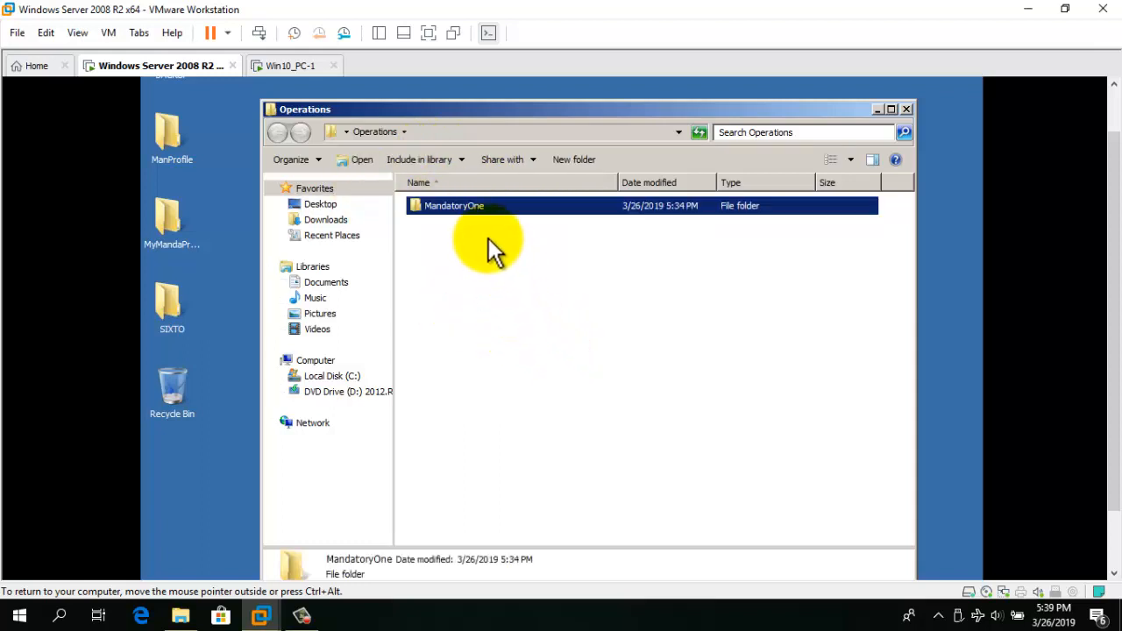
{"action": "left_click", "coordinate": [488, 237]}
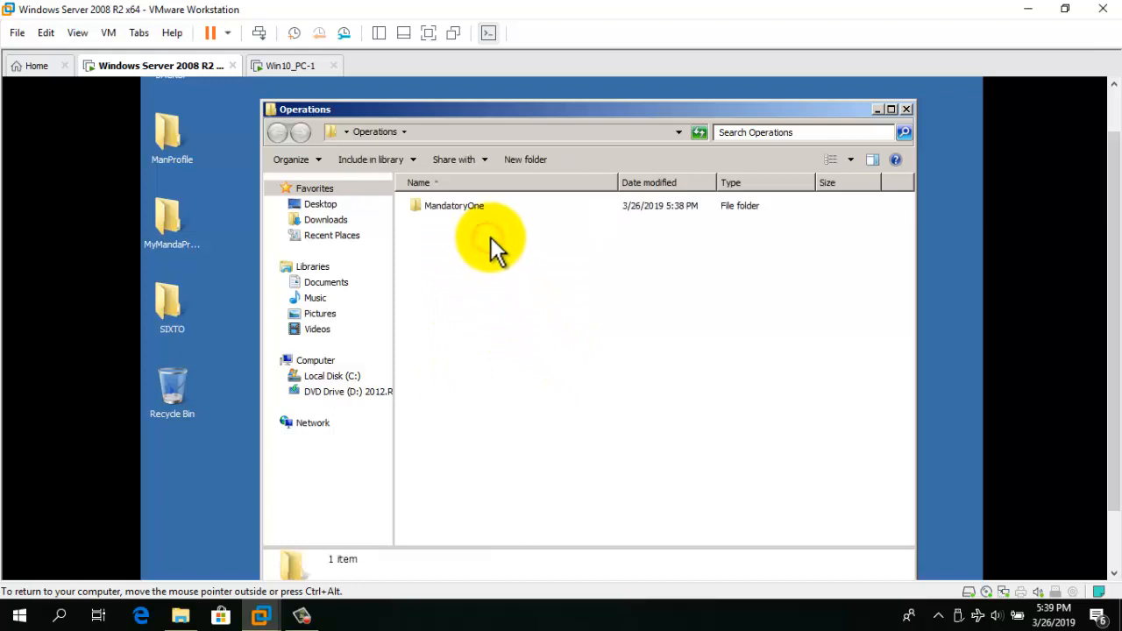
Rename the pasted folder to MandatoryOne.v2 and open it.
{"action": "left_click", "coordinate": [490, 212]}
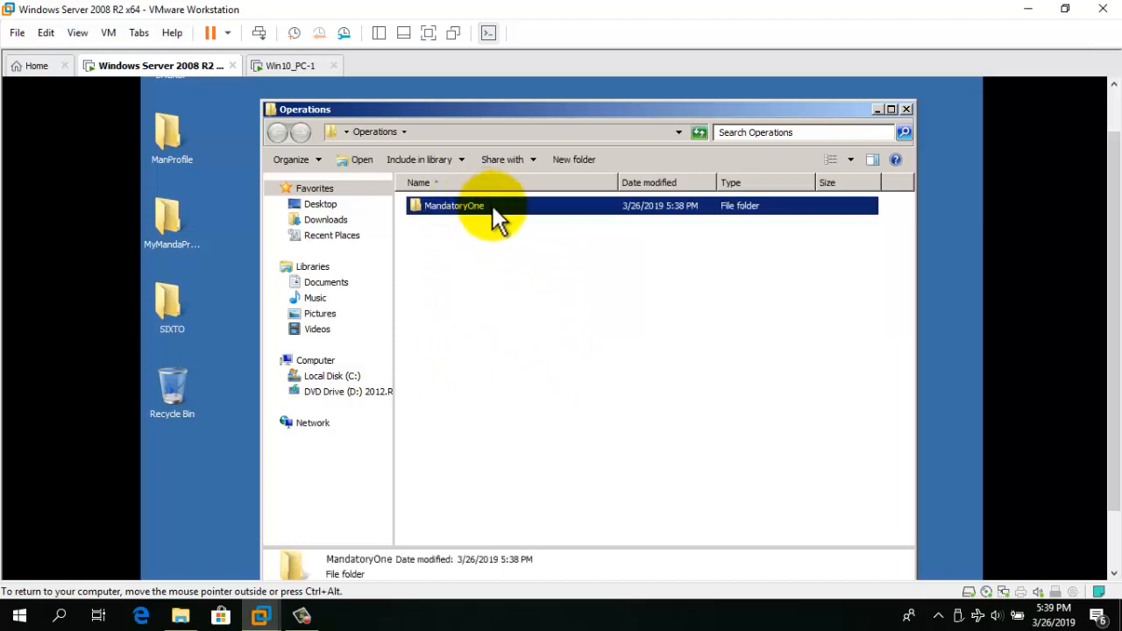
{"action": "left_click", "coordinate": [493, 210]}
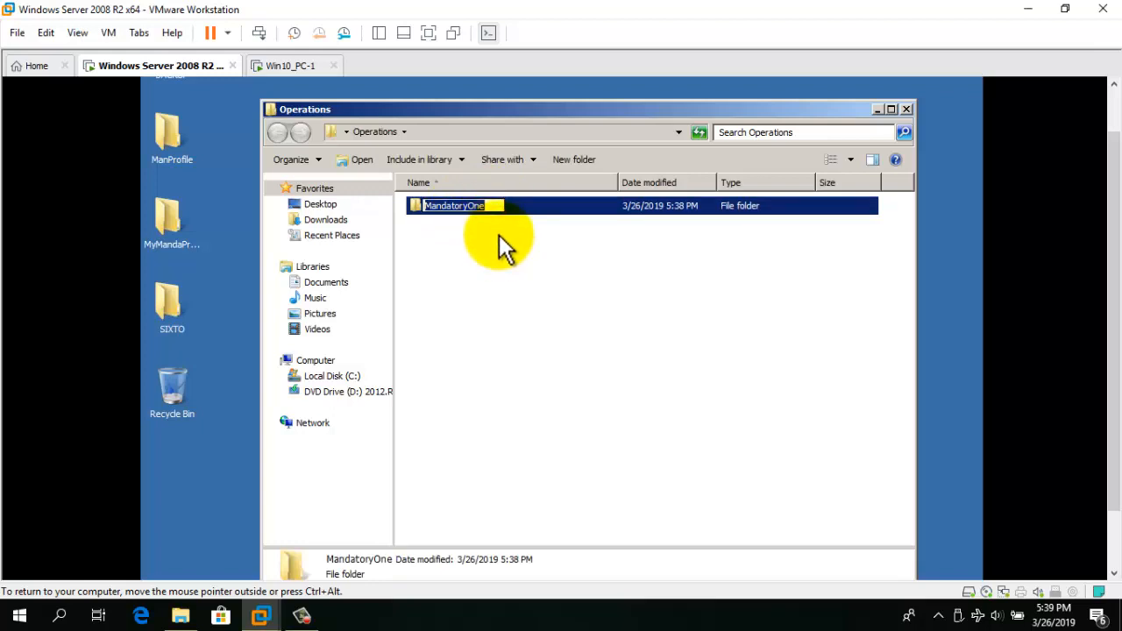
{"action": "key", "text": "Right"}
{"action": "type", "text": "."}
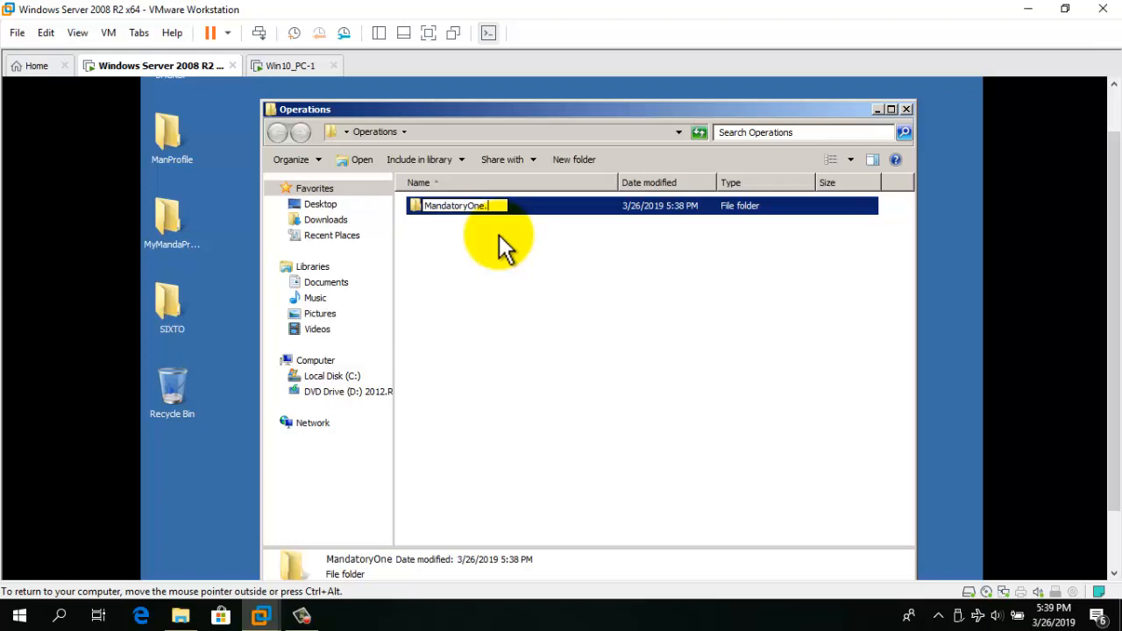
{"action": "type", "text": "v2"}
{"action": "key", "text": "Return"}
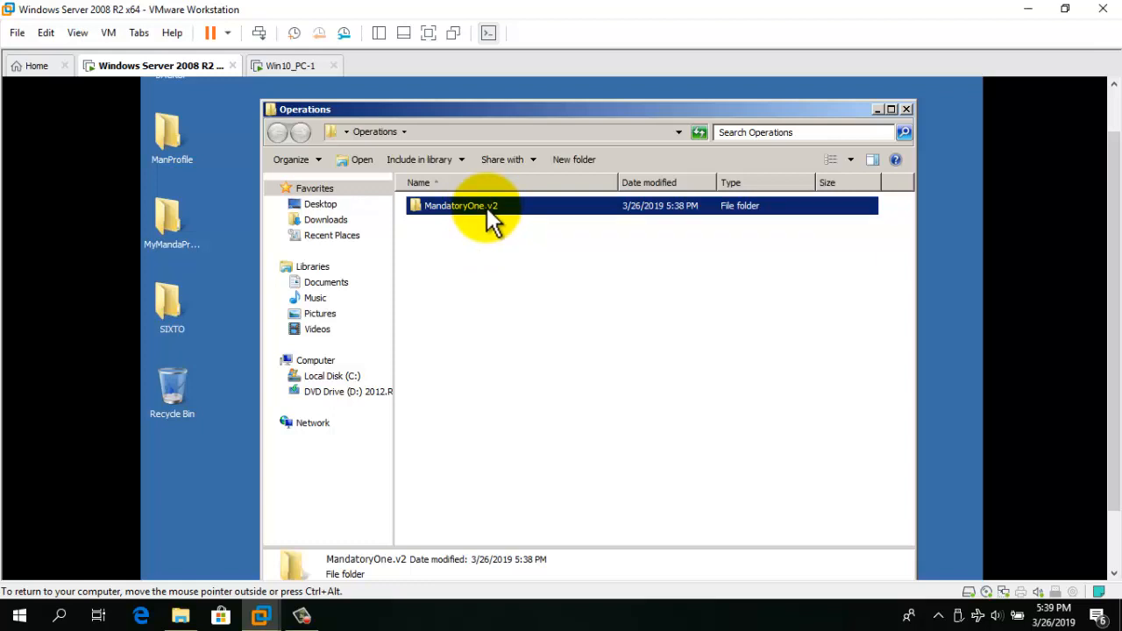
{"action": "double_click", "coordinate": [491, 220]}
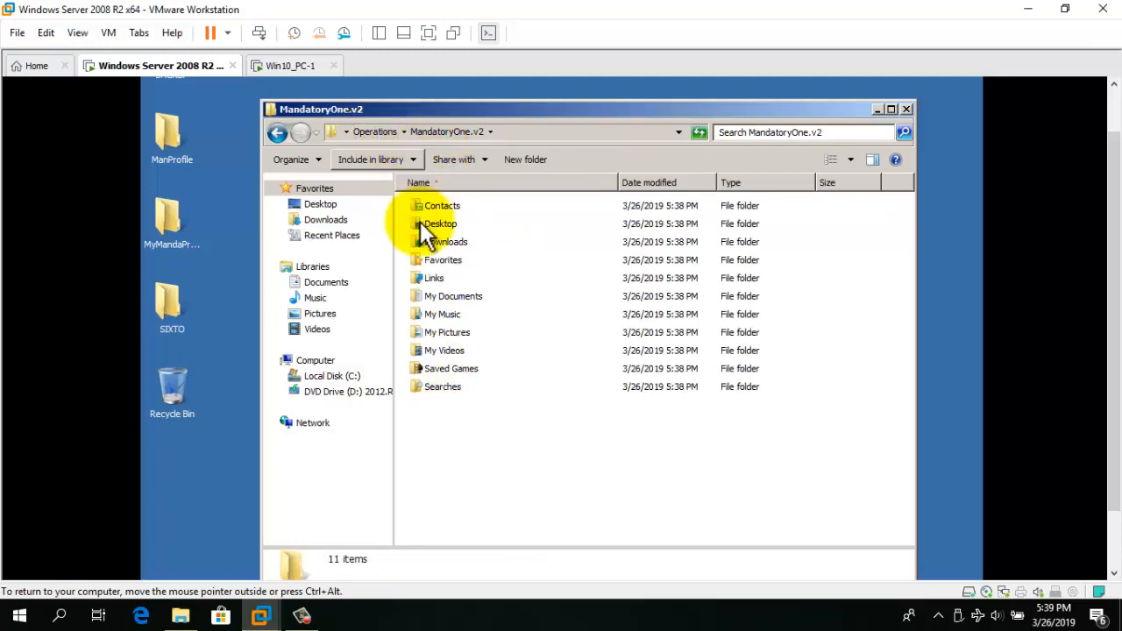
{"action": "left_click", "coordinate": [455, 404]}
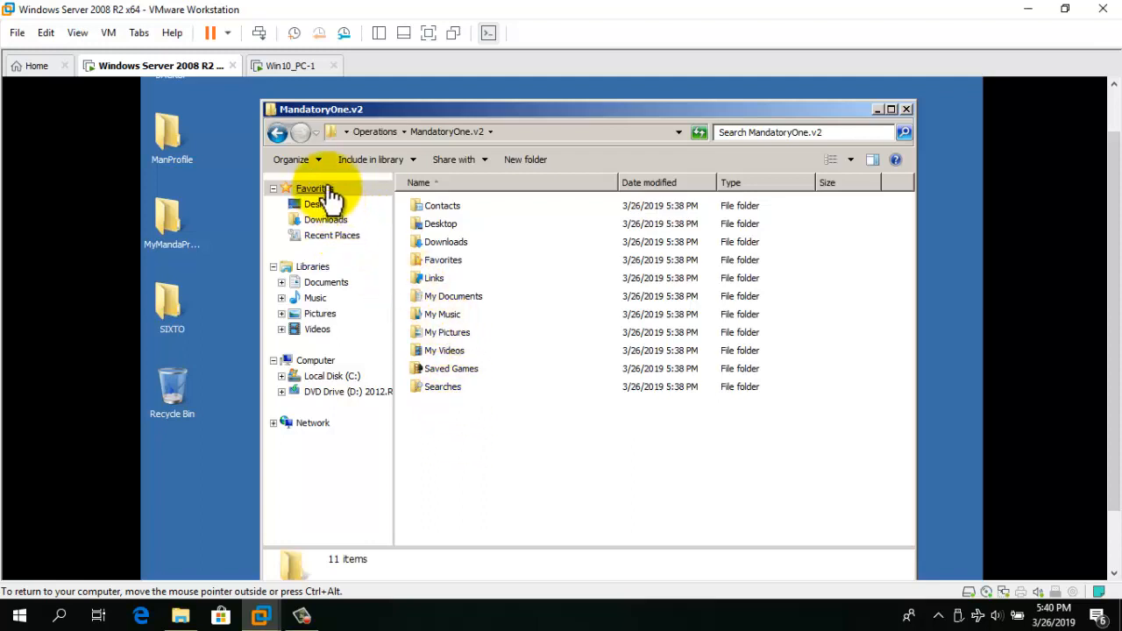
In Folder Options, show hidden files, file extensions and protected operating system files, accepting the warning.
{"action": "left_click", "coordinate": [318, 160]}
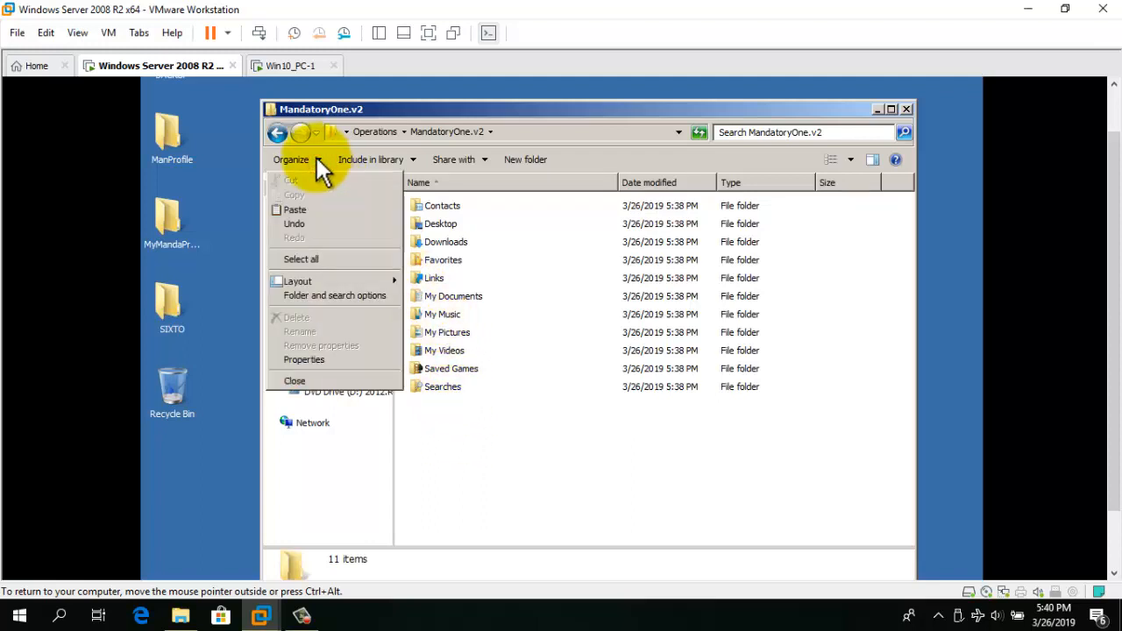
{"action": "left_click", "coordinate": [351, 295]}
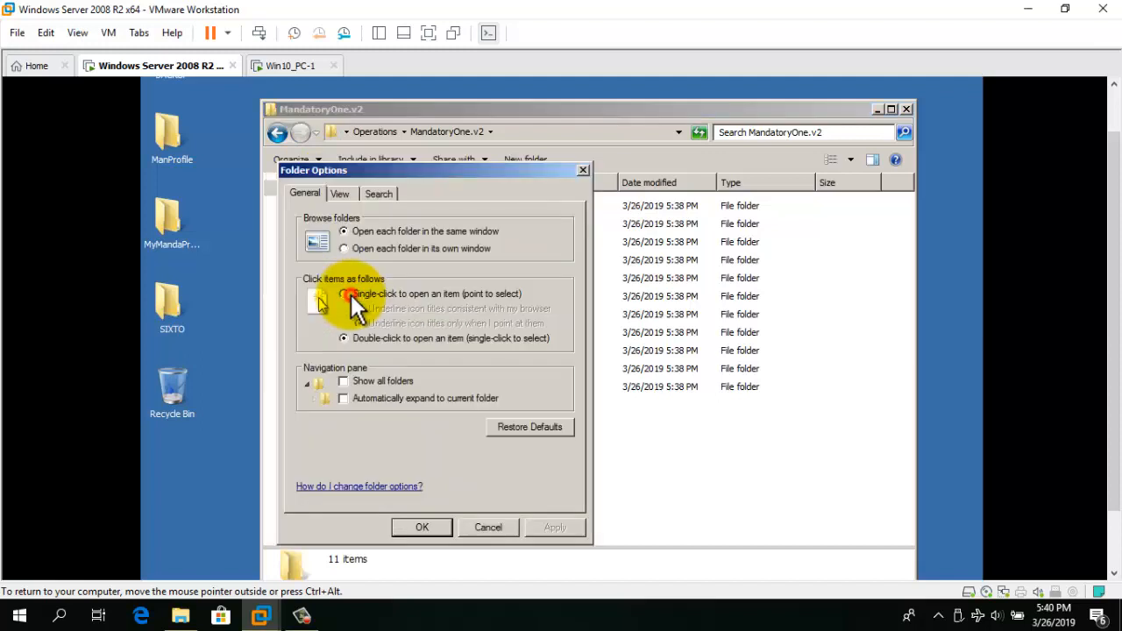
{"action": "left_click", "coordinate": [343, 191]}
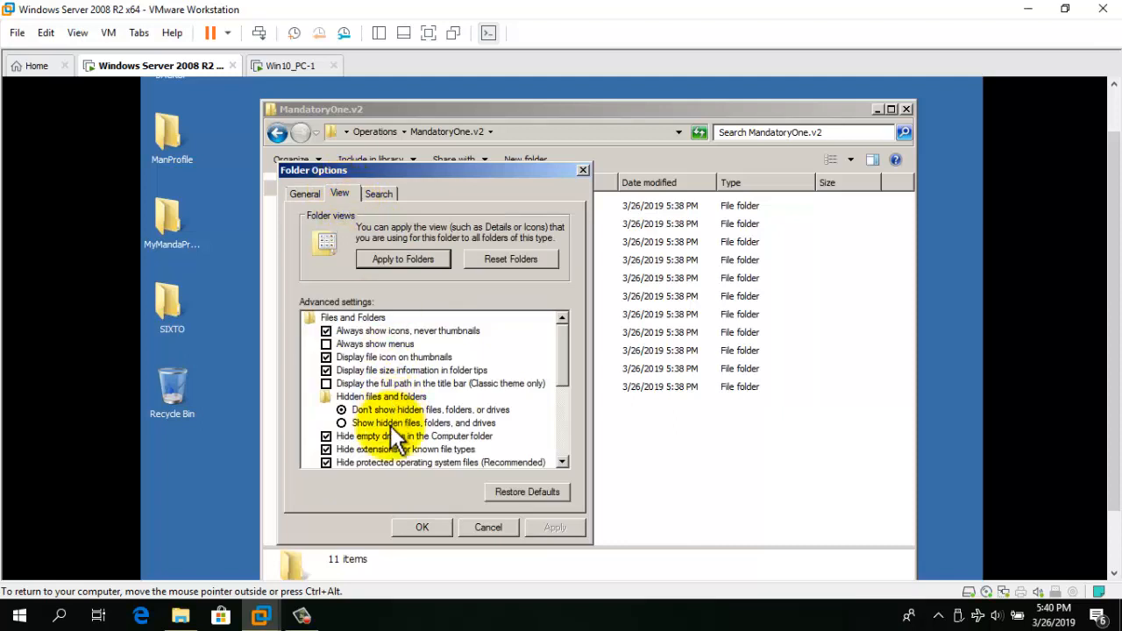
{"action": "left_click", "coordinate": [342, 422]}
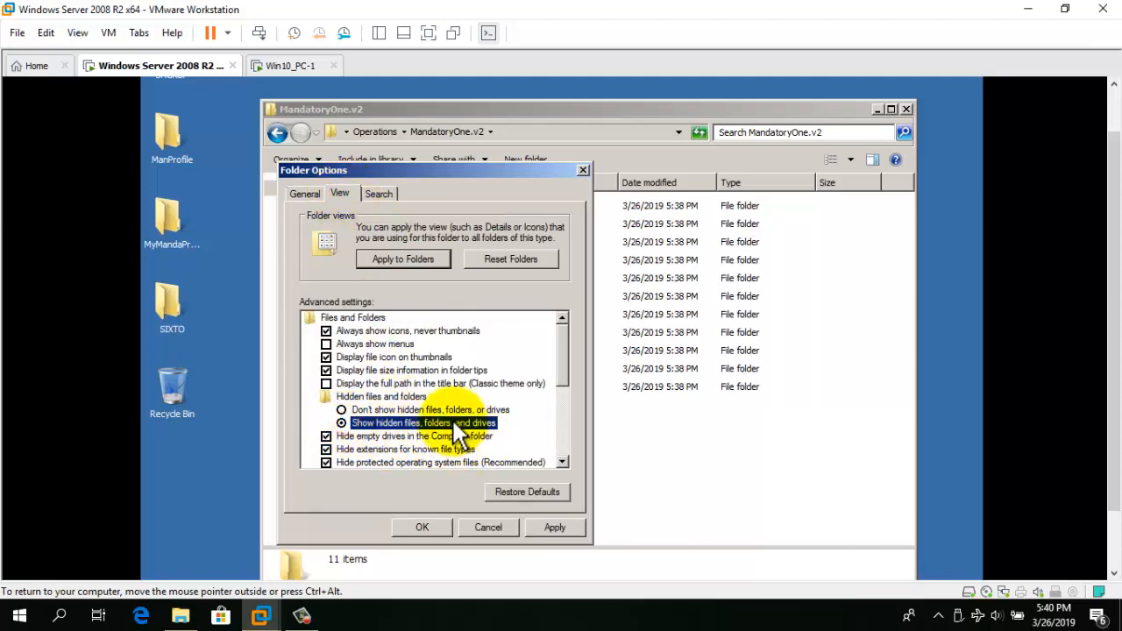
{"action": "left_click", "coordinate": [327, 449]}
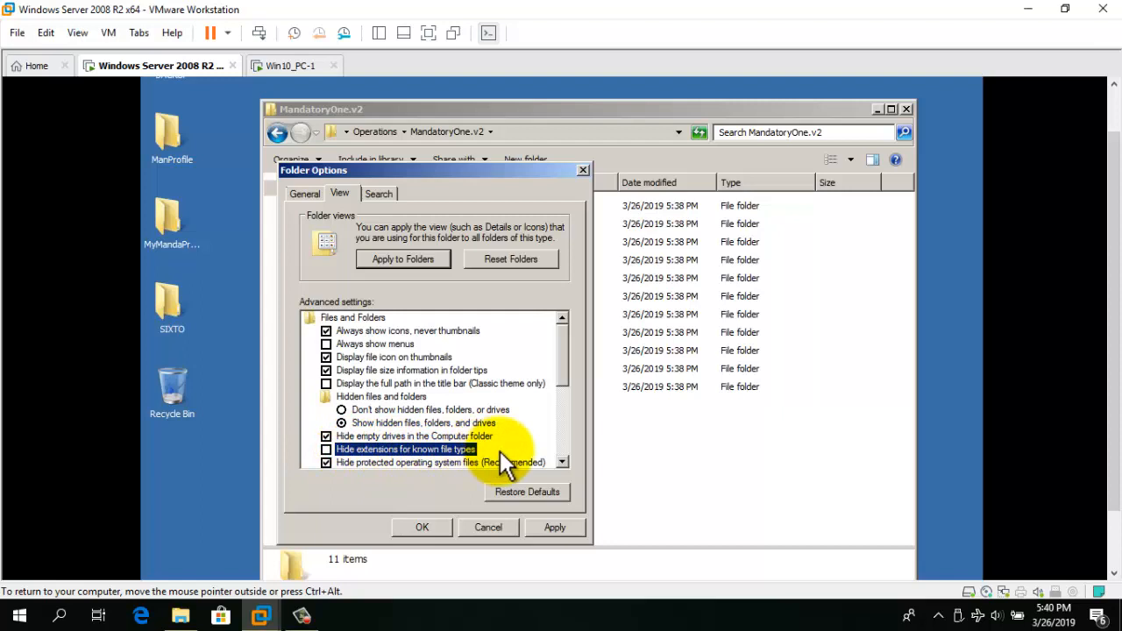
{"action": "left_click", "coordinate": [562, 463]}
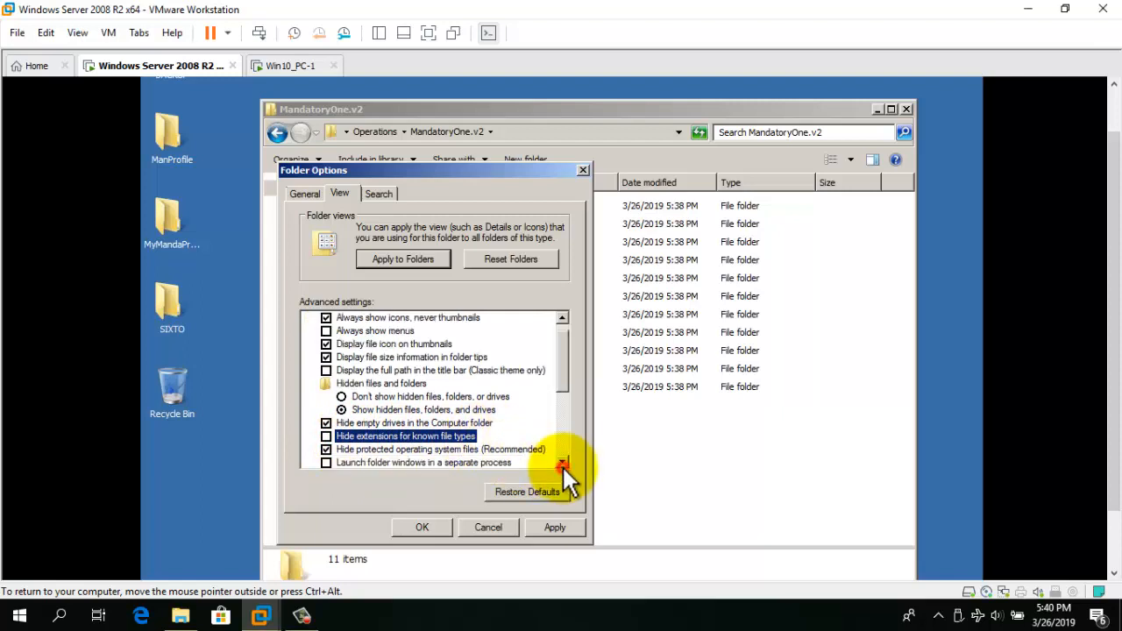
{"action": "left_click", "coordinate": [325, 449]}
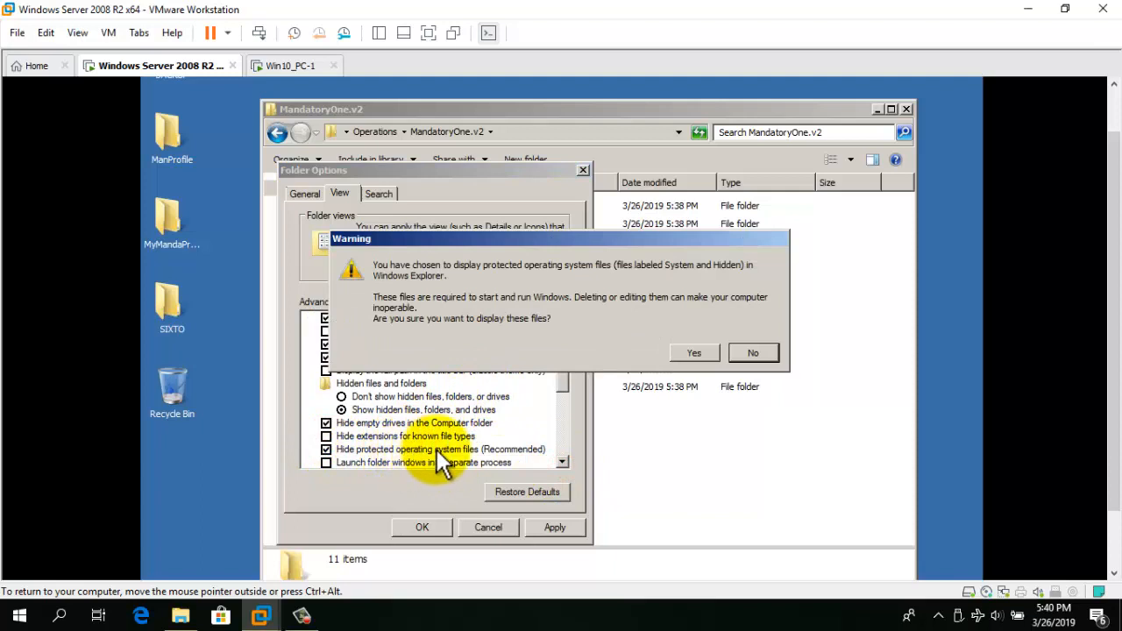
{"action": "left_click", "coordinate": [692, 354]}
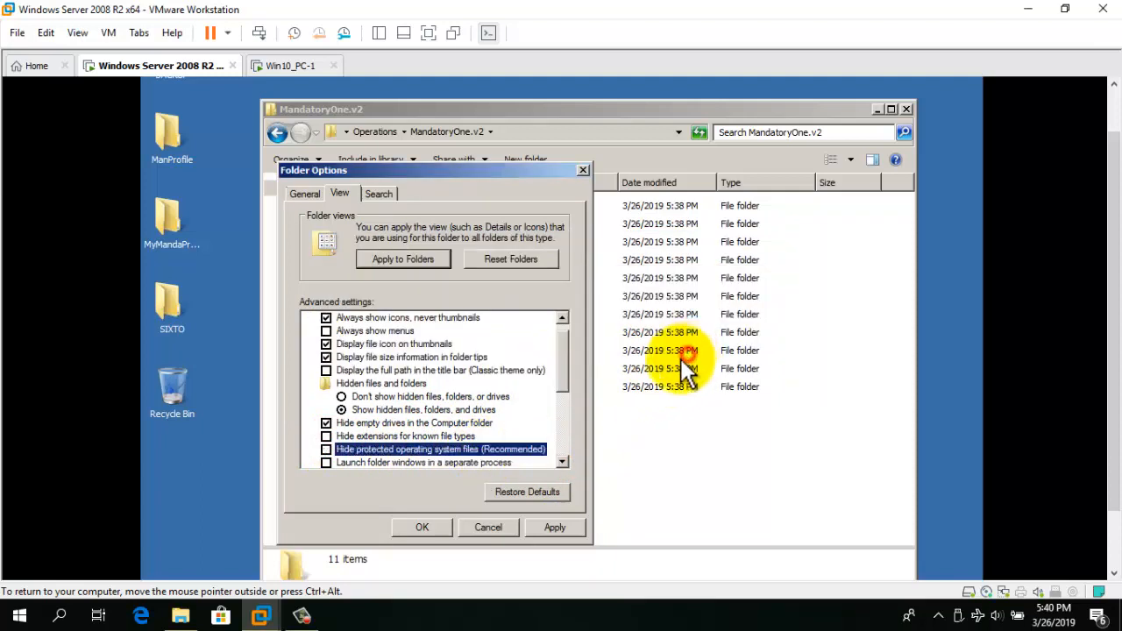
{"action": "left_click", "coordinate": [552, 527]}
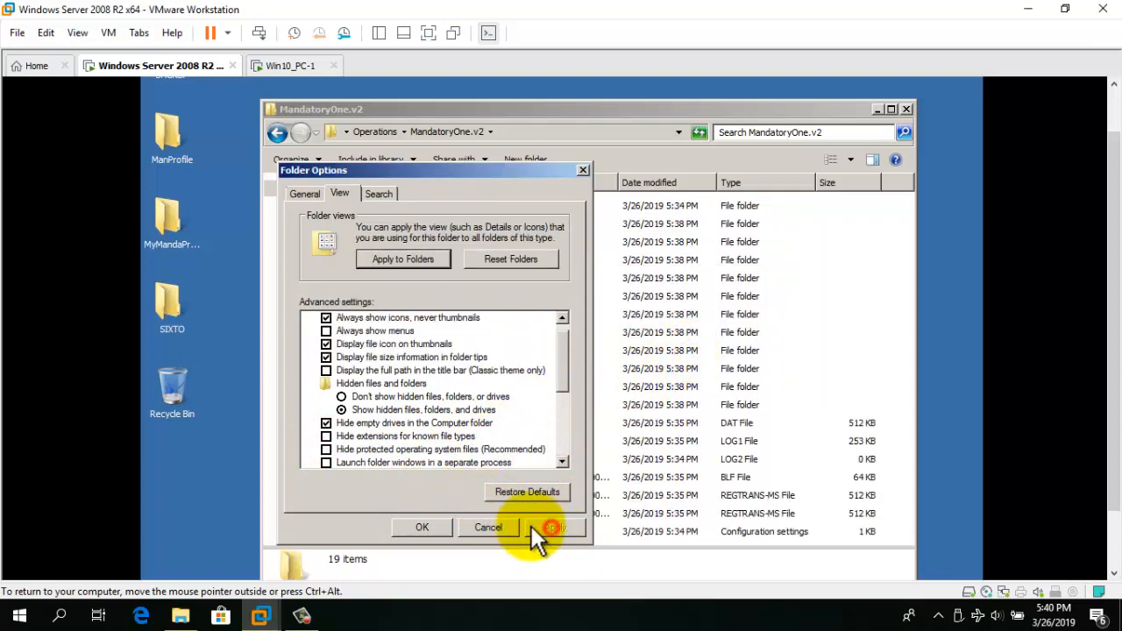
Rename NTUSER.DAT to NTUSER.MAN, confirming both the extension change and protected-file warnings.
{"action": "left_click", "coordinate": [422, 527]}
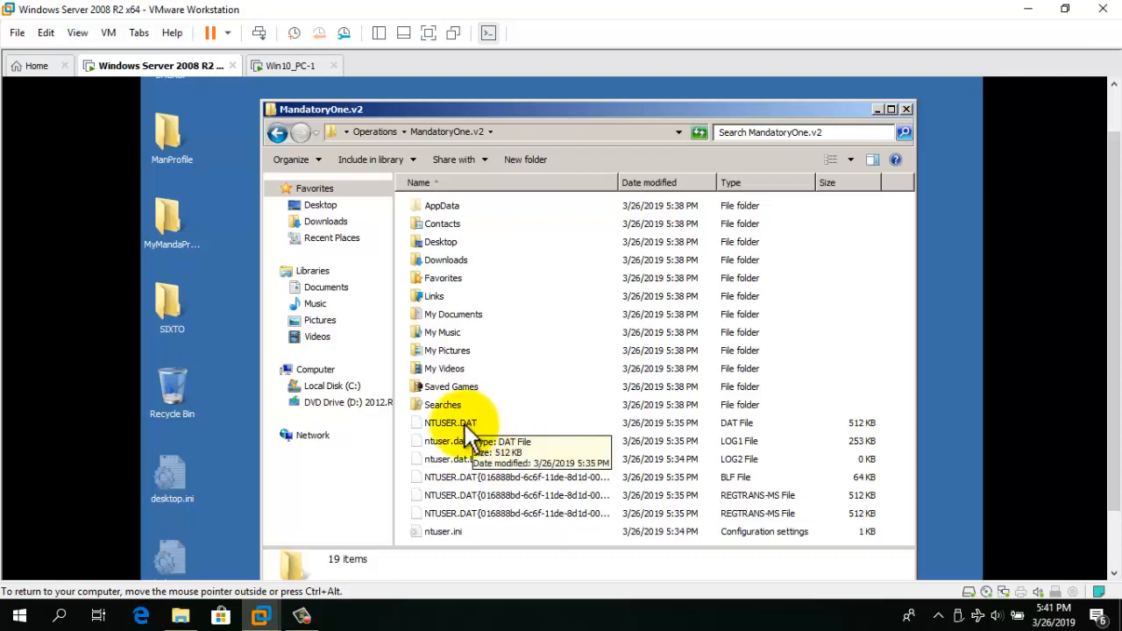
{"action": "left_click", "coordinate": [460, 424]}
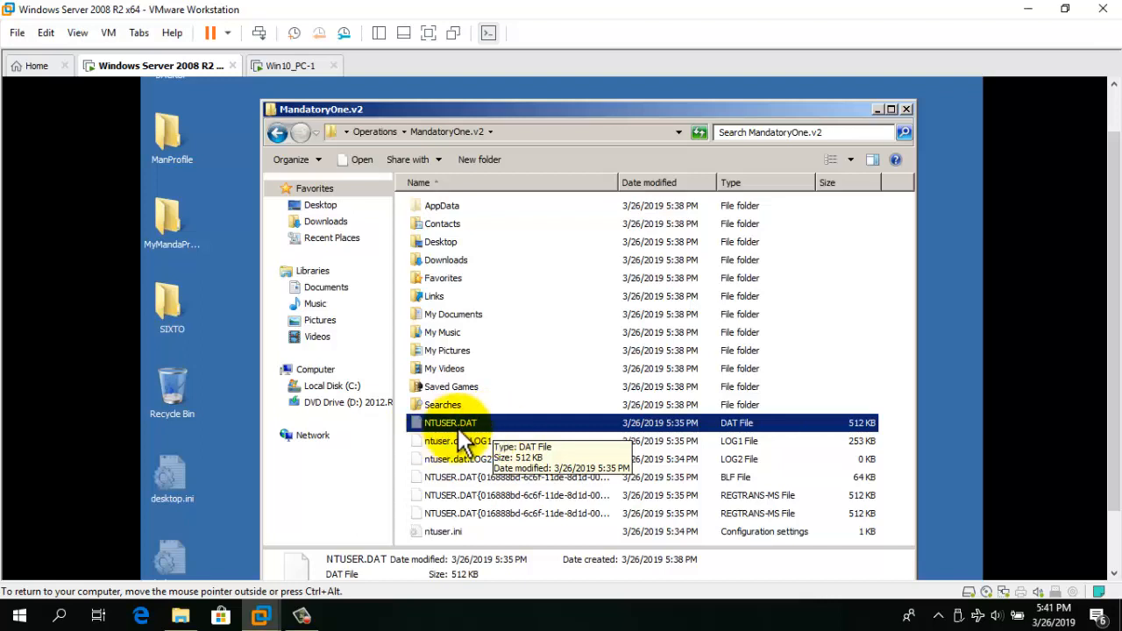
{"action": "left_click", "coordinate": [493, 425]}
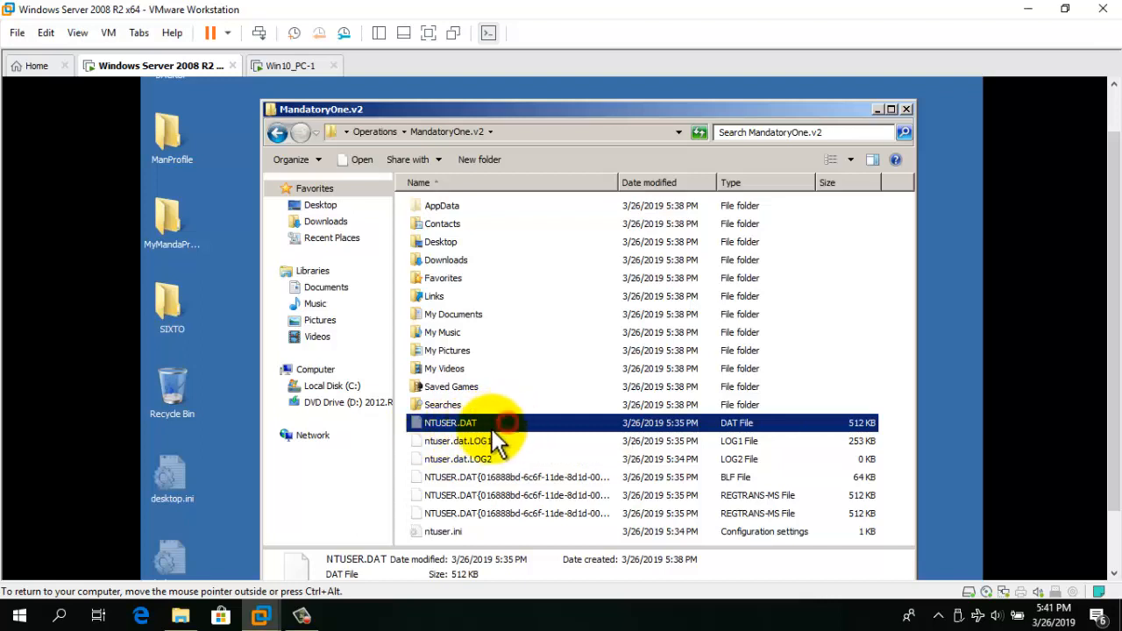
{"action": "key", "text": "BackSpace"}
{"action": "key", "text": "BackSpace"}
{"action": "key", "text": "BackSpace"}
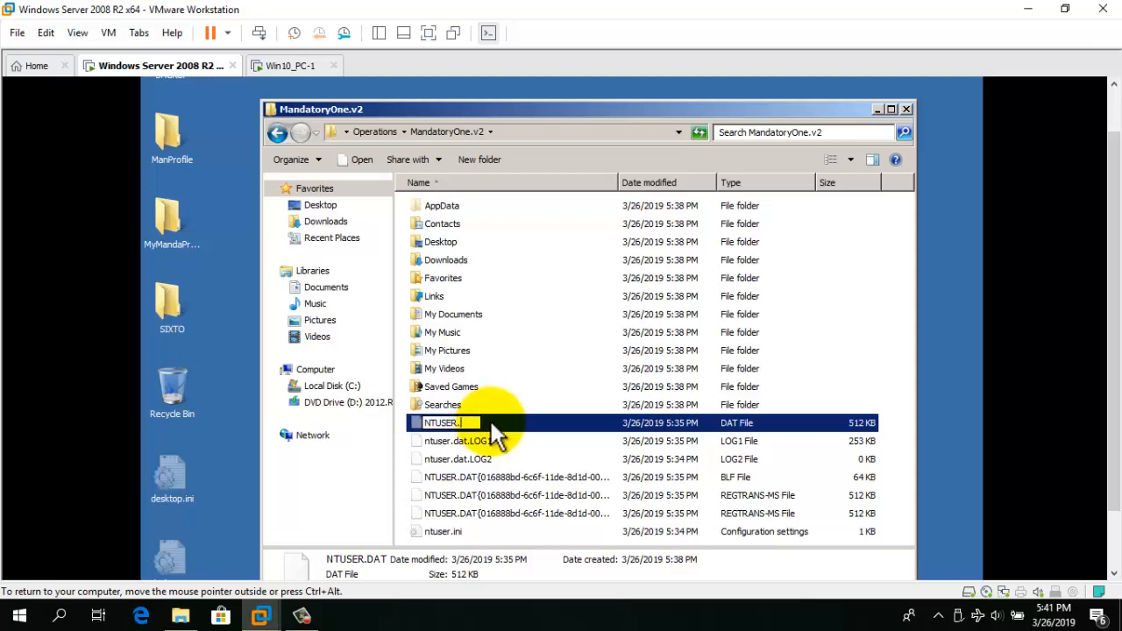
{"action": "type", "text": "MAN"}
{"action": "key", "text": "Return"}
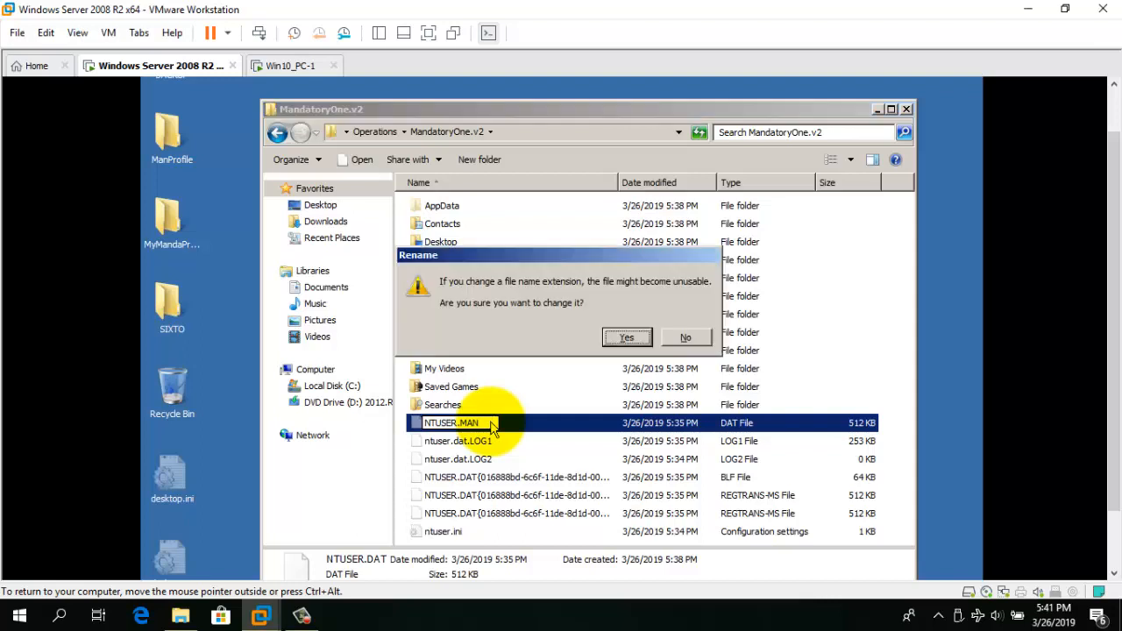
{"action": "left_click", "coordinate": [626, 338]}
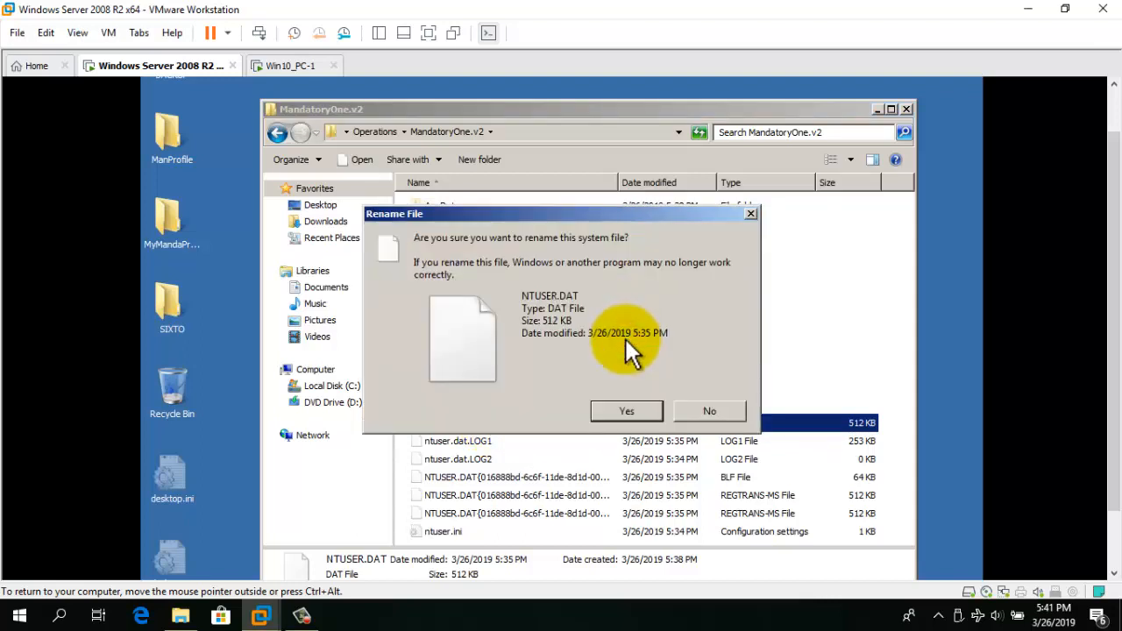
{"action": "left_click", "coordinate": [625, 411]}
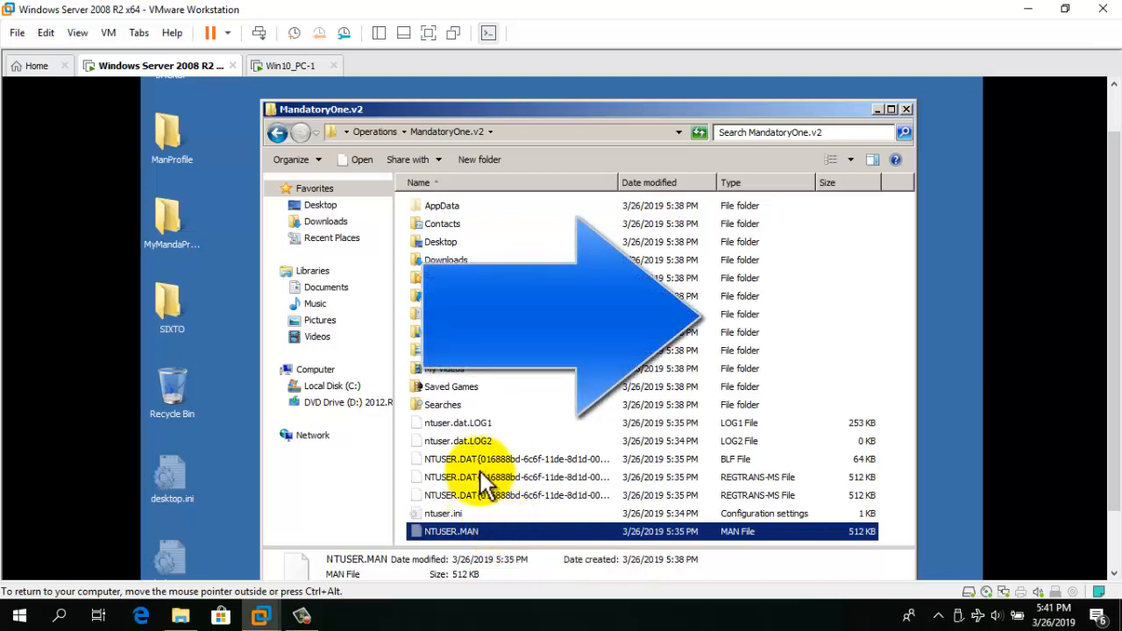
{"action": "left_click", "coordinate": [488, 425]}
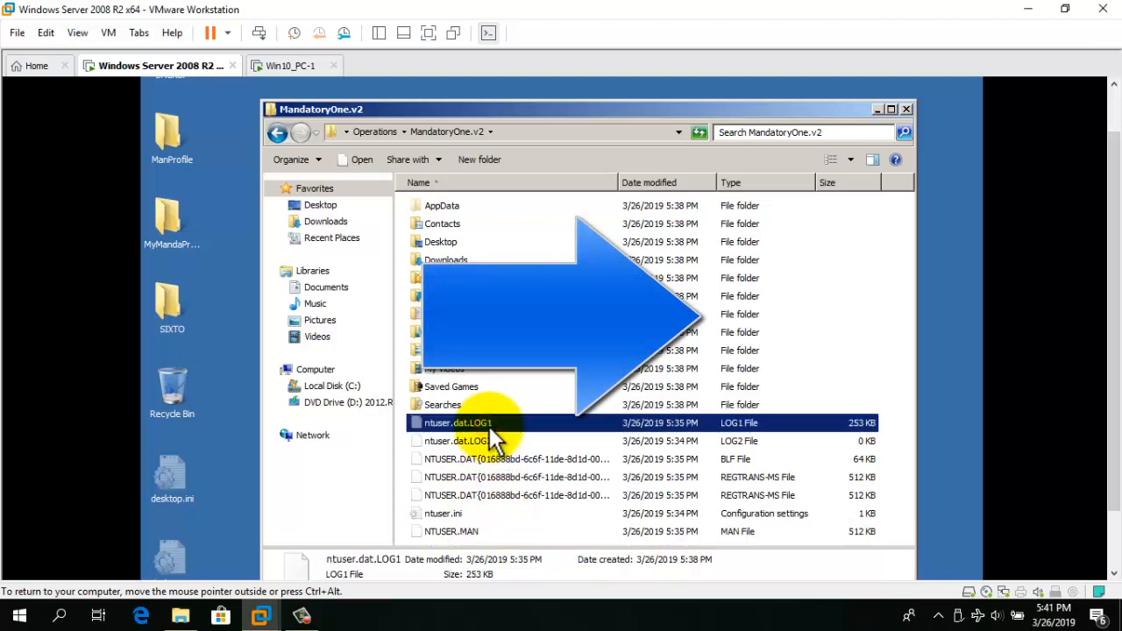
Permanently delete the five ntuser log and transaction files.
{"action": "key", "text": "shift+Down"}
{"action": "key", "text": "shift+Down"}
{"action": "key", "text": "shift+Down"}
{"action": "key", "text": "shift+Down"}
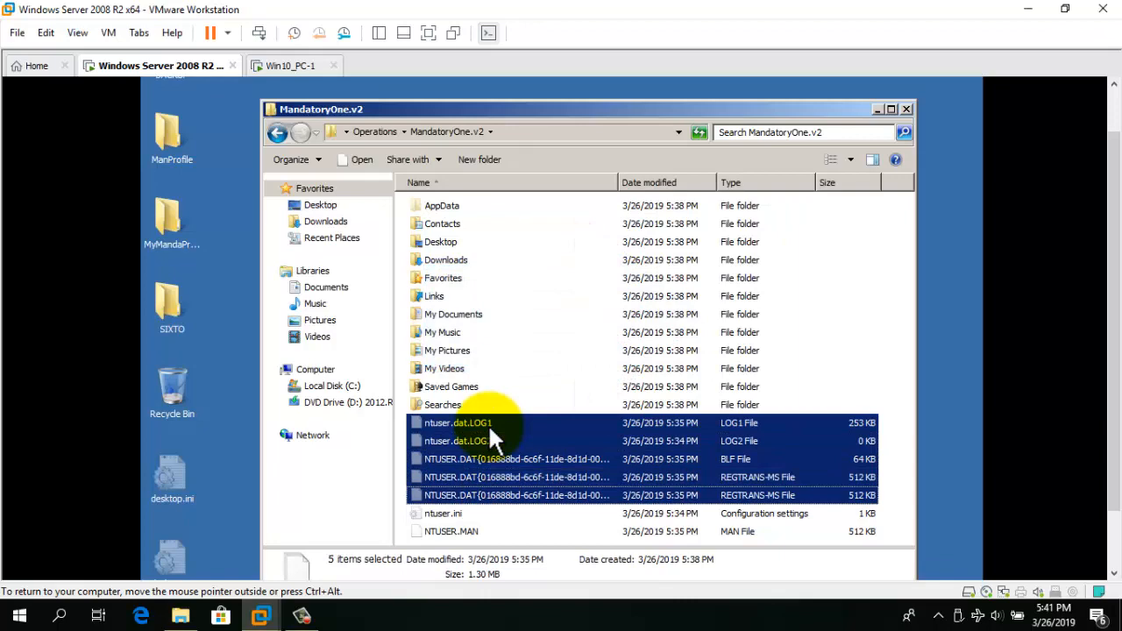
{"action": "key", "text": "shift+Delete"}
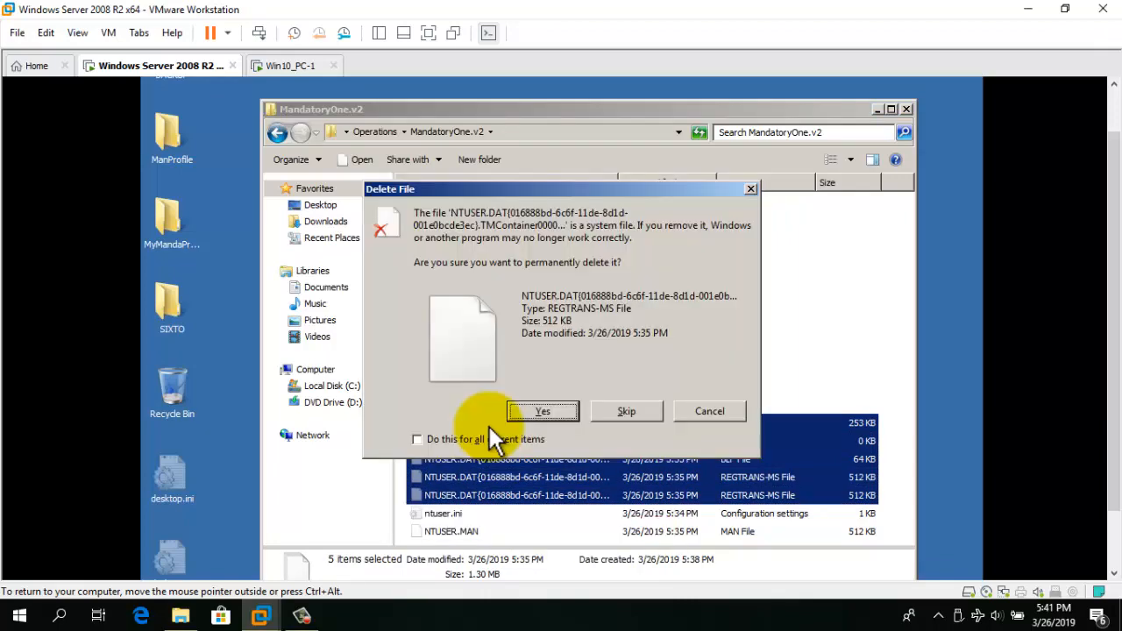
{"action": "left_click", "coordinate": [482, 440]}
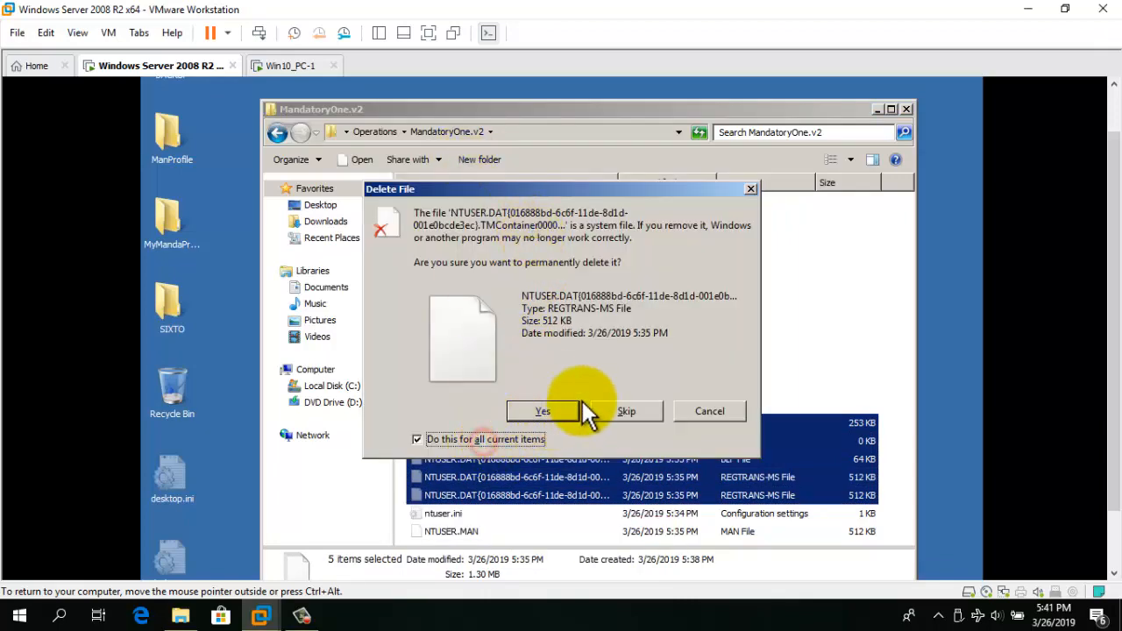
{"action": "left_click", "coordinate": [562, 411]}
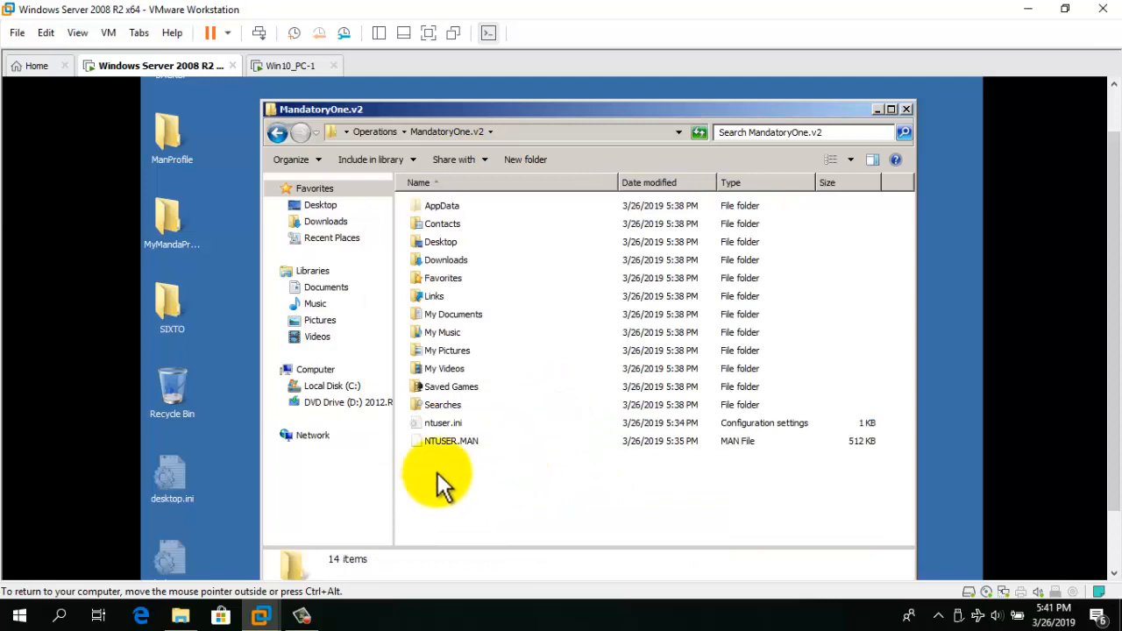
Check that ntuser.ini and NTUSER.MAN (a MAN File) remain, then close MandatoryOne.v2.
{"action": "left_click", "coordinate": [456, 422]}
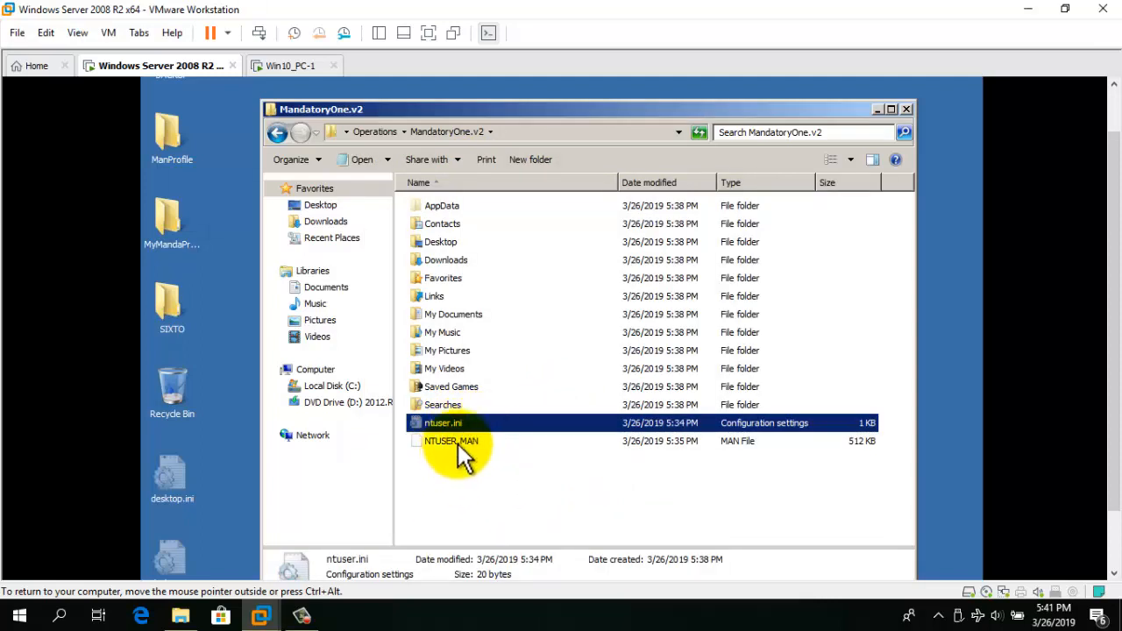
{"action": "left_click", "coordinate": [458, 442]}
{"action": "left_click", "coordinate": [458, 479]}
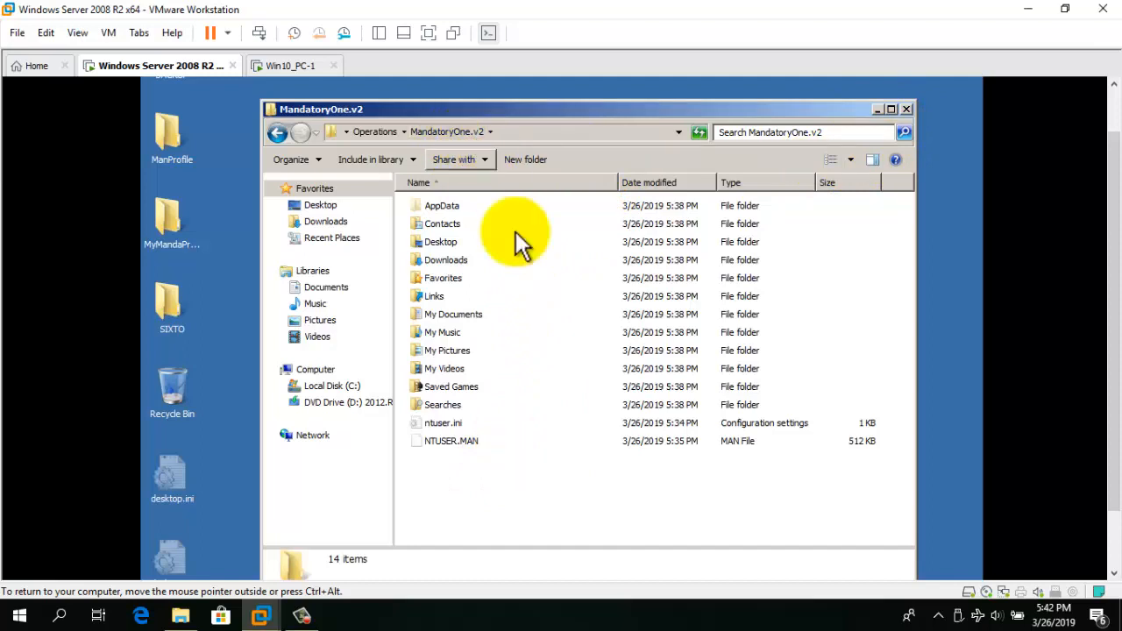
{"action": "left_click", "coordinate": [468, 441]}
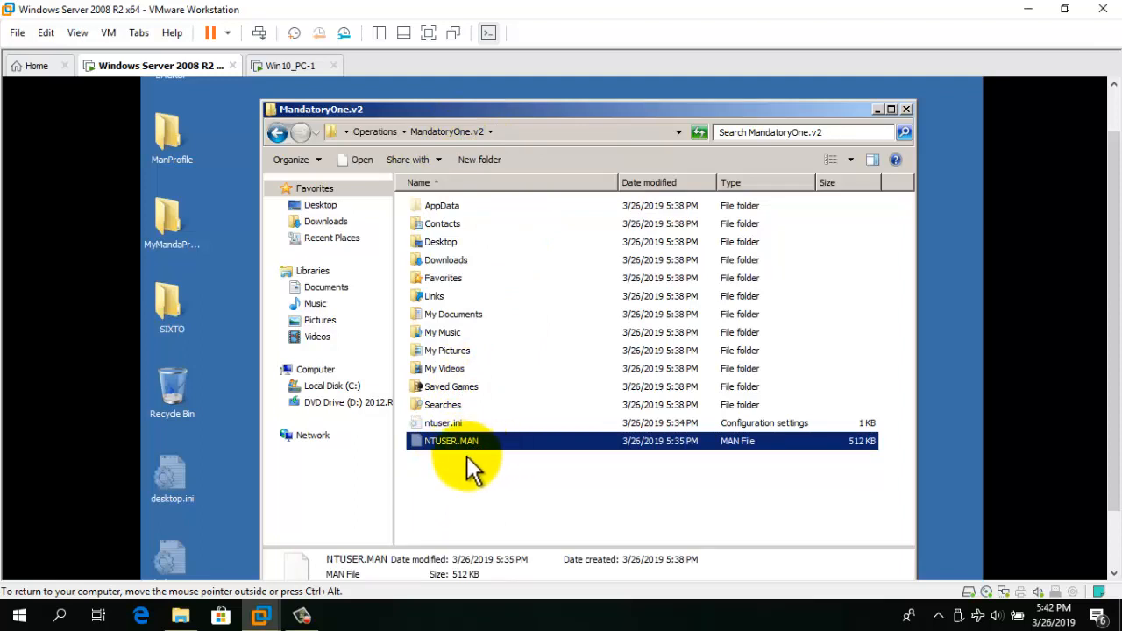
{"action": "left_click", "coordinate": [906, 108]}
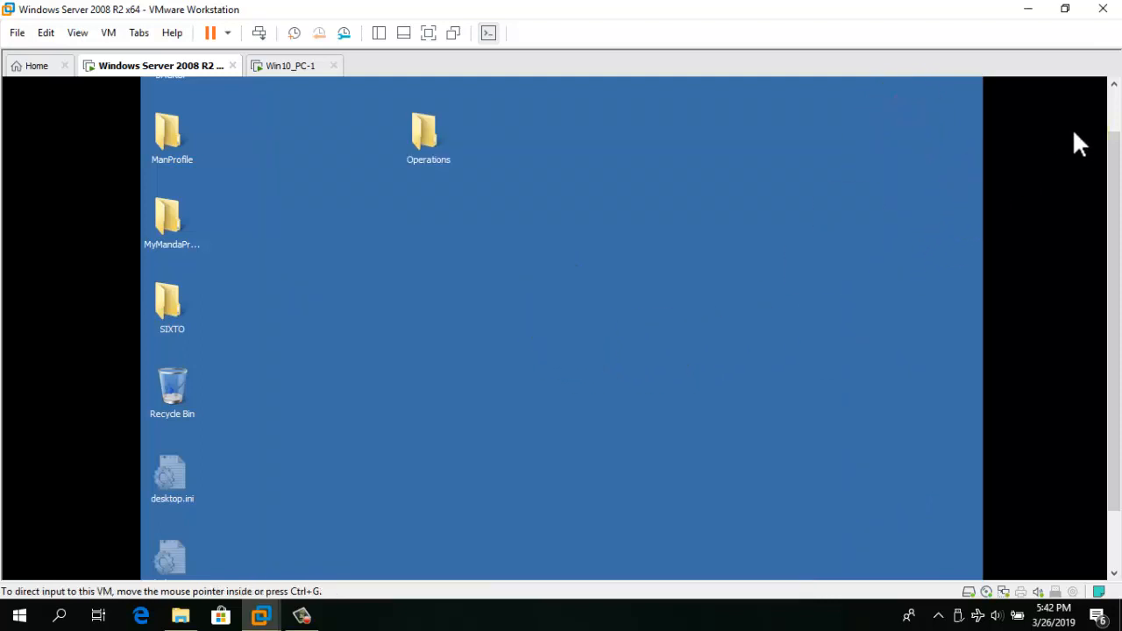
Run DSA.MSC from the server's Start menu search to open Active Directory Users and Computers.
{"action": "left_click", "coordinate": [1113, 104]}
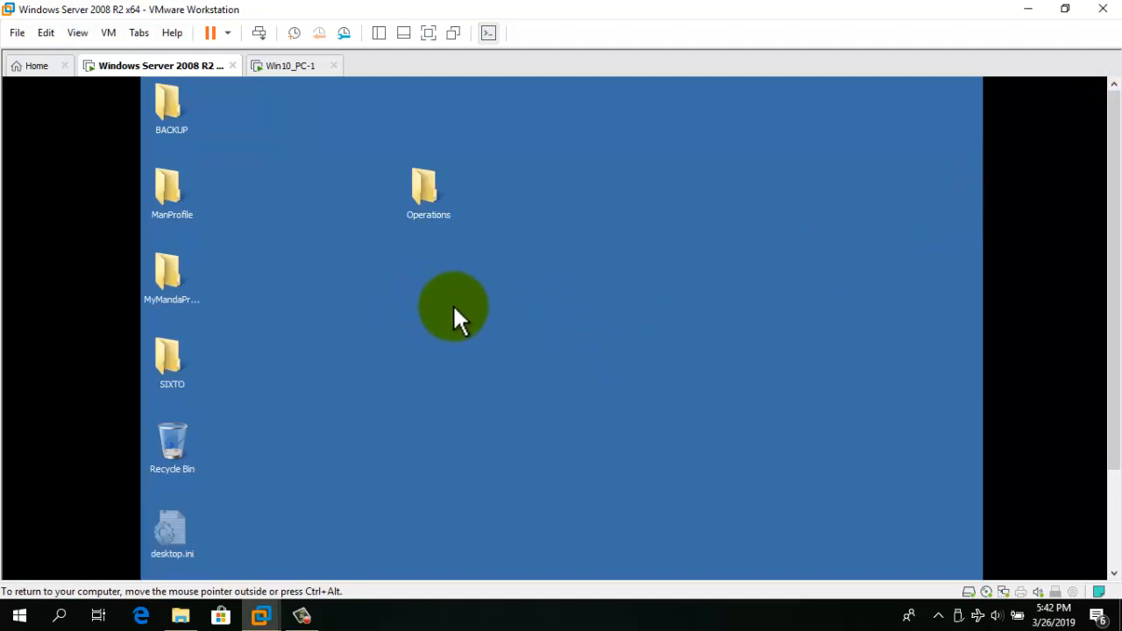
{"action": "left_click", "coordinate": [1113, 488]}
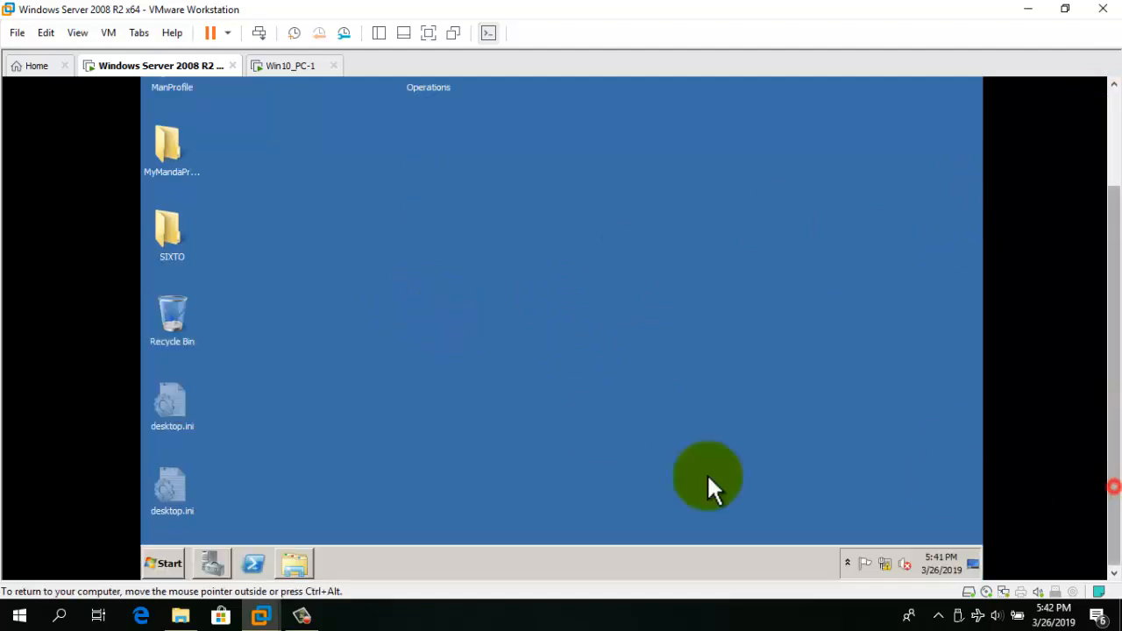
{"action": "left_click", "coordinate": [168, 563]}
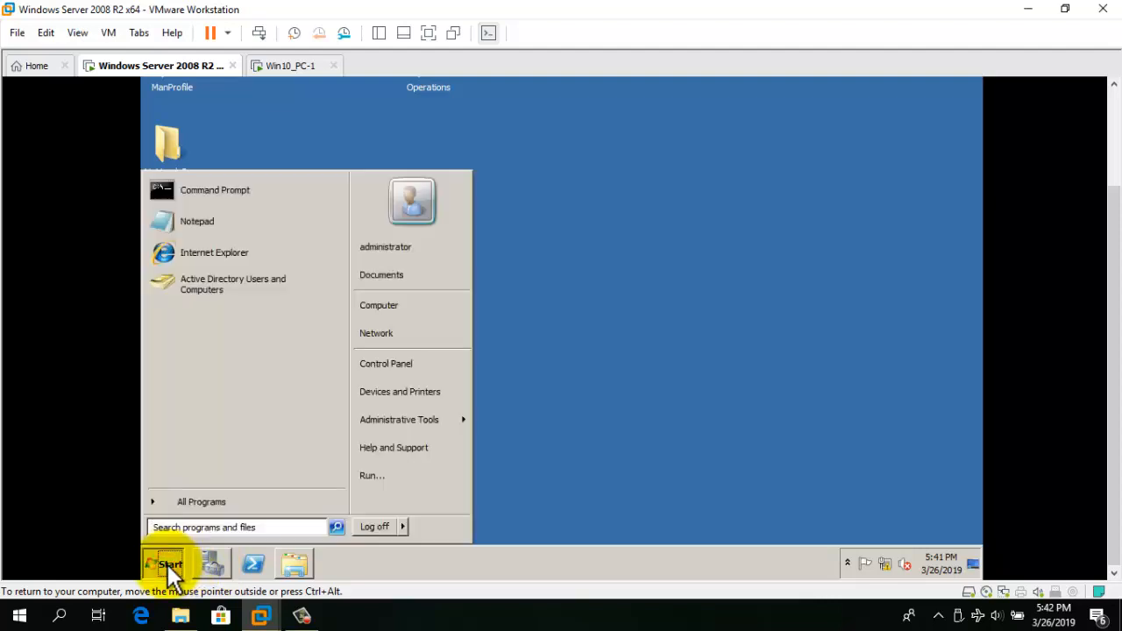
{"action": "type", "text": "DS"}
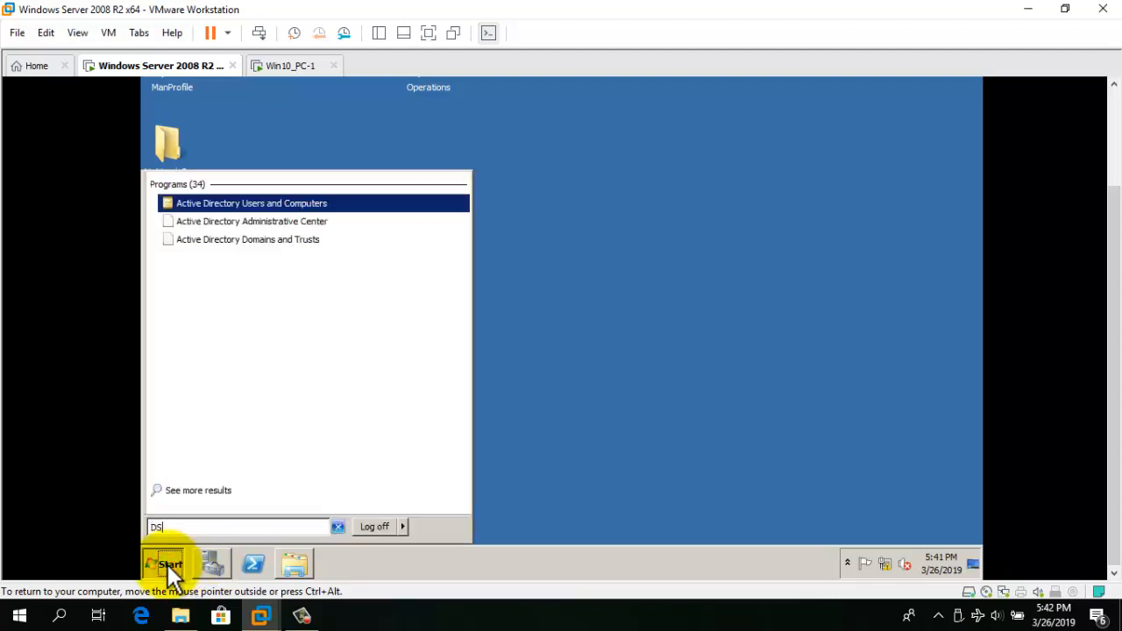
{"action": "type", "text": "A.MSC"}
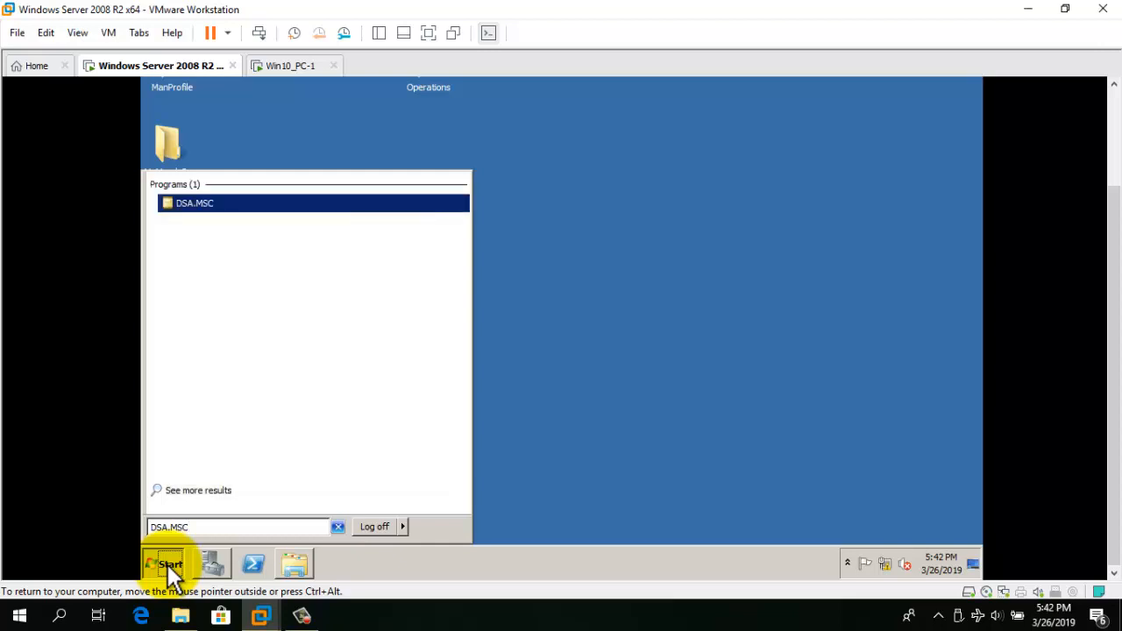
{"action": "key", "text": "Return"}
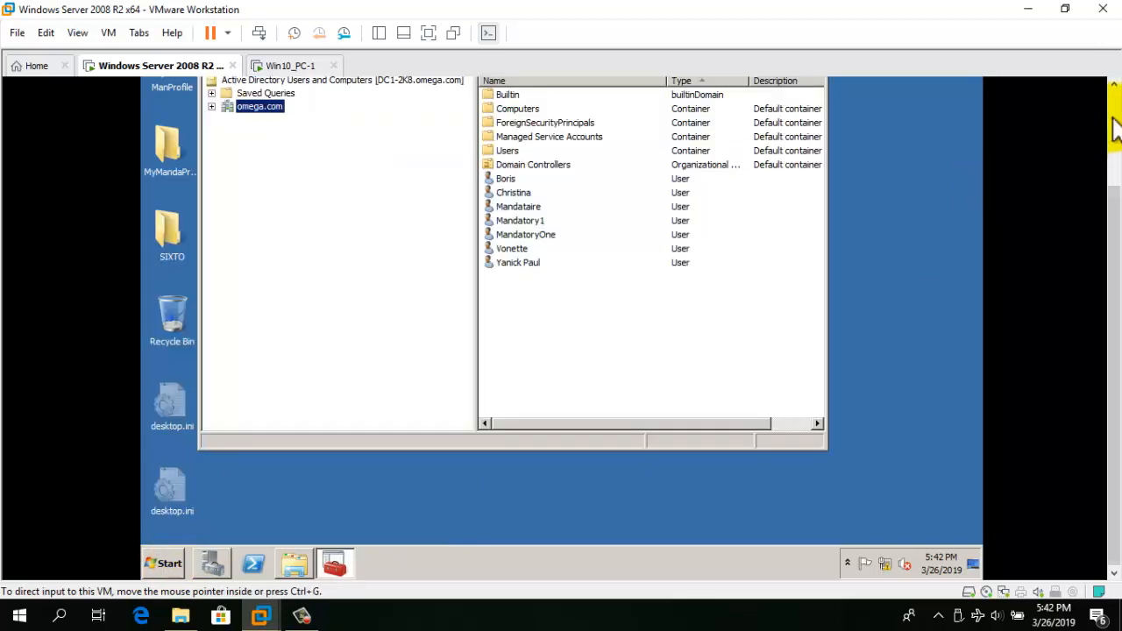
Start a new user in the omega.com domain, entering its first name and logon name.
{"action": "left_click", "coordinate": [1111, 116]}
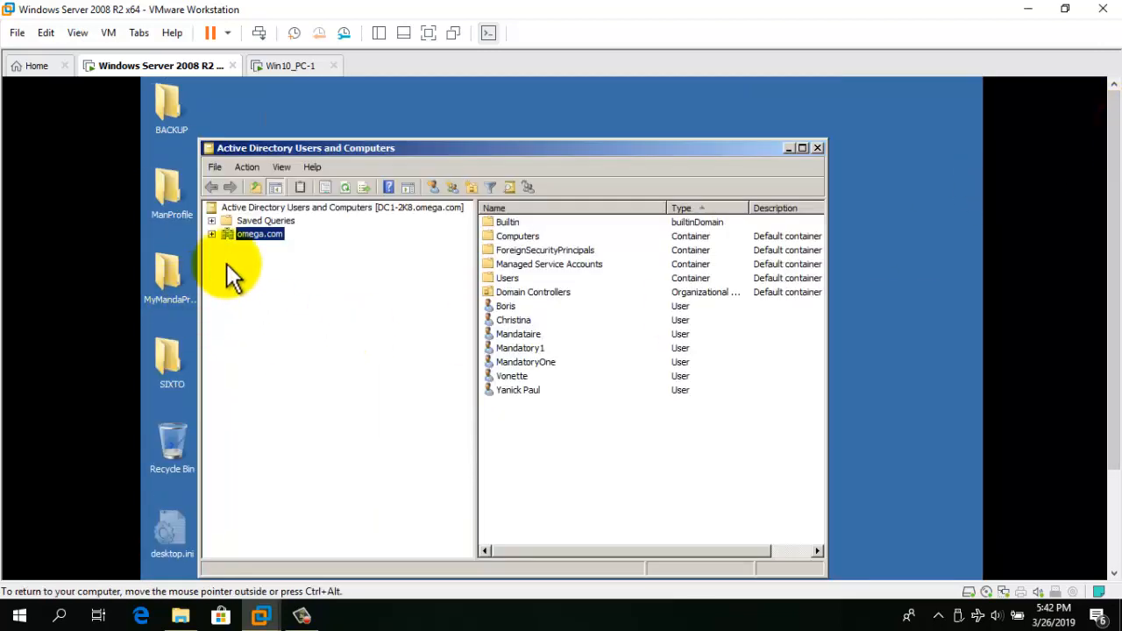
{"action": "right_click", "coordinate": [256, 233]}
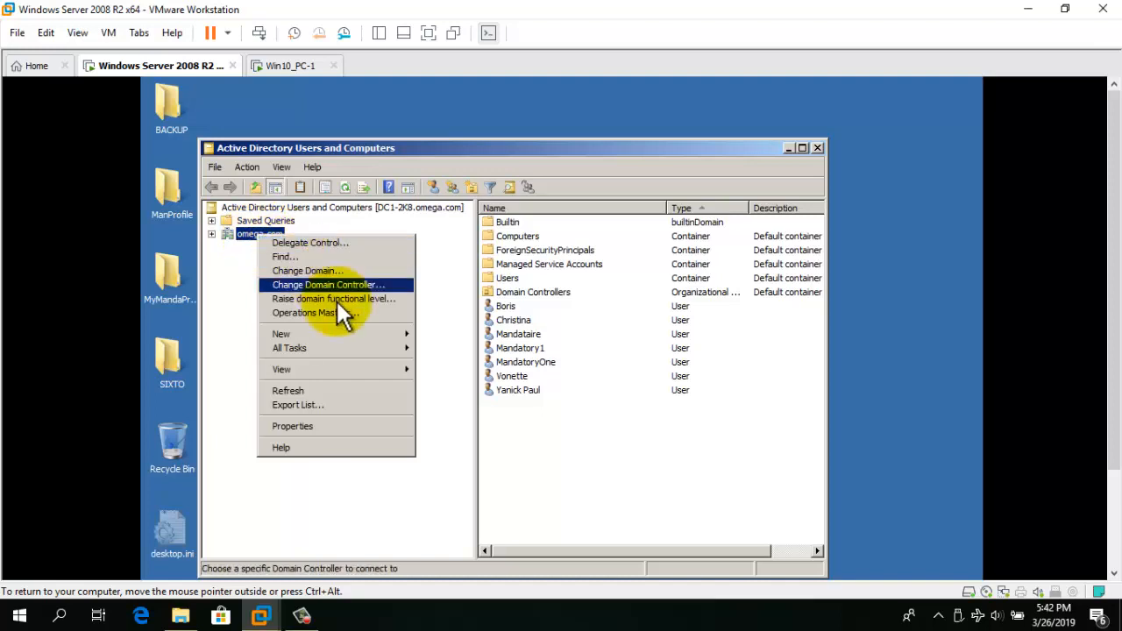
{"action": "mouse_move", "coordinate": [377, 335]}
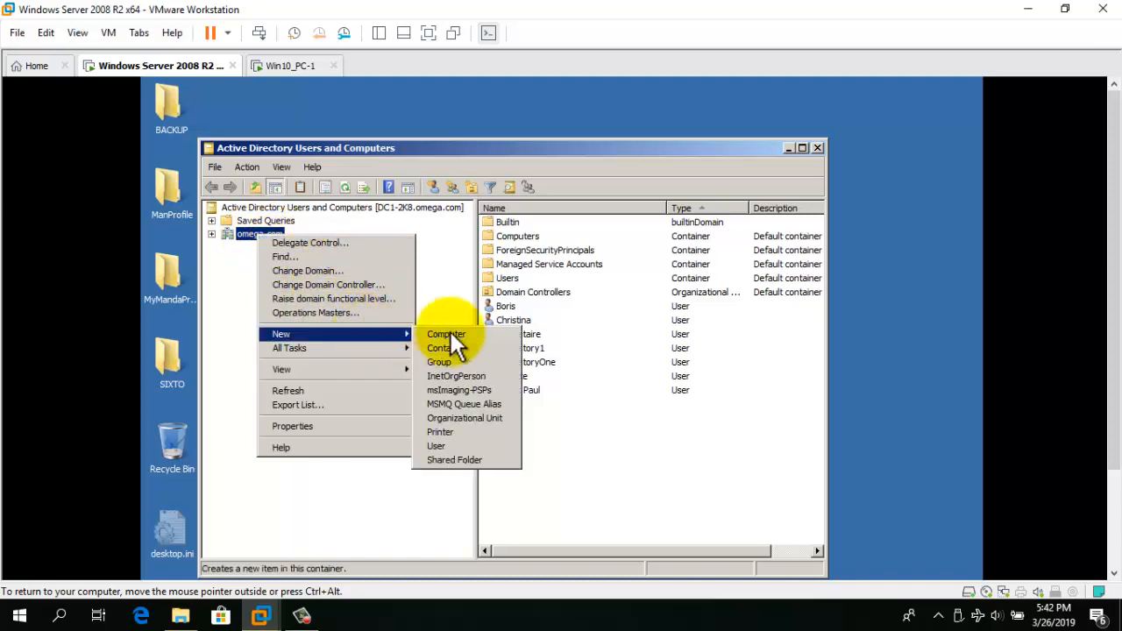
{"action": "left_click", "coordinate": [455, 444]}
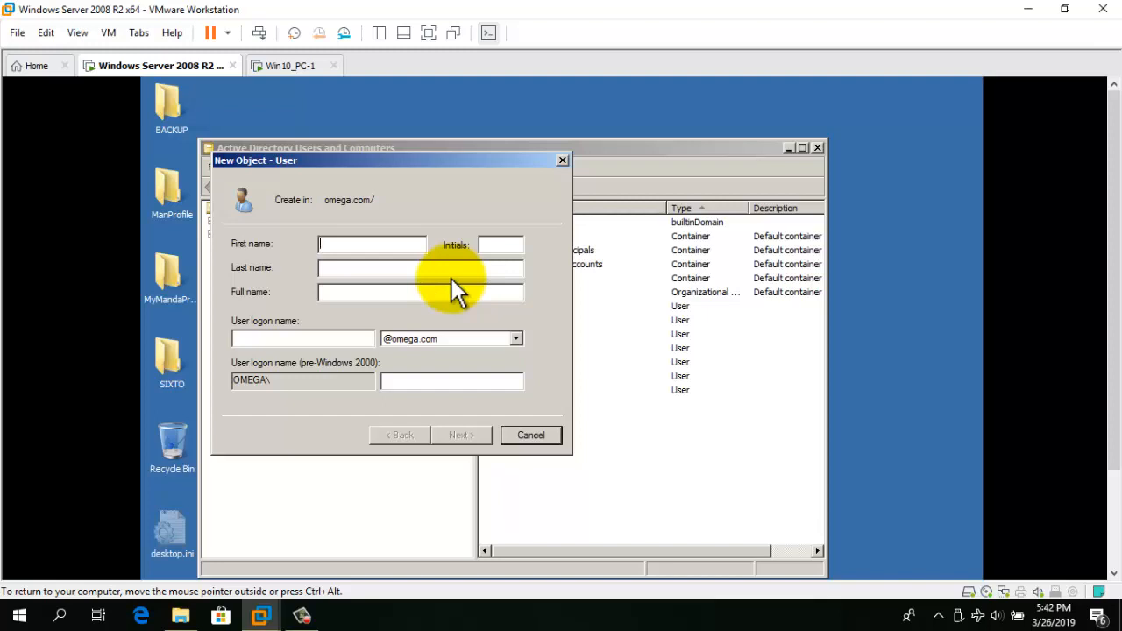
{"action": "type", "text": "Ismael"}
{"action": "key", "text": "Tab"}
{"action": "key", "text": "Tab"}
{"action": "type", "text": "ismael"}
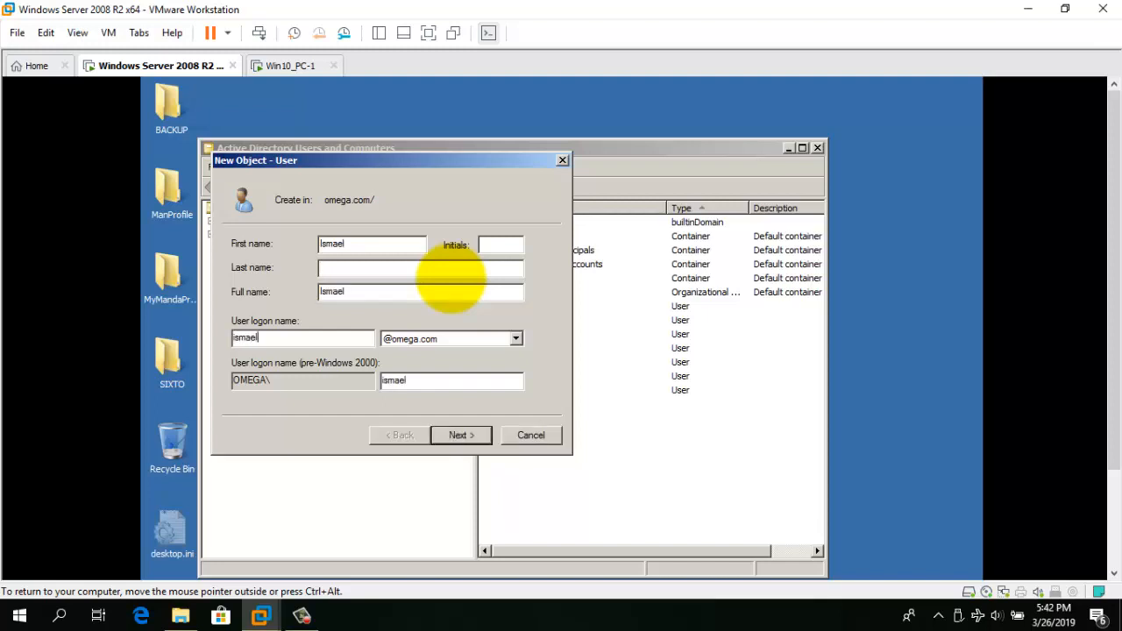
Give the account a never-expiring password with no change required at first logon, and finish.
{"action": "left_click", "coordinate": [462, 435]}
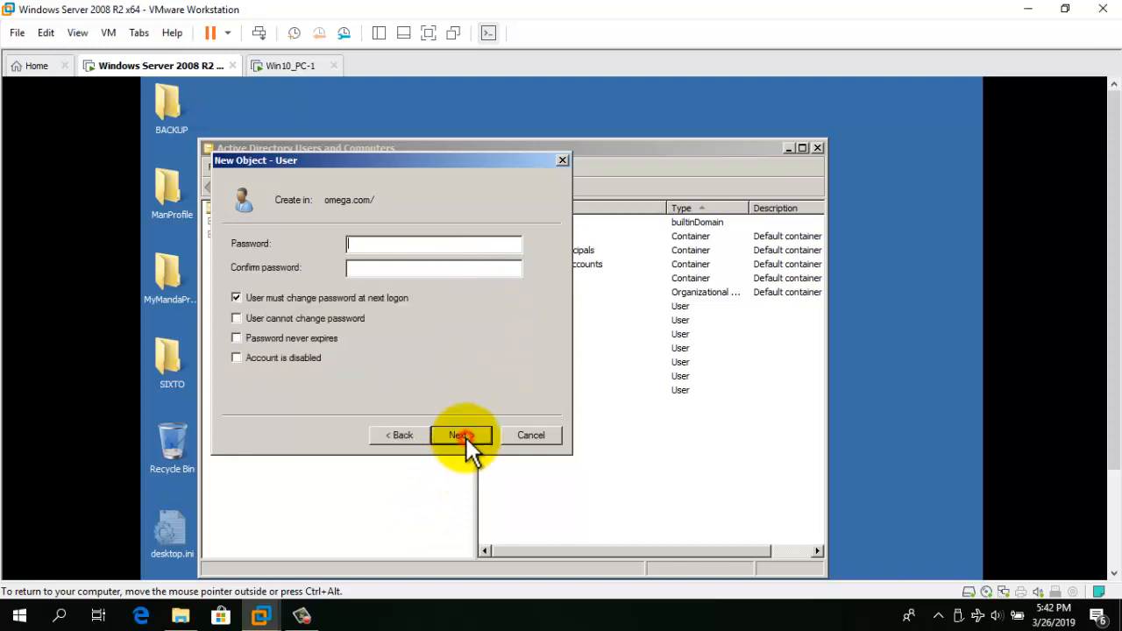
{"action": "left_click", "coordinate": [289, 300]}
{"action": "left_click", "coordinate": [277, 338]}
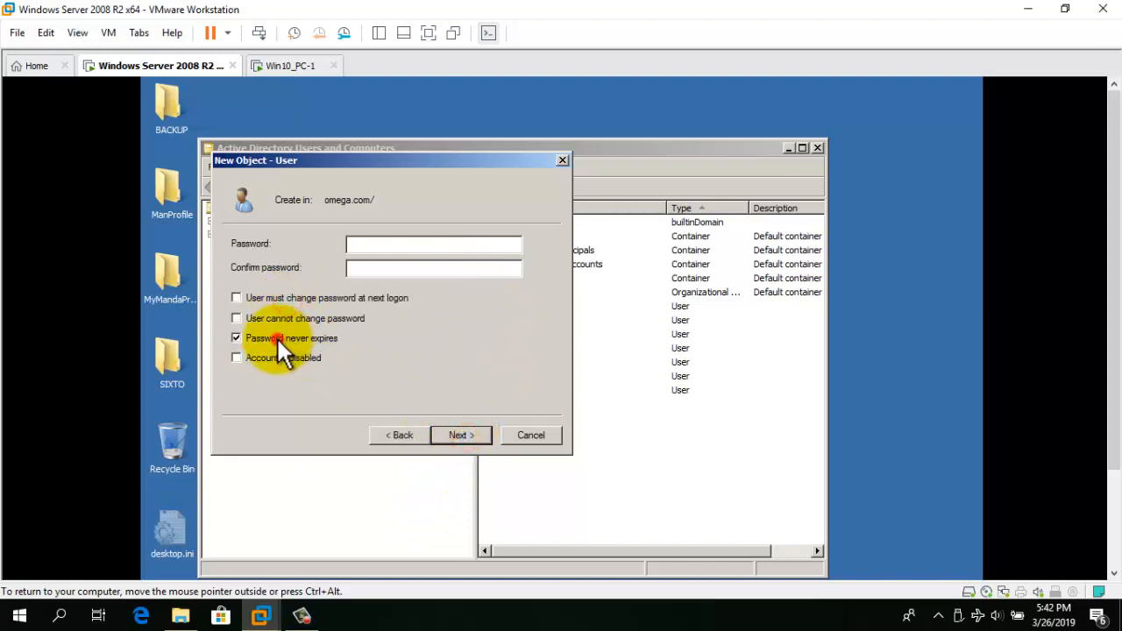
{"action": "left_click", "coordinate": [401, 243]}
{"action": "type", "text": "*****"}
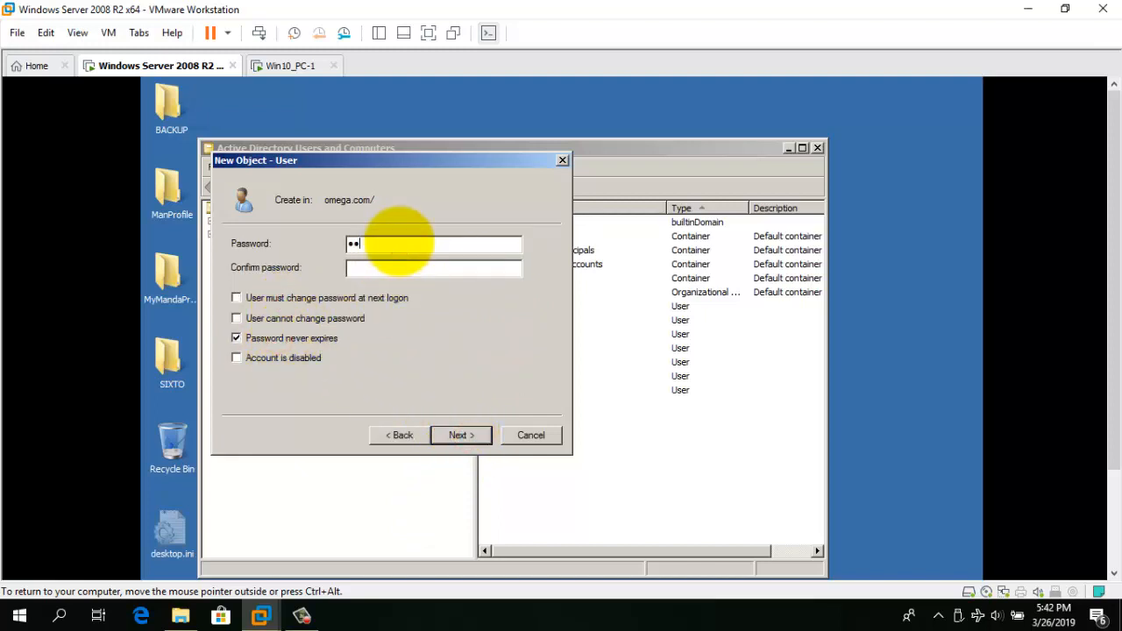
{"action": "type", "text": "***"}
{"action": "key", "text": "Tab"}
{"action": "type", "text": "********"}
{"action": "left_click", "coordinate": [467, 433]}
{"action": "left_click", "coordinate": [465, 435]}
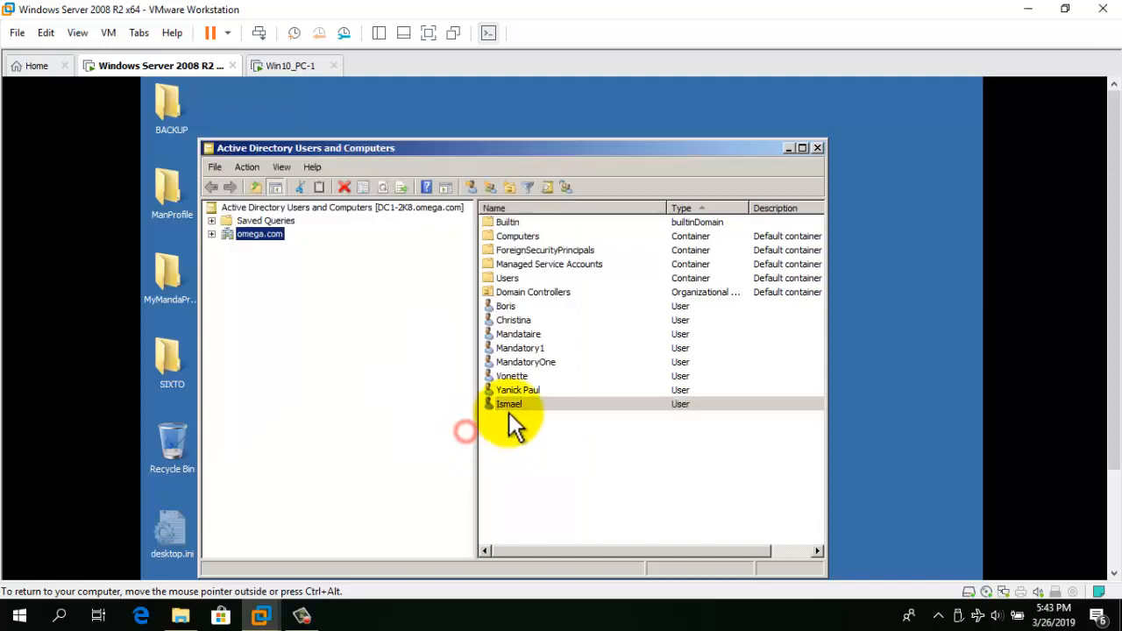
{"action": "left_click", "coordinate": [527, 438]}
{"action": "left_click", "coordinate": [517, 405]}
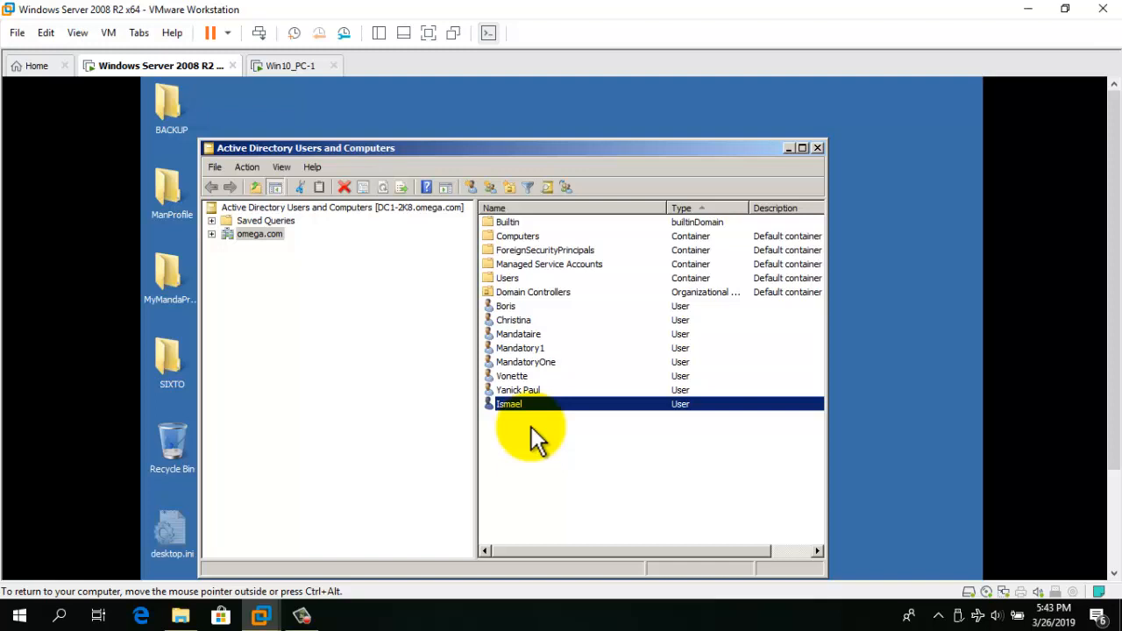
Open the new user's account properties on the Profile tab.
{"action": "right_click", "coordinate": [526, 404]}
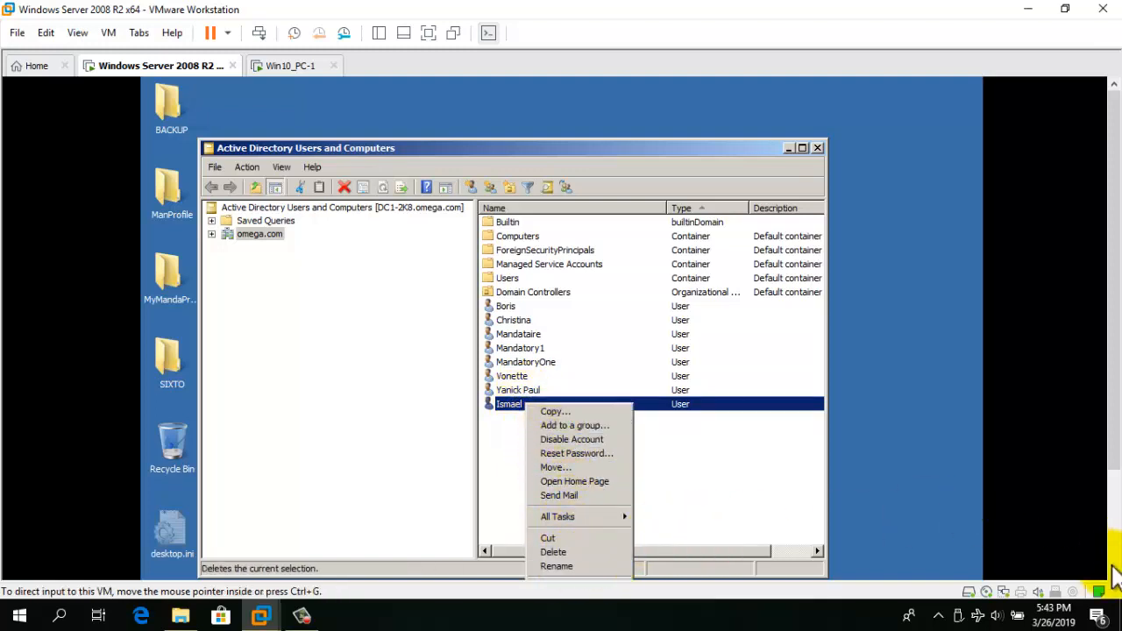
{"action": "scroll", "coordinate": [1111, 564], "scroll_direction": "down", "scroll_amount": 2}
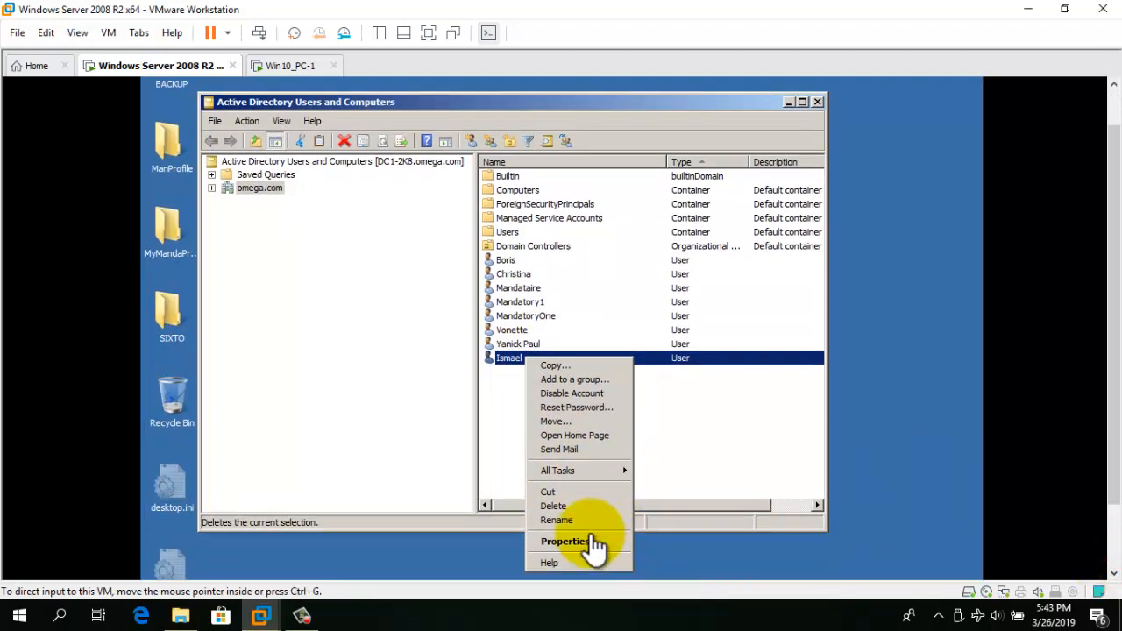
{"action": "left_click", "coordinate": [574, 541]}
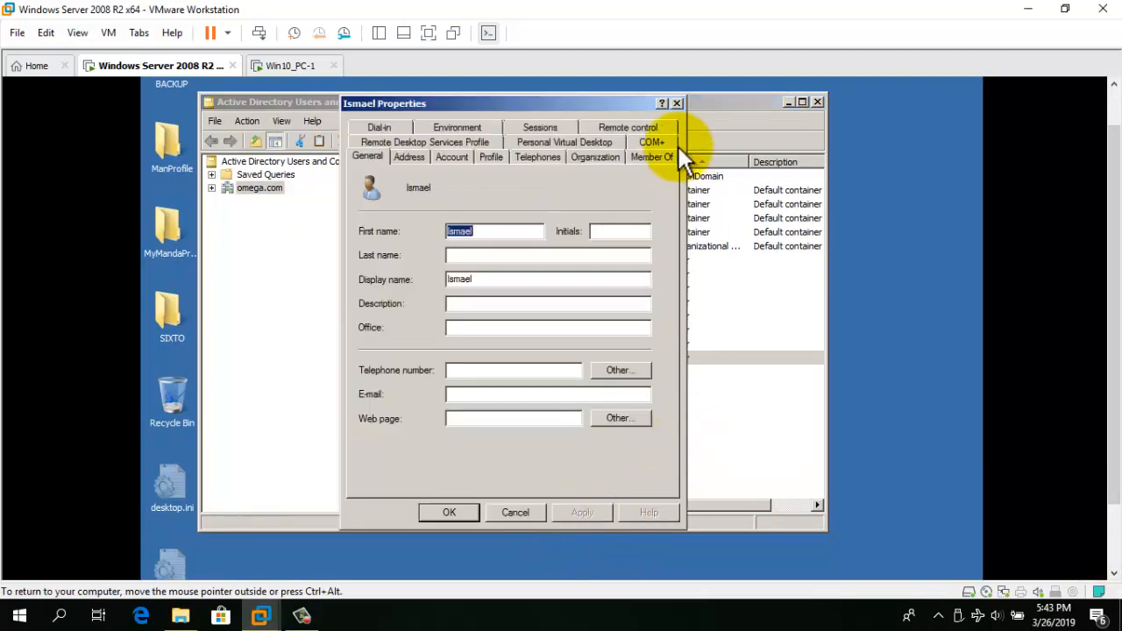
{"action": "left_click", "coordinate": [679, 102]}
{"action": "left_click", "coordinate": [526, 380]}
{"action": "left_click", "coordinate": [521, 357]}
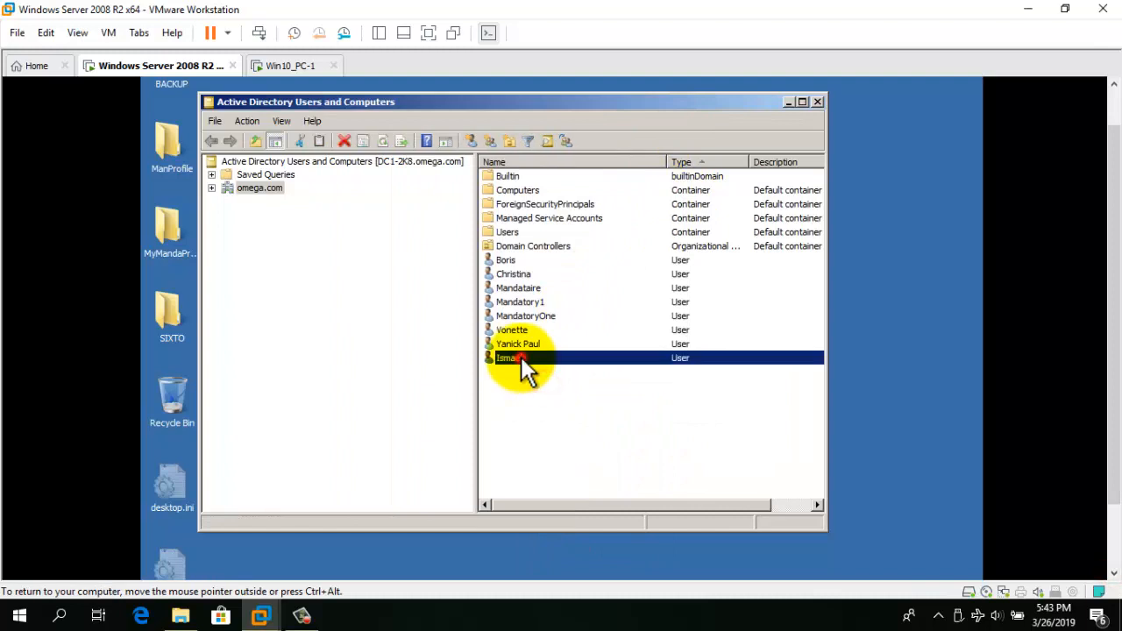
{"action": "double_click", "coordinate": [521, 357]}
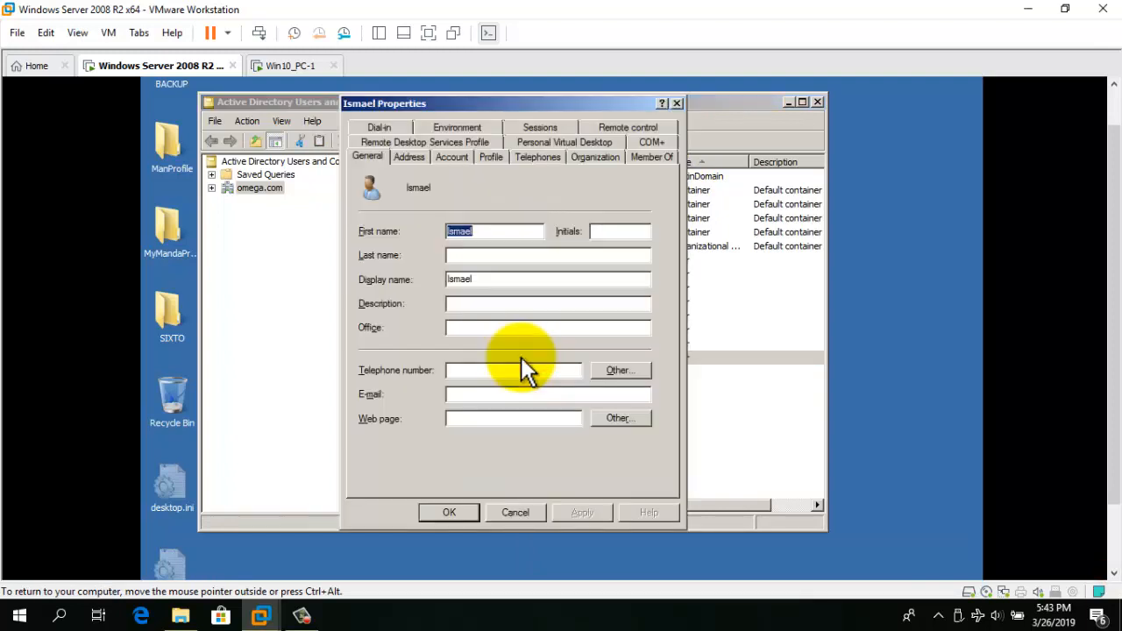
{"action": "left_click", "coordinate": [493, 162]}
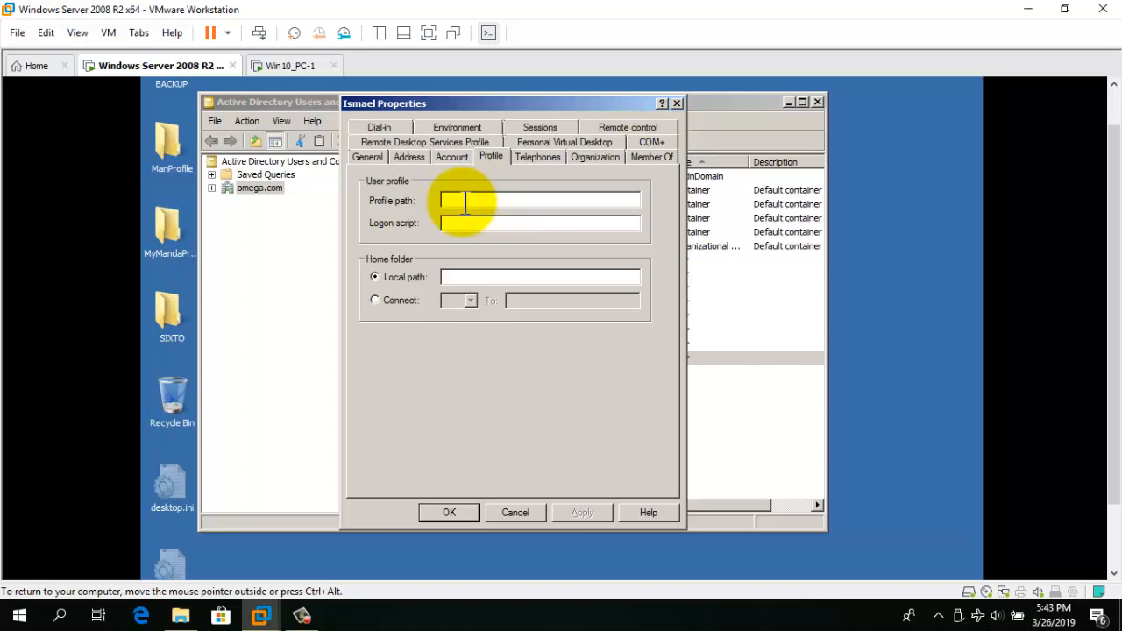
Set the profile path to \\DC1-2K8\Operations\%username%, apply and close the properties.
{"action": "type", "text": "\\\\"}
{"action": "left_click", "coordinate": [436, 104]}
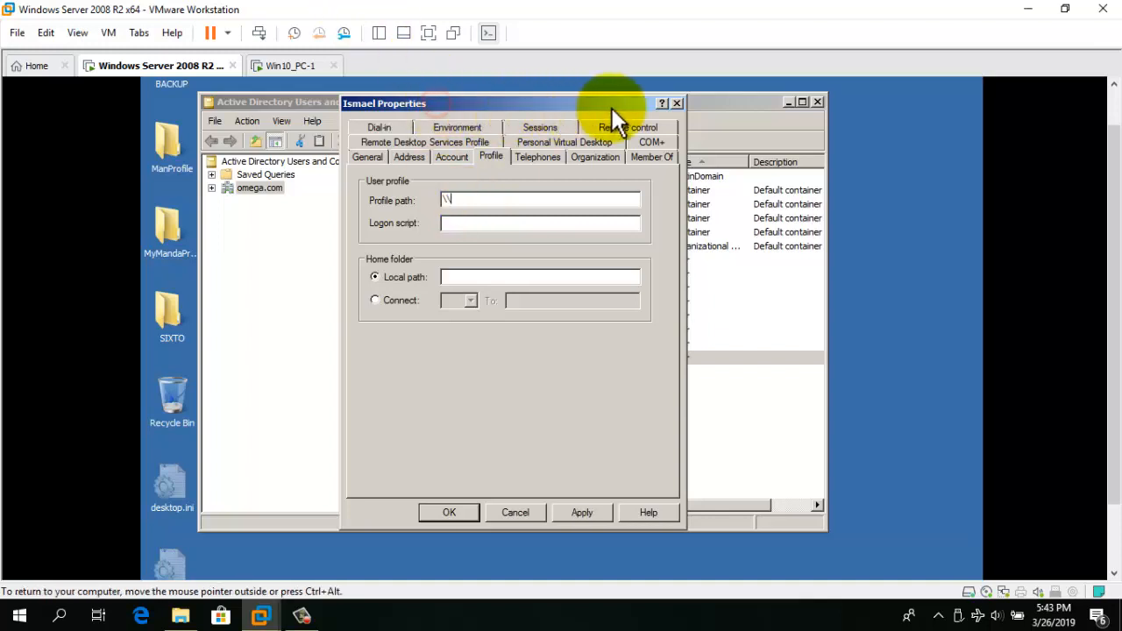
{"action": "left_click_drag", "start_coordinate": [600, 104], "coordinate": [808, 113]}
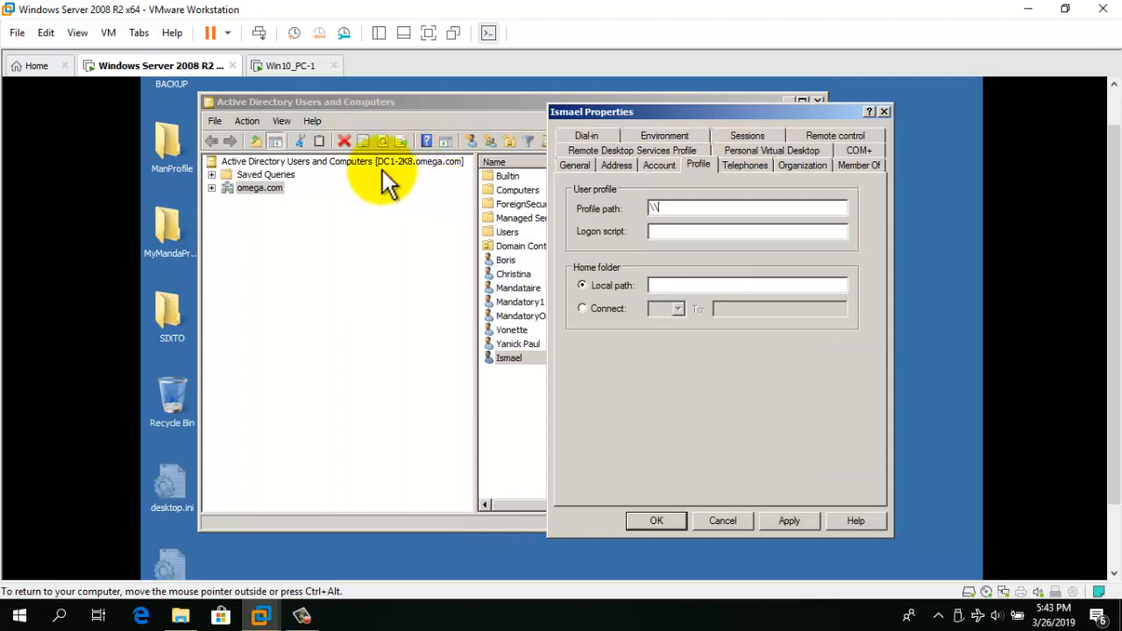
{"action": "left_click", "coordinate": [711, 211]}
{"action": "type", "text": "\\"}
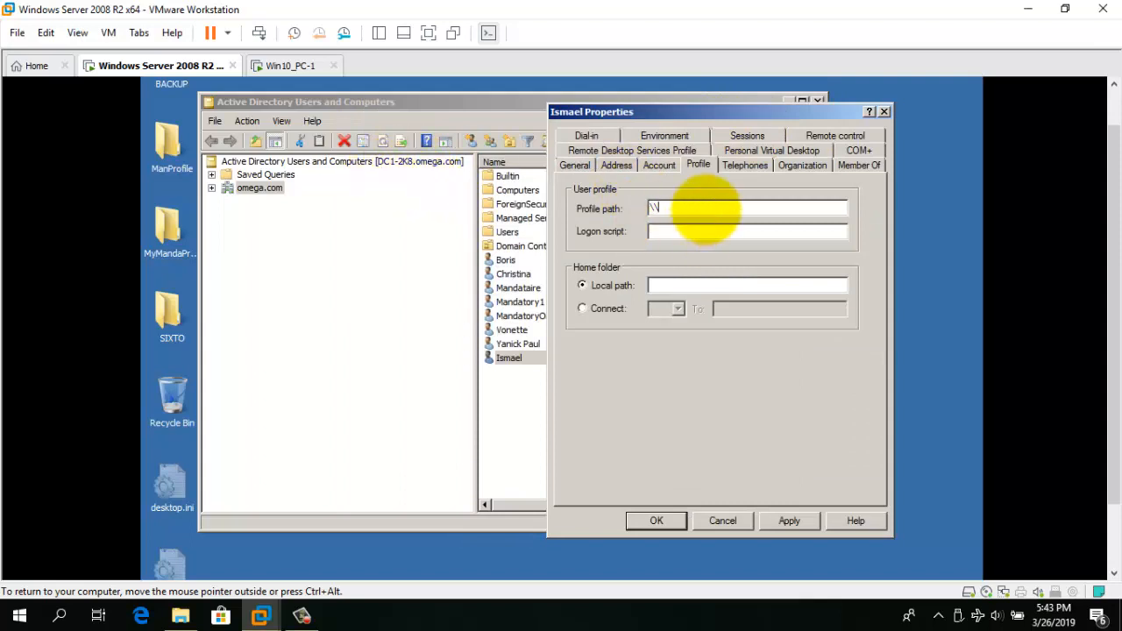
{"action": "type", "text": "DC1-2K8\\"}
{"action": "left_click_drag", "start_coordinate": [756, 104], "coordinate": [751, 129]}
{"action": "left_click", "coordinate": [787, 102]}
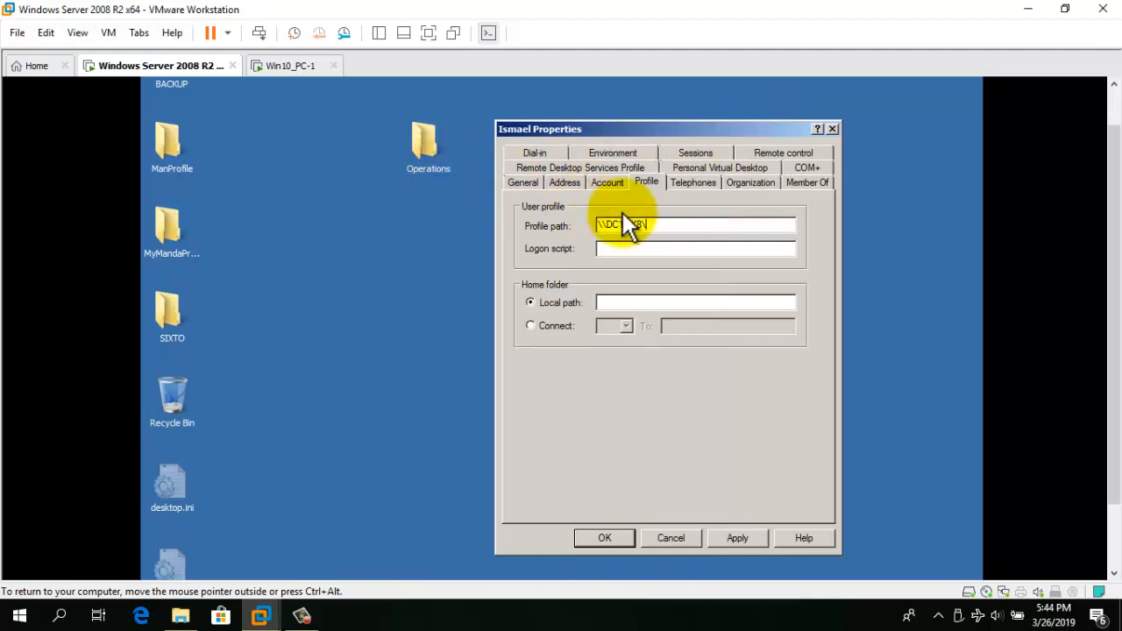
{"action": "type", "text": "O"}
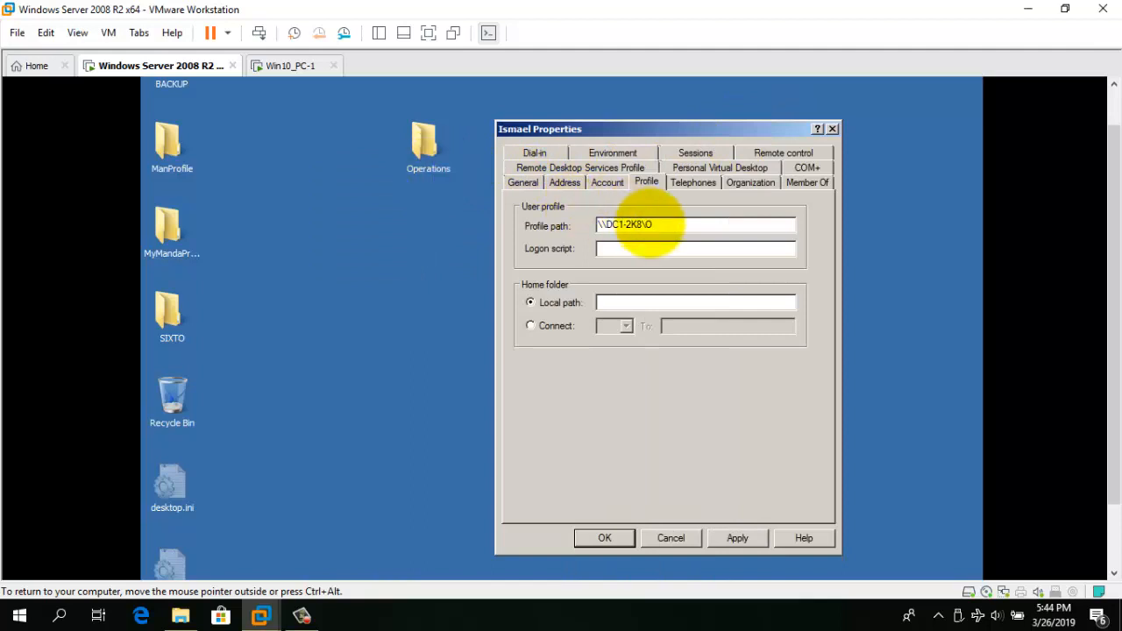
{"action": "type", "text": "pe"}
{"action": "type", "text": "ration"}
{"action": "type", "text": "s\\%"}
{"action": "type", "text": "usemame"}
{"action": "type", "text": "%"}
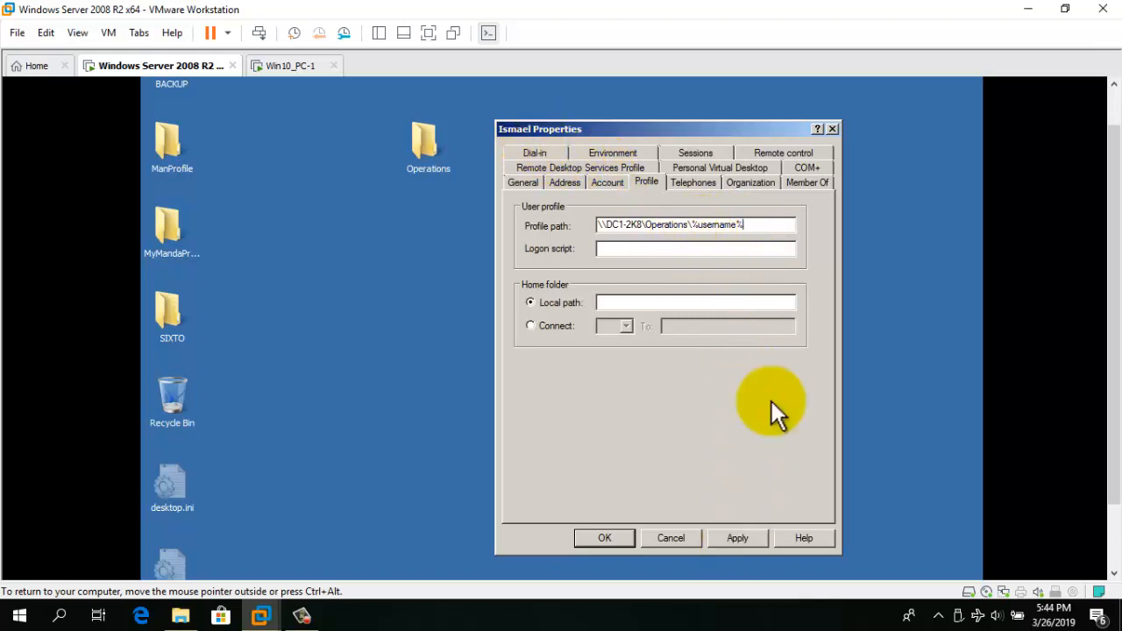
{"action": "left_click", "coordinate": [742, 538]}
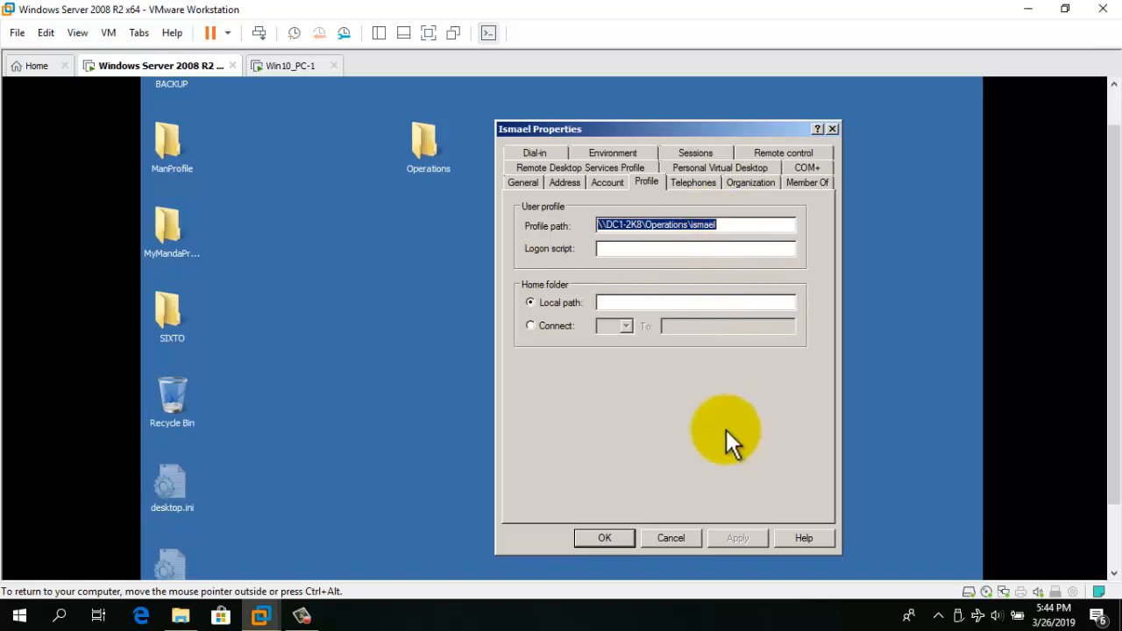
{"action": "left_click", "coordinate": [605, 537]}
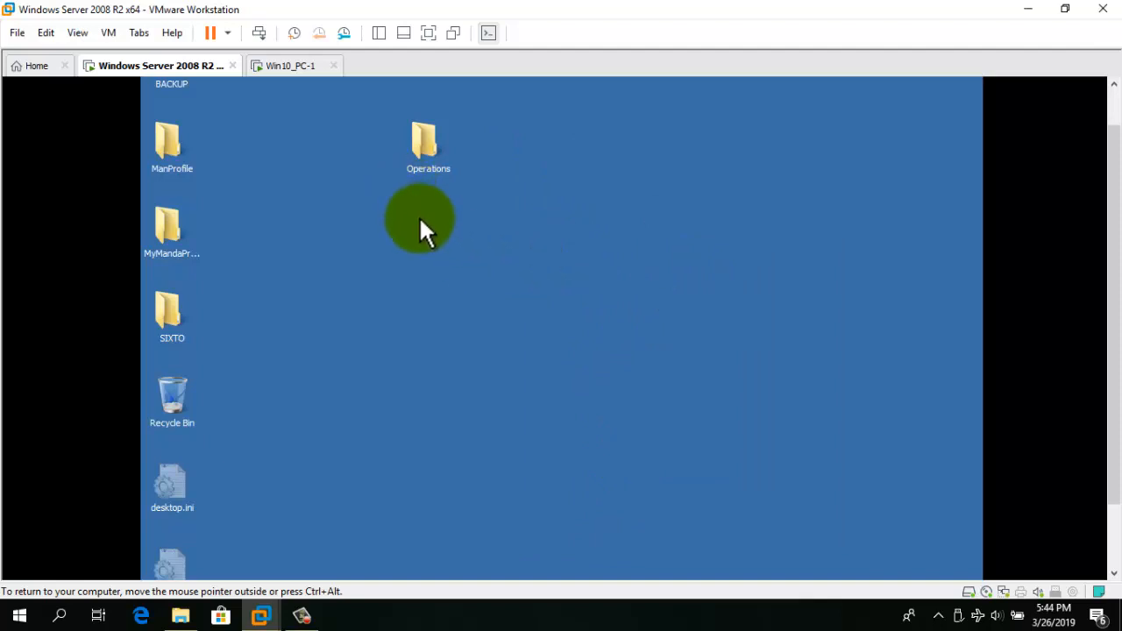
On Win10_PC-1, sign in as the new domain user with its logon name and password.
{"action": "left_click", "coordinate": [291, 70]}
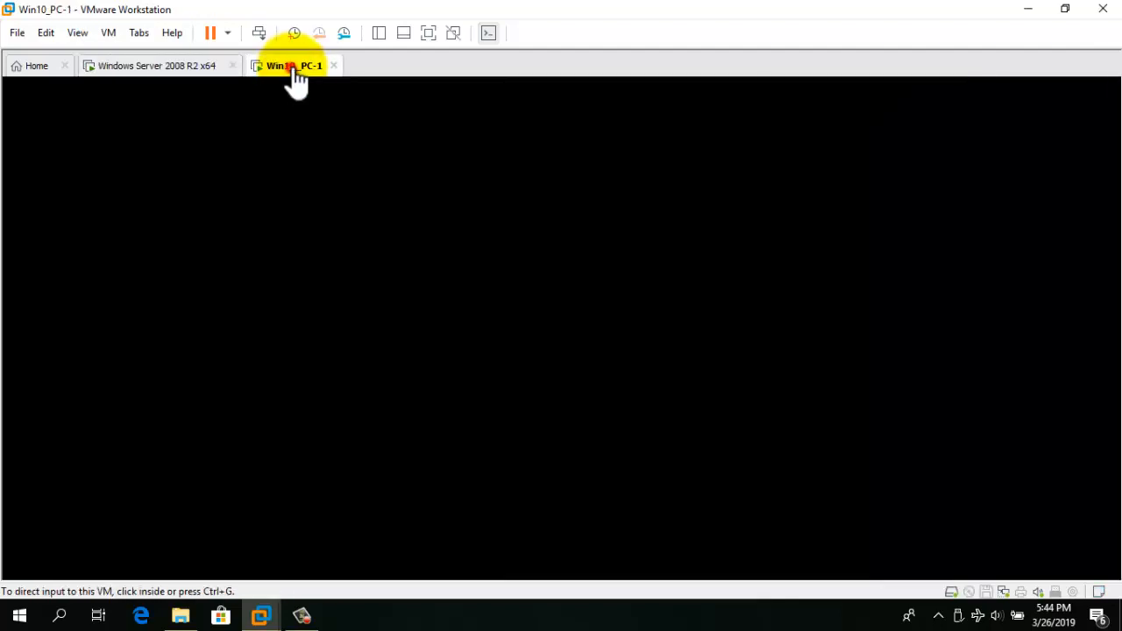
{"action": "left_click", "coordinate": [535, 268]}
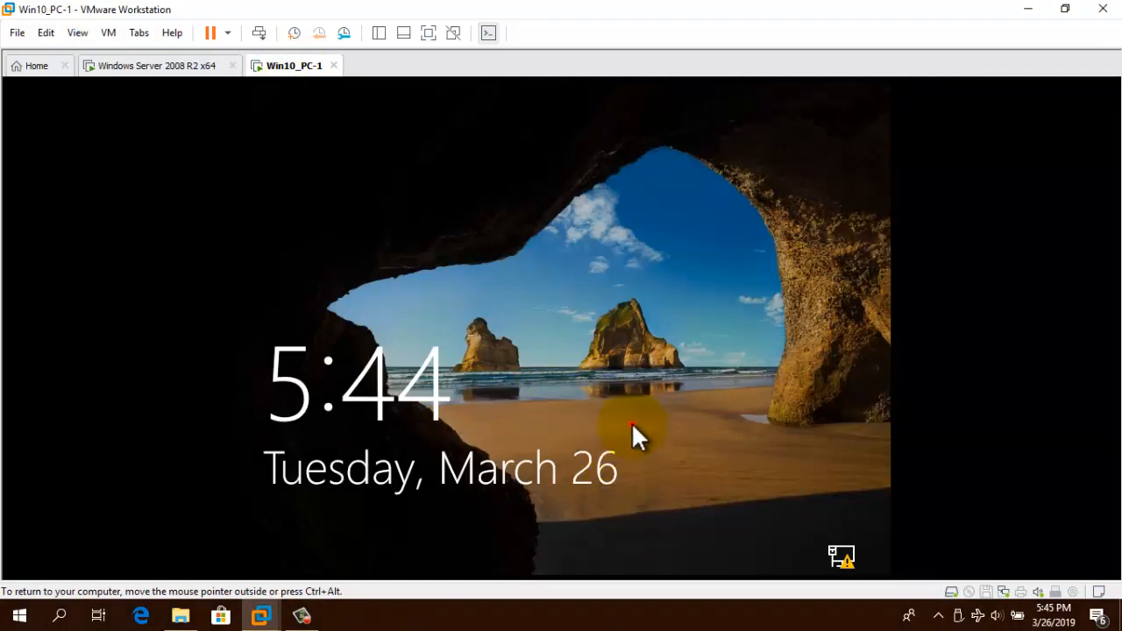
{"action": "left_click", "coordinate": [631, 422]}
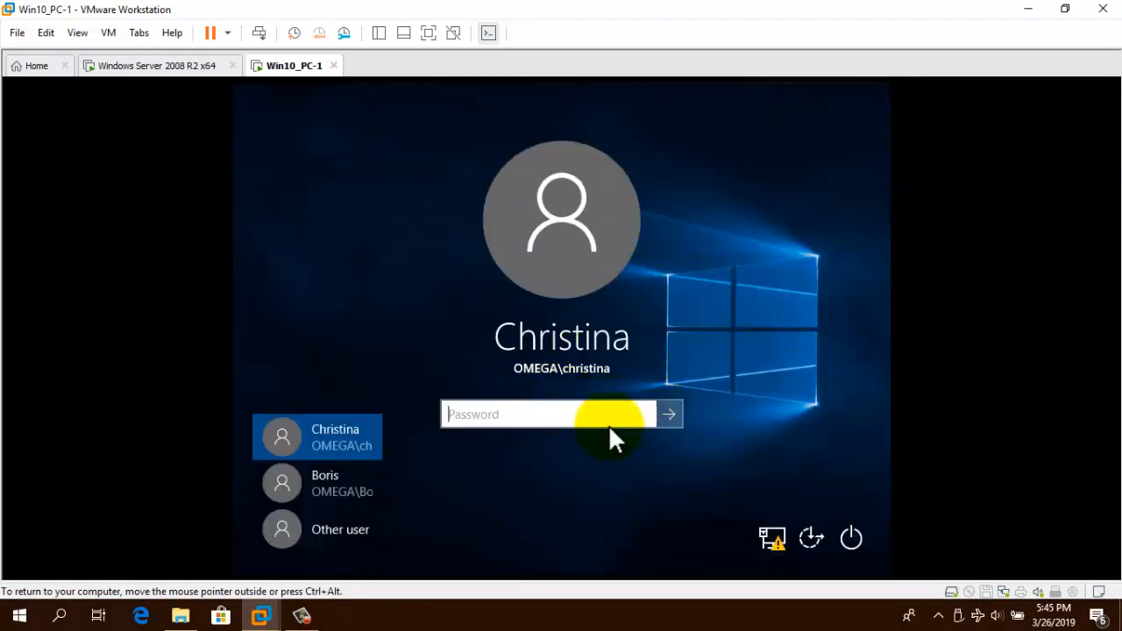
{"action": "left_click", "coordinate": [350, 530]}
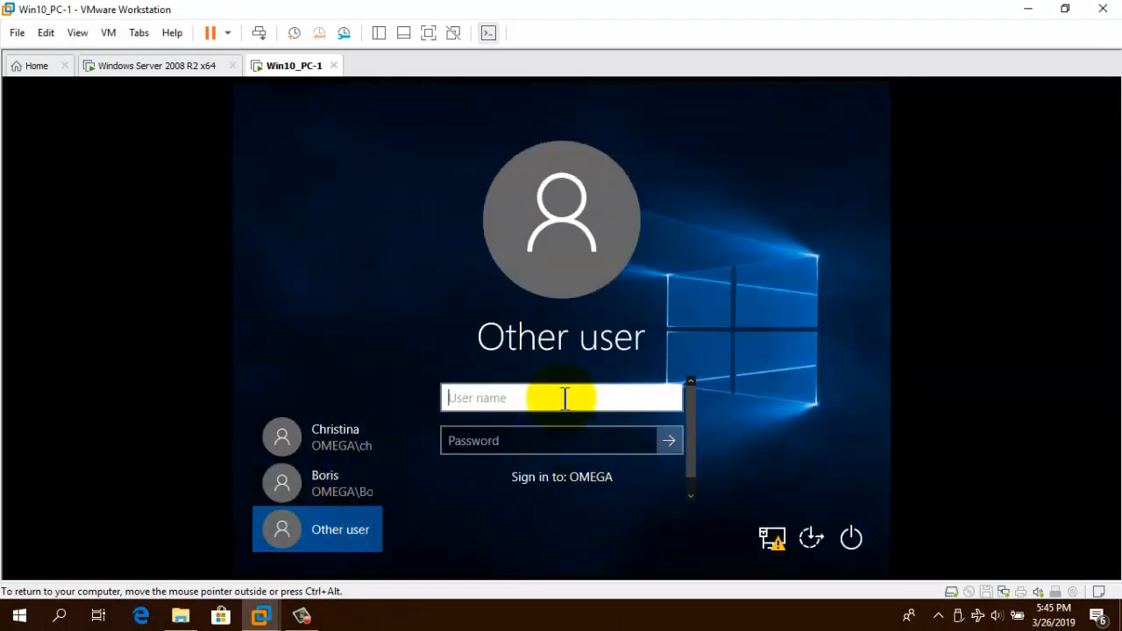
{"action": "type", "text": "ismael"}
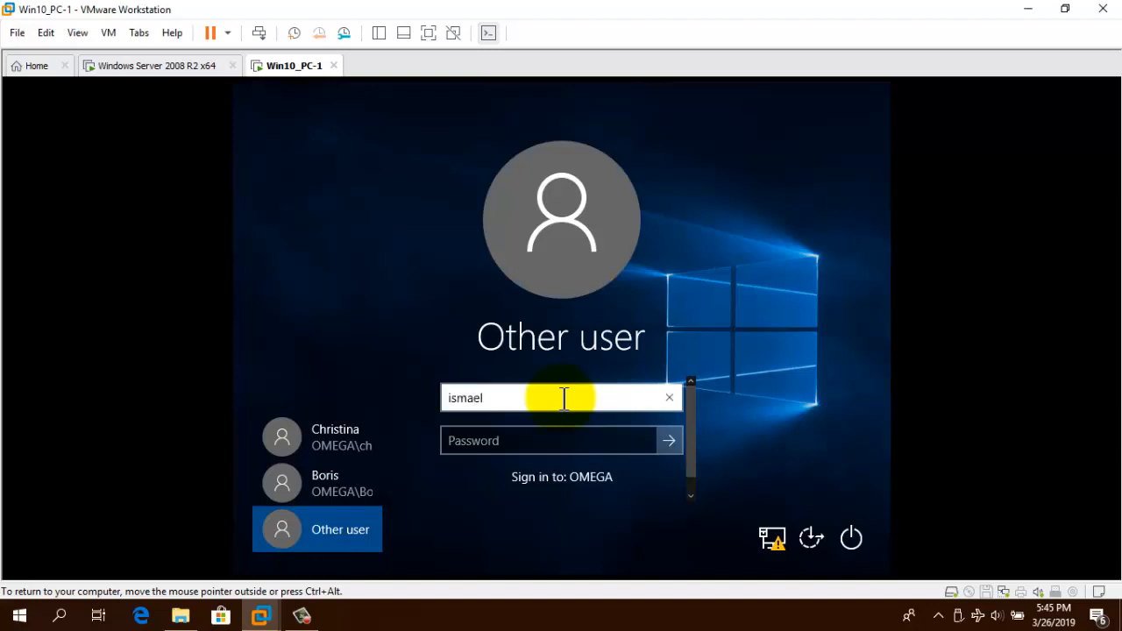
{"action": "left_click", "coordinate": [528, 441]}
{"action": "type", "text": "*****"}
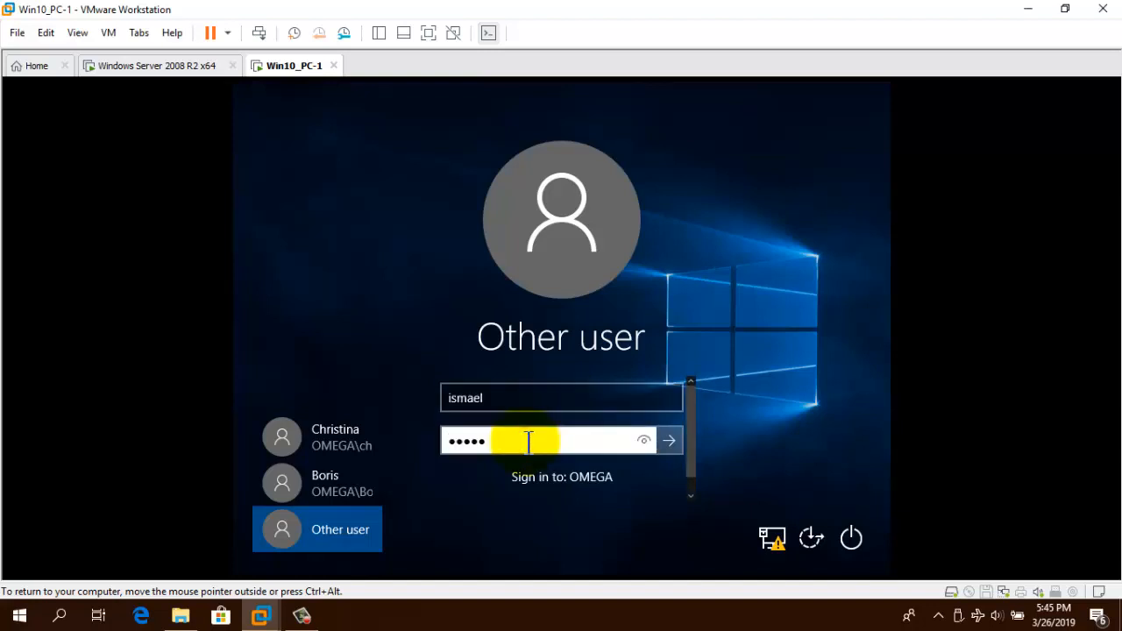
{"action": "type", "text": "***"}
{"action": "key", "text": "Return"}
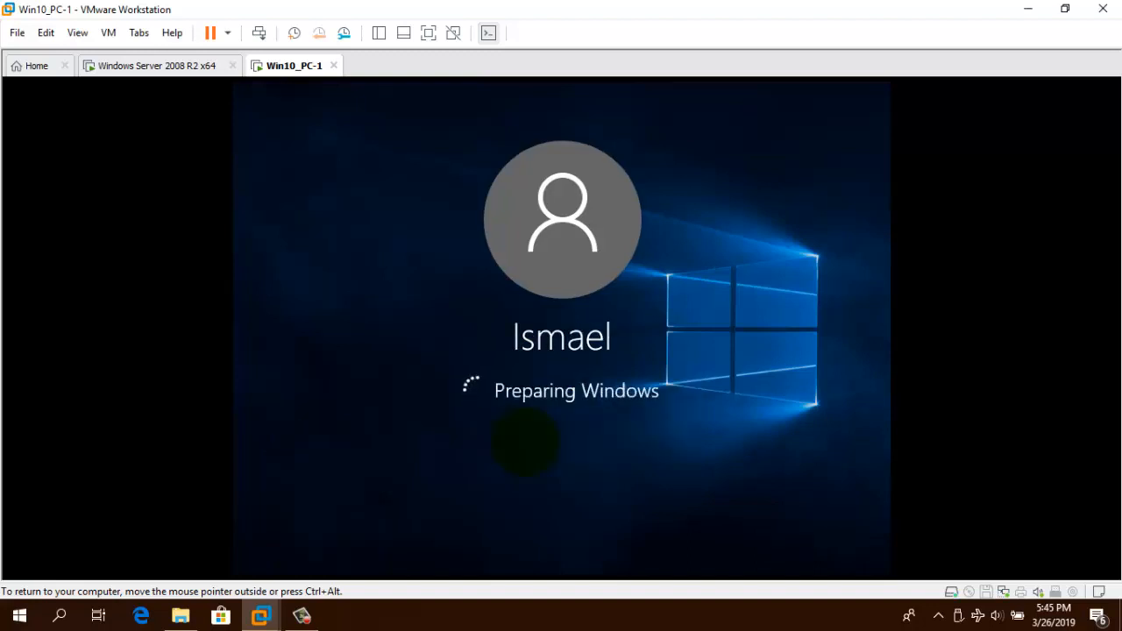
{"action": "key", "text": "ctrl+alt"}
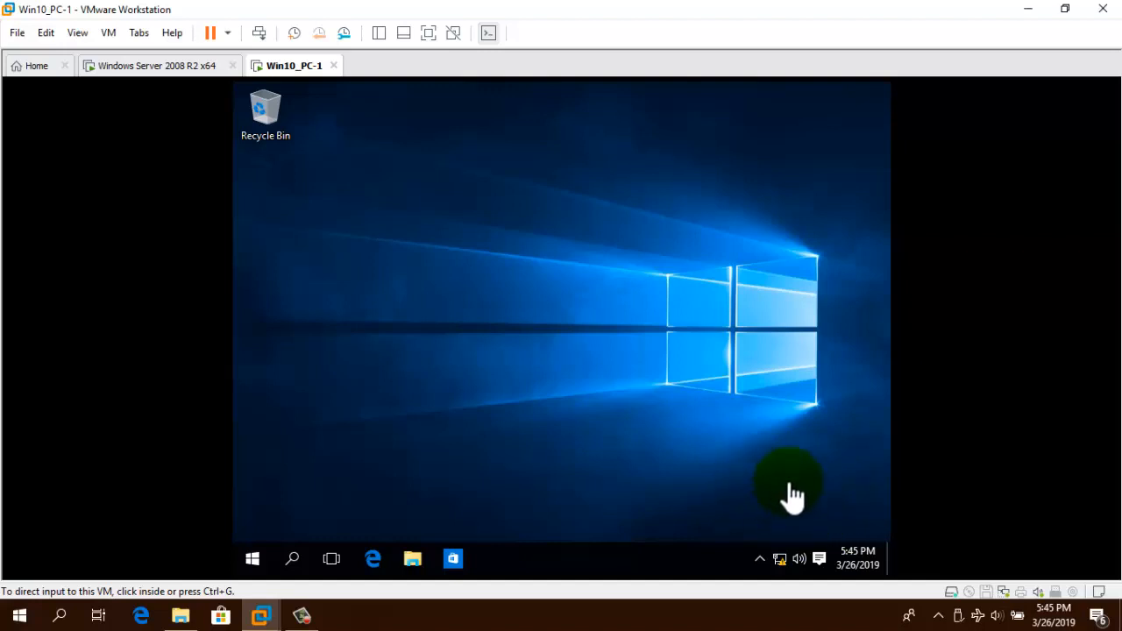
Create a new folder named Kiskeya on the Windows 10 desktop.
{"action": "left_click", "coordinate": [463, 239]}
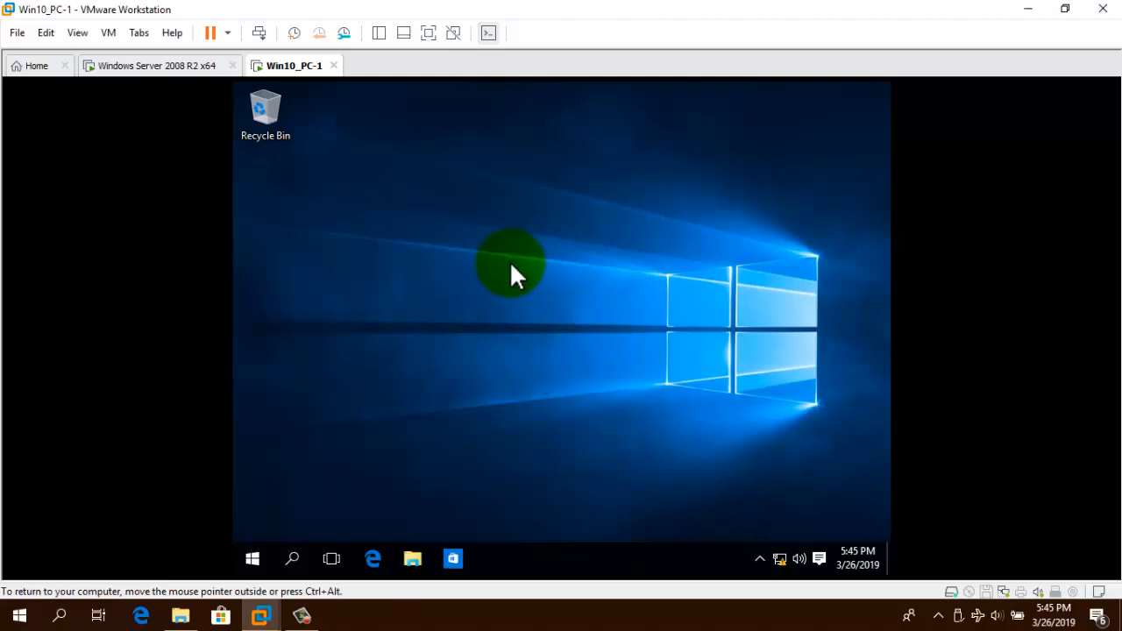
{"action": "right_click", "coordinate": [480, 221]}
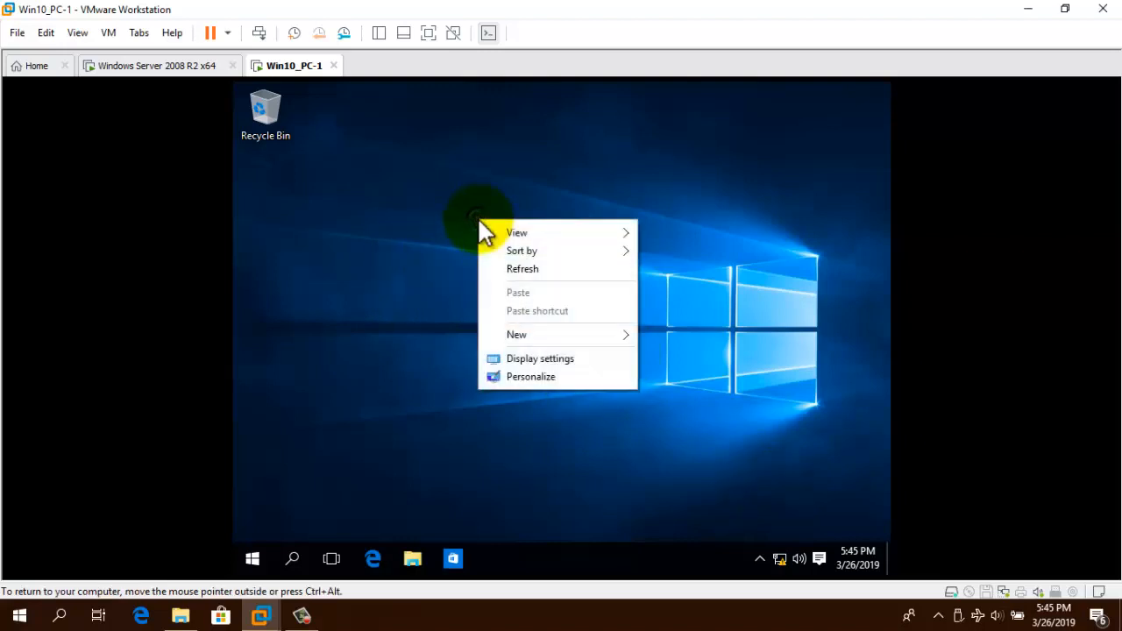
{"action": "left_click", "coordinate": [294, 510]}
{"action": "left_click", "coordinate": [251, 558]}
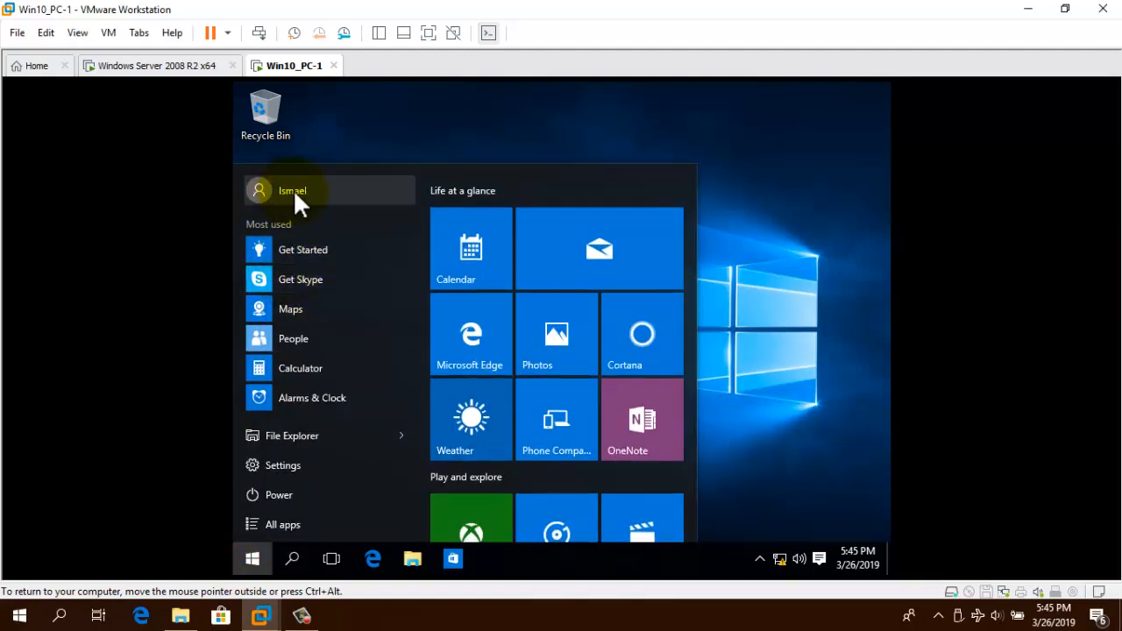
{"action": "left_click", "coordinate": [650, 100]}
{"action": "right_click", "coordinate": [527, 218]}
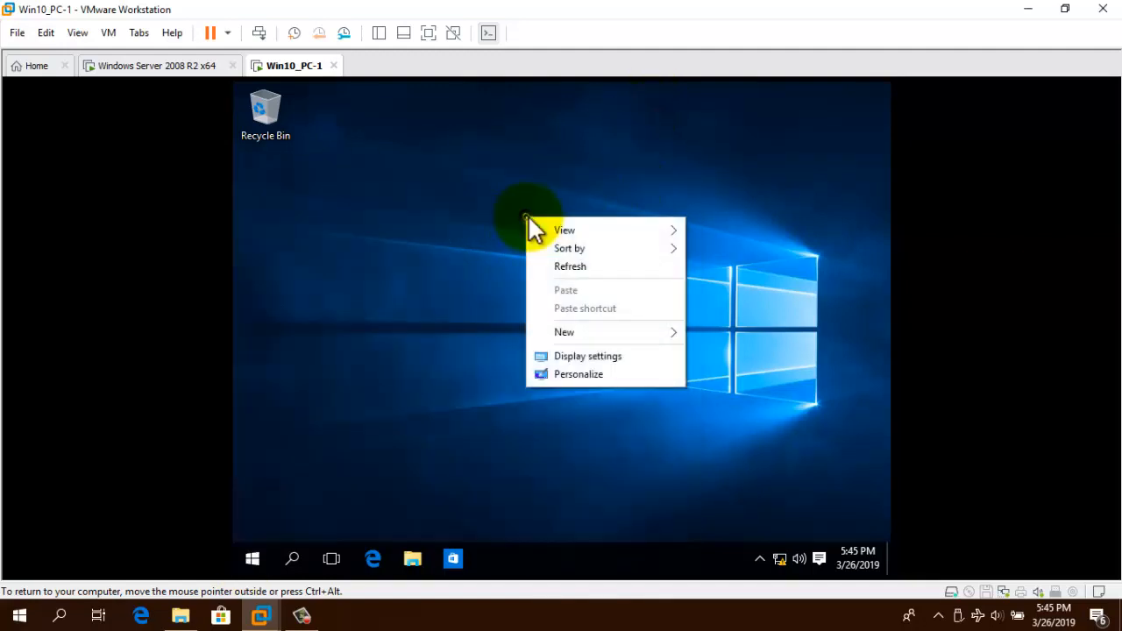
{"action": "left_click", "coordinate": [647, 333]}
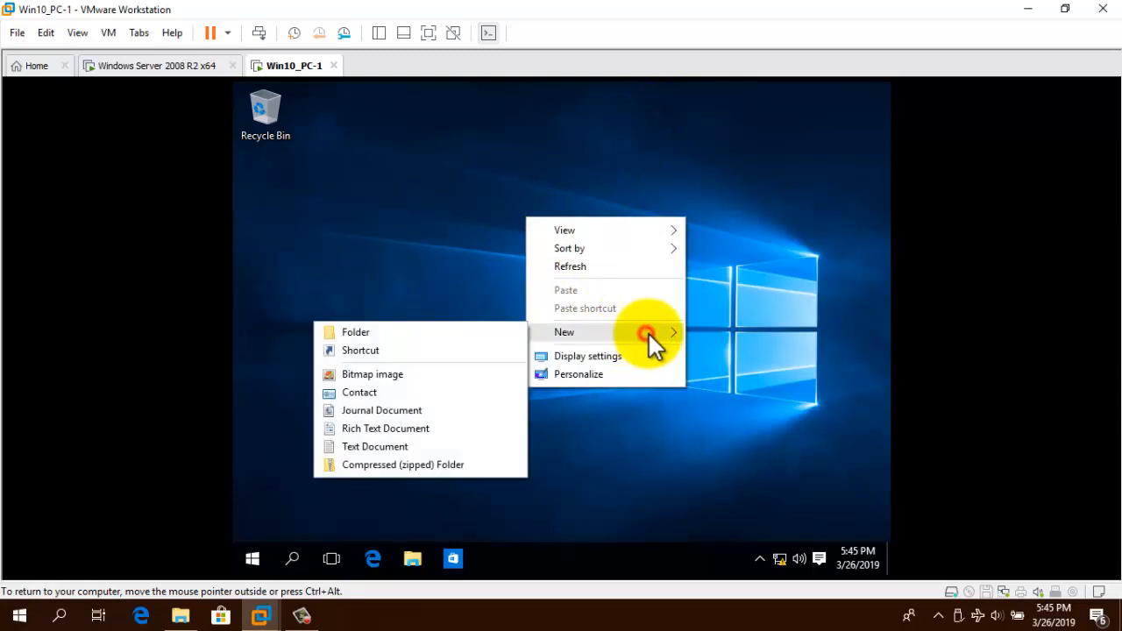
{"action": "left_click", "coordinate": [394, 336]}
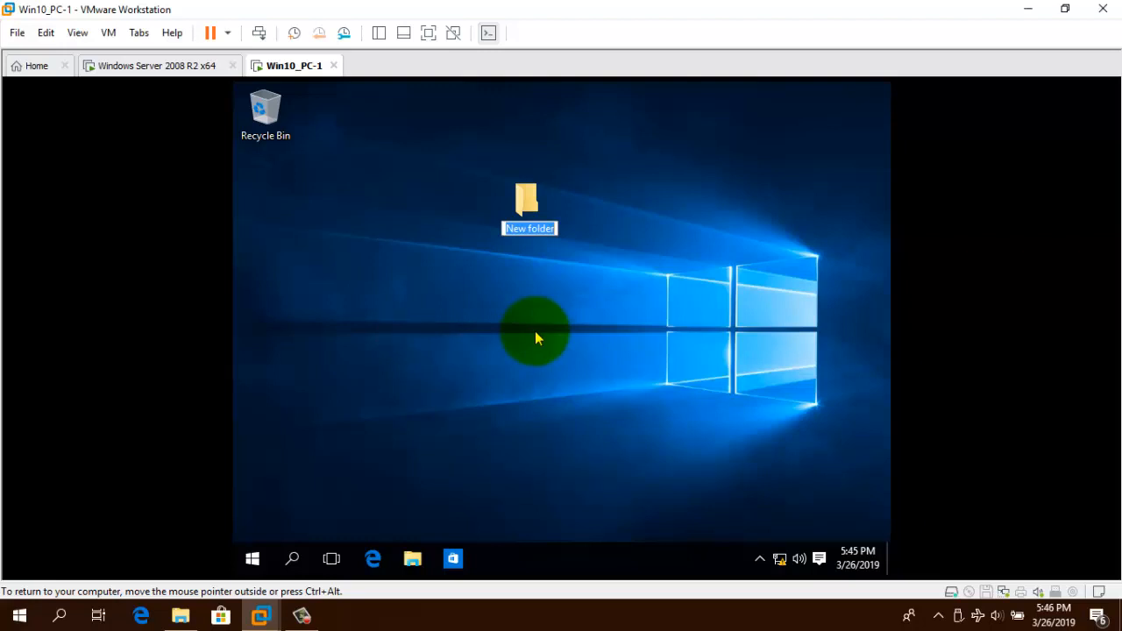
{"action": "type", "text": "Kis"}
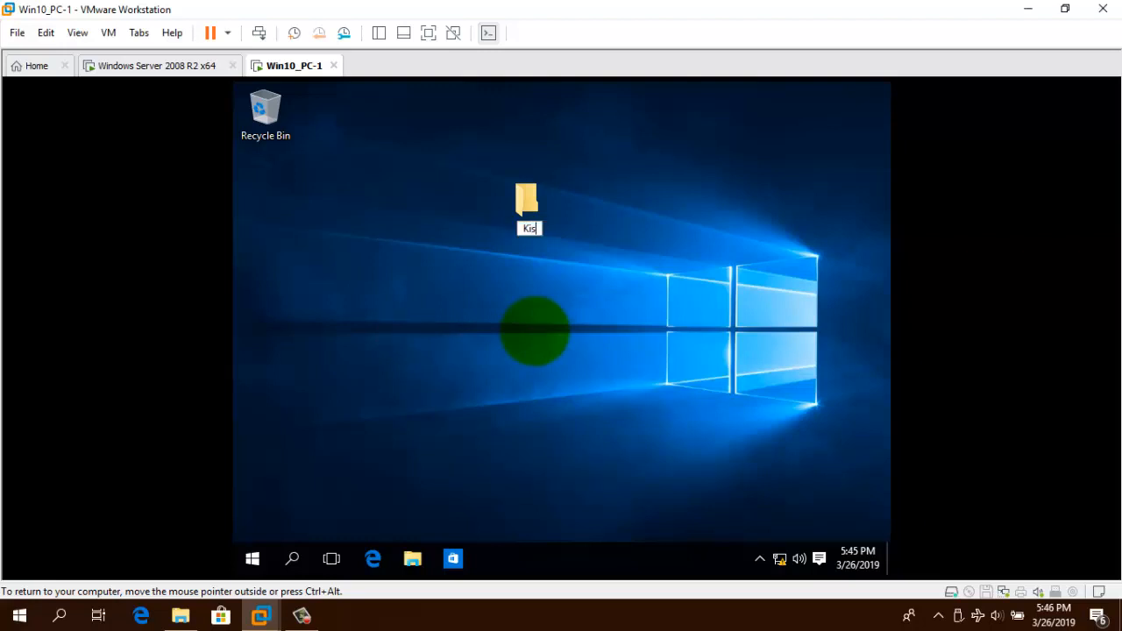
{"action": "type", "text": "keya"}
{"action": "key", "text": "Return"}
{"action": "key", "text": "Return"}
Inside Kiskeya, create a new text document named Ayiti.
{"action": "right_click", "coordinate": [450, 230]}
{"action": "mouse_move", "coordinate": [589, 418]}
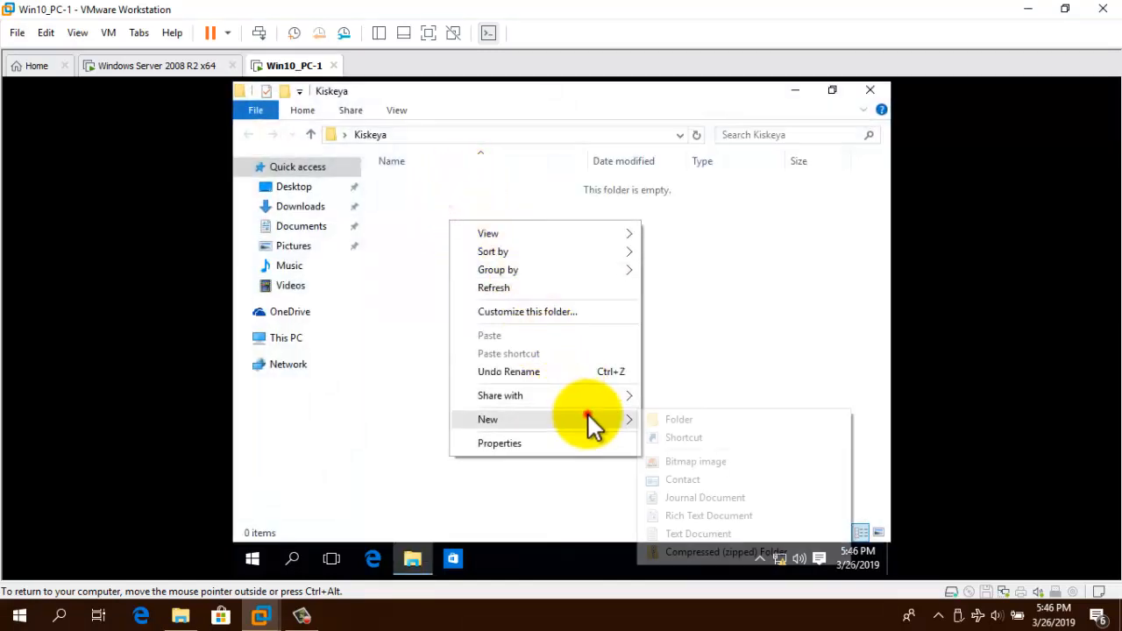
{"action": "left_click", "coordinate": [697, 534]}
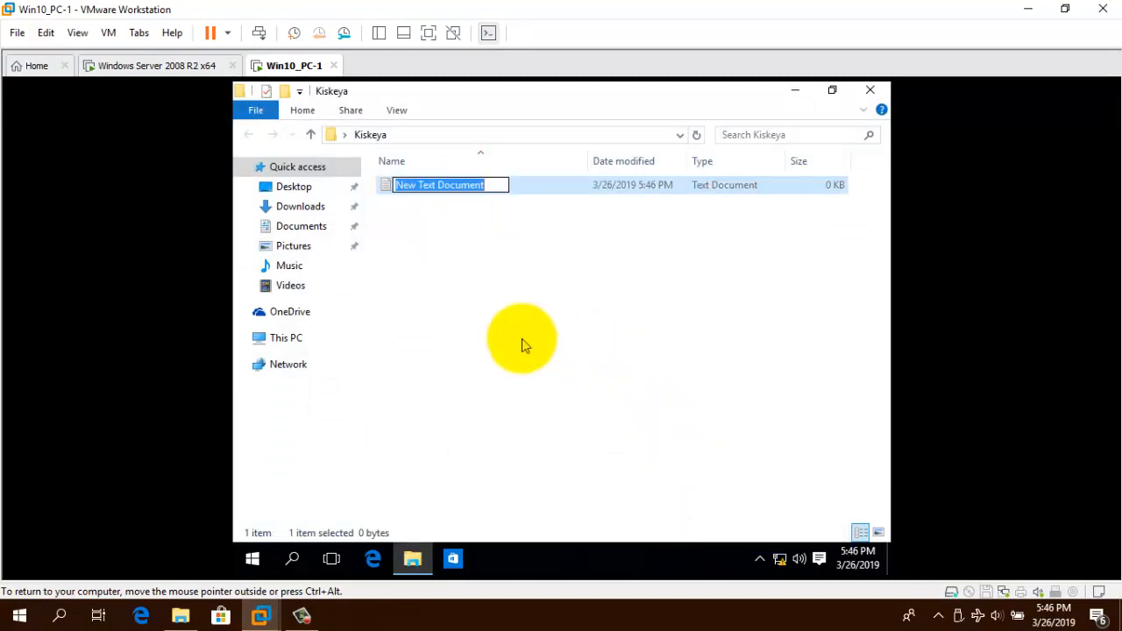
{"action": "type", "text": "Ayiti"}
{"action": "key", "text": "Return"}
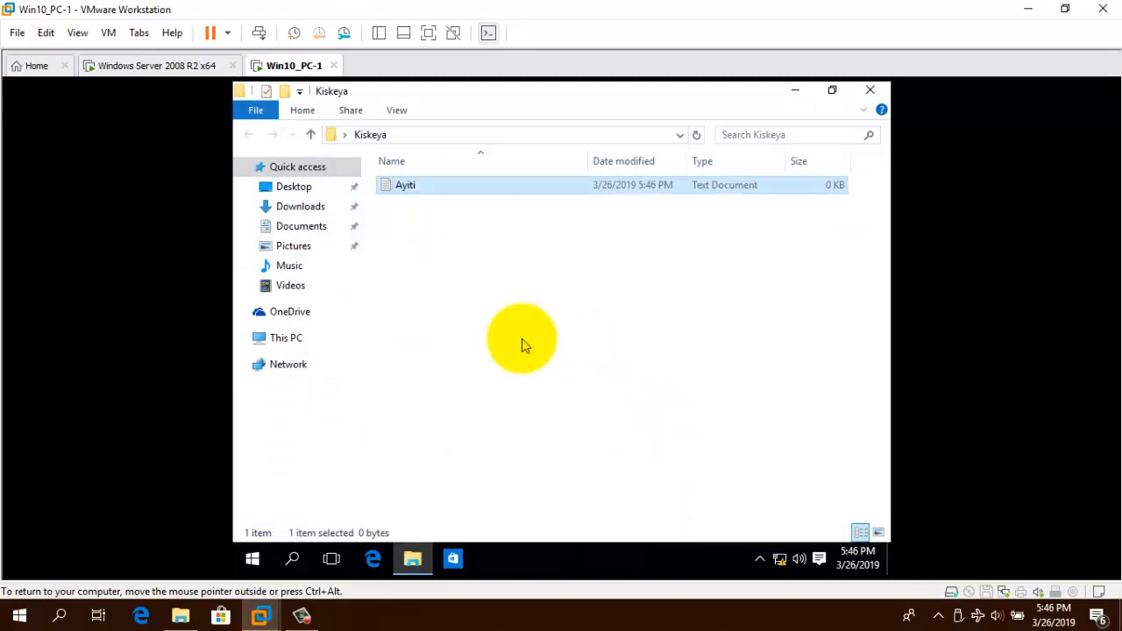
Write "La perle des antilles." in Ayiti, save it, and close the folder.
{"action": "key", "text": "Return"}
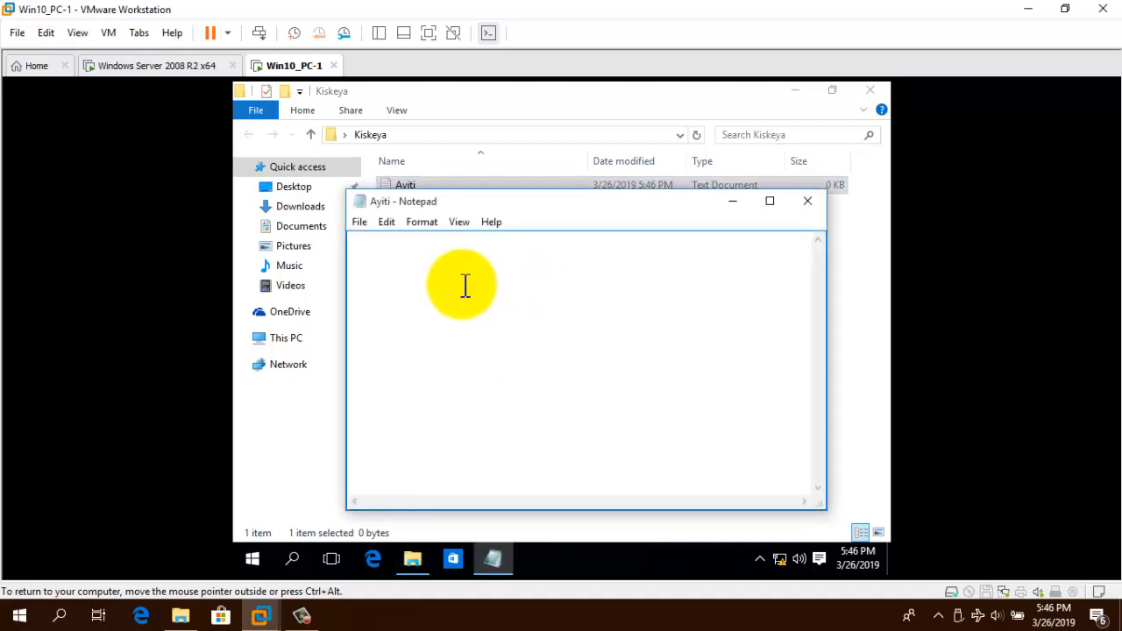
{"action": "type", "text": "La perle des antilles"}
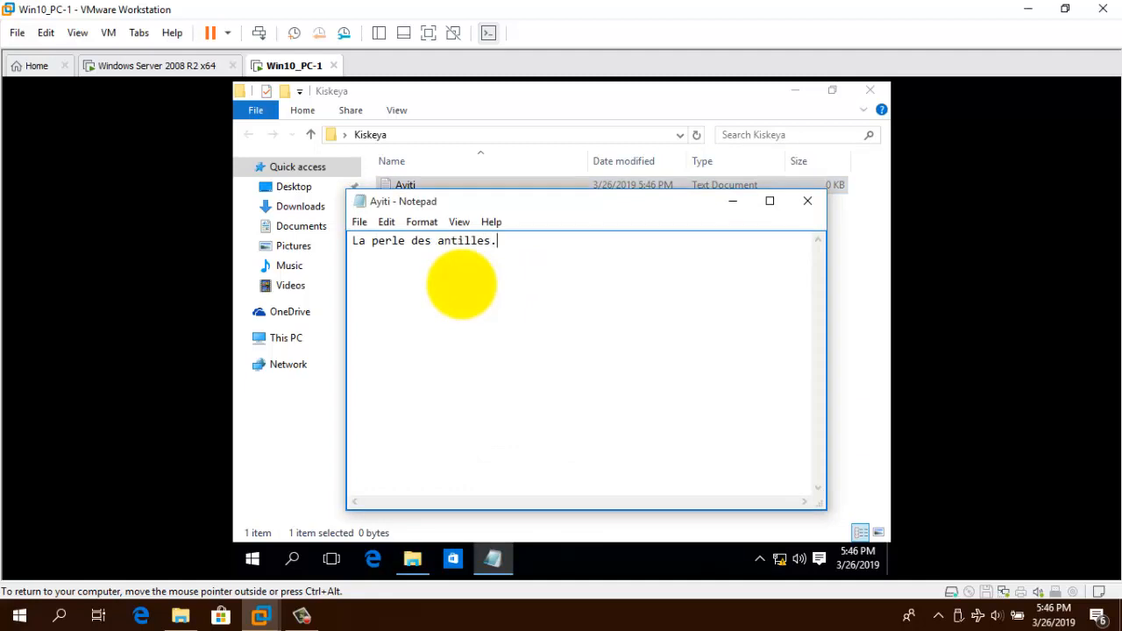
{"action": "type", "text": "."}
{"action": "left_click", "coordinate": [807, 200]}
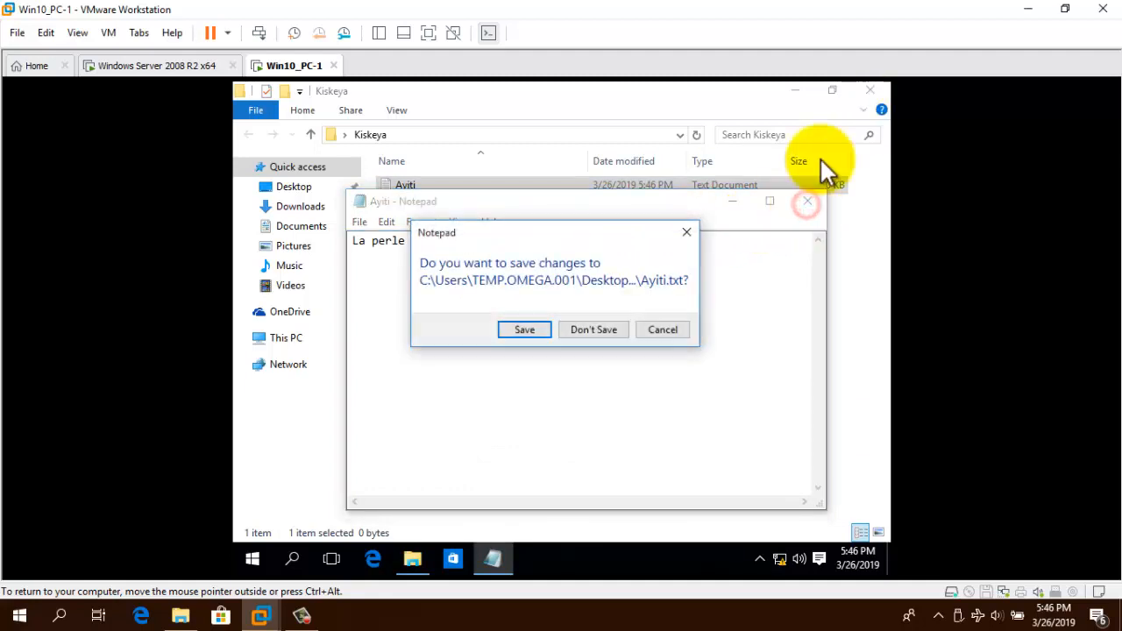
{"action": "left_click", "coordinate": [528, 329]}
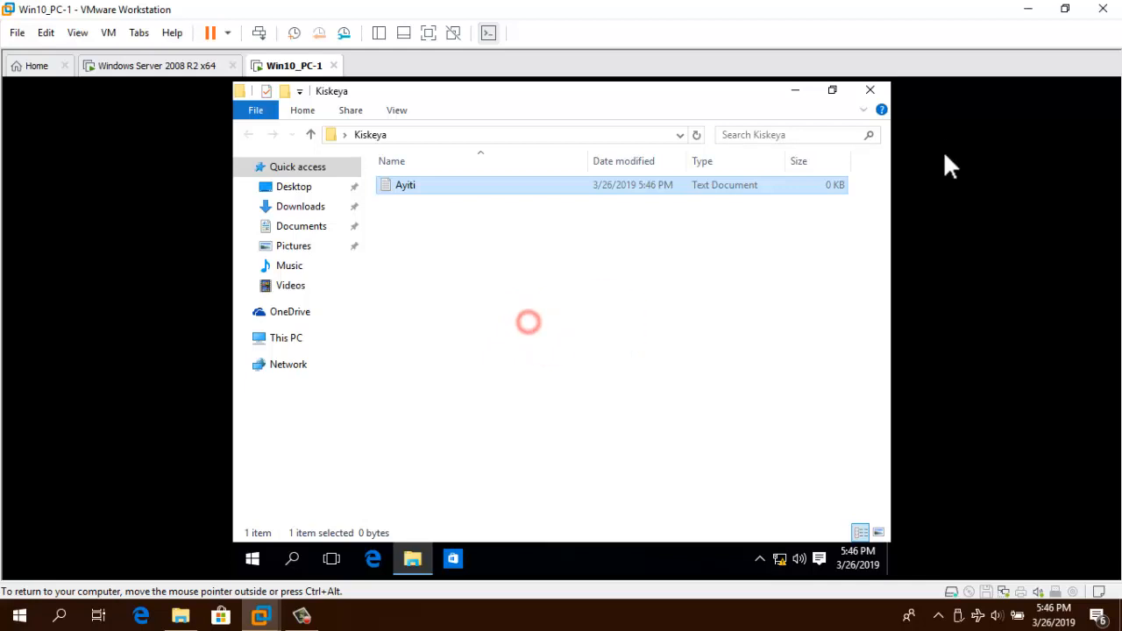
{"action": "left_click", "coordinate": [868, 93]}
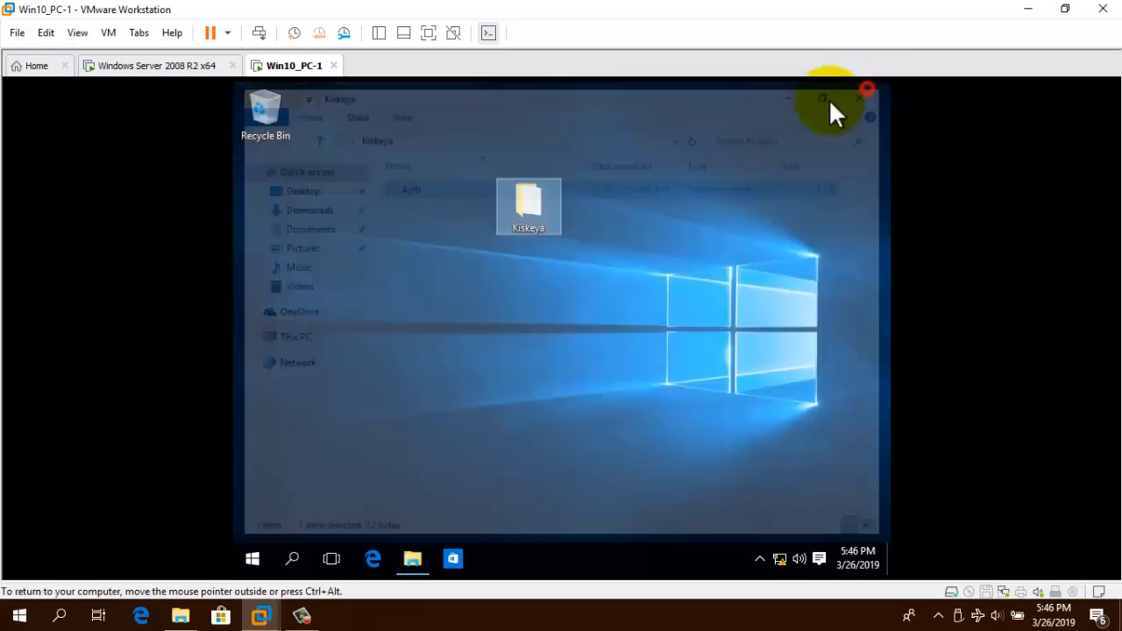
{"action": "left_click", "coordinate": [491, 356]}
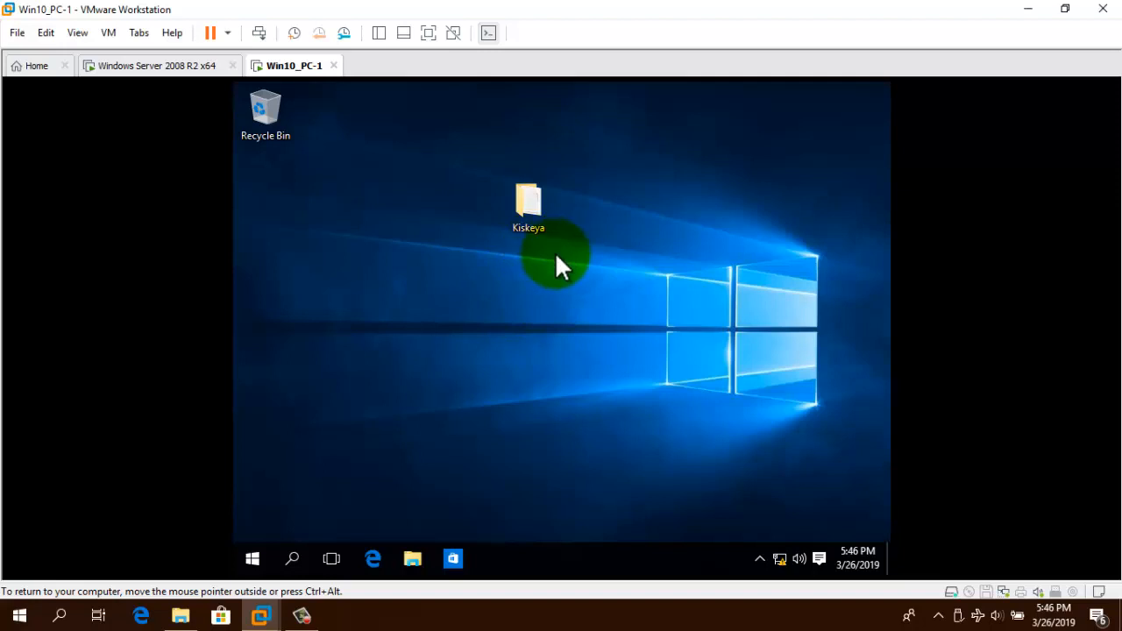
Sign the current user out of Win10_PC-1 from the Start menu account options.
{"action": "left_click", "coordinate": [254, 559]}
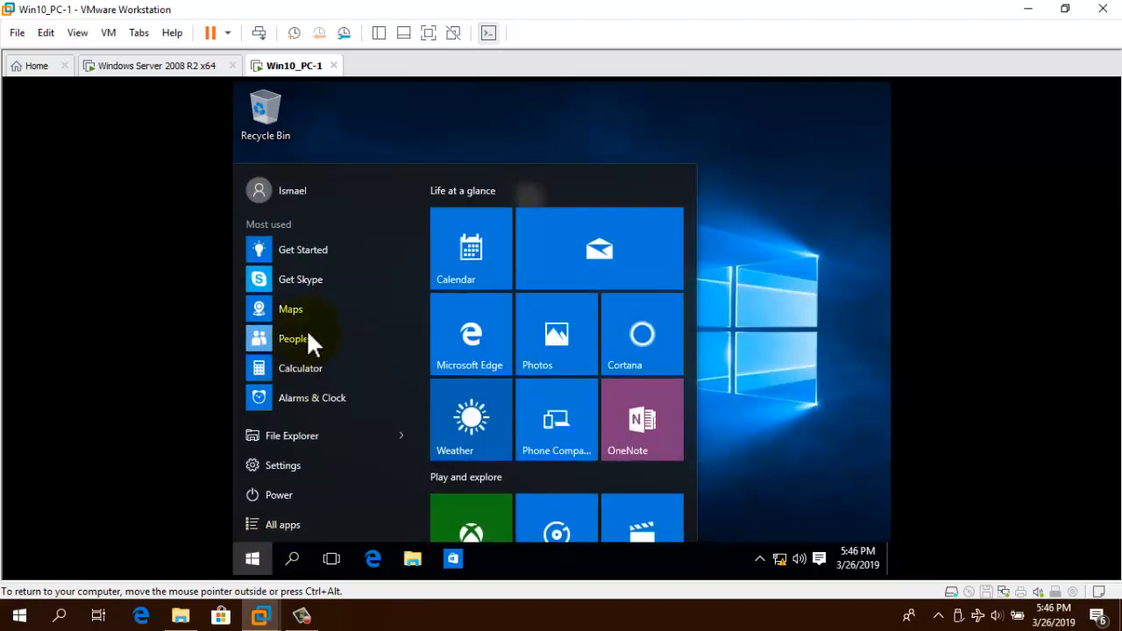
{"action": "left_click", "coordinate": [308, 190]}
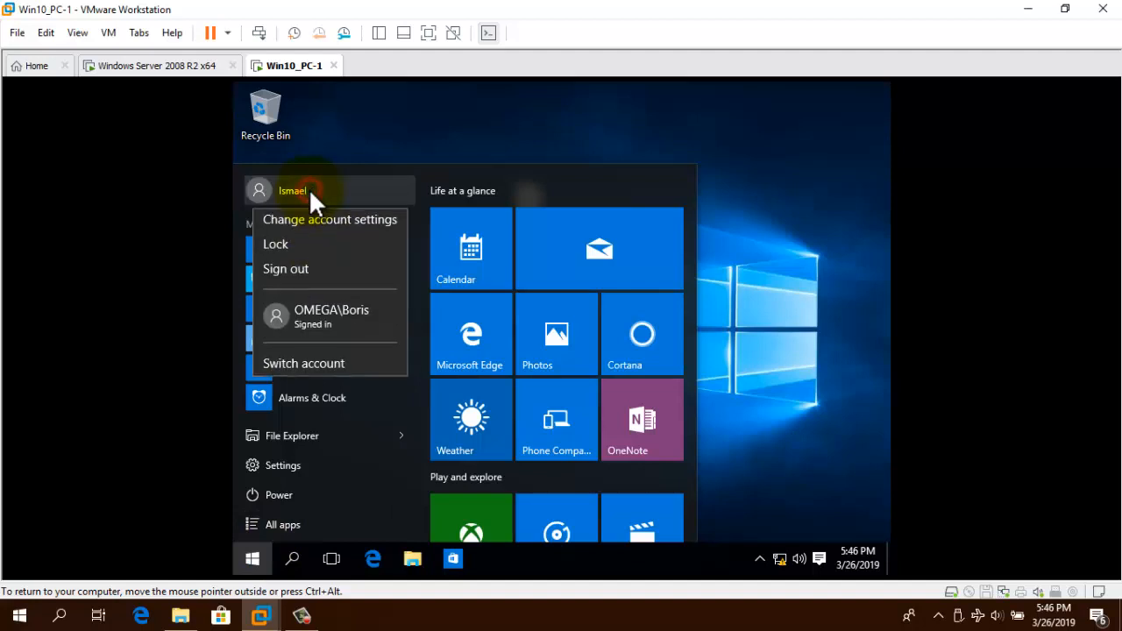
{"action": "left_click", "coordinate": [295, 269]}
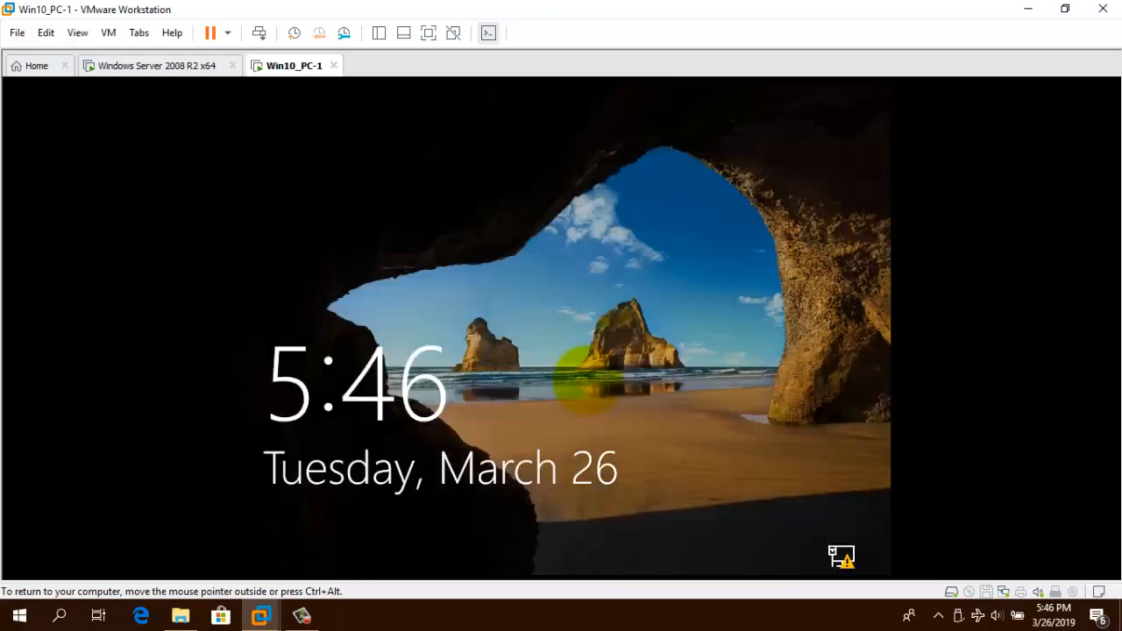
Sign back into Win10_PC-1 with the user's password and check the desktop lacks Kiskeya.
{"action": "left_click", "coordinate": [674, 366]}
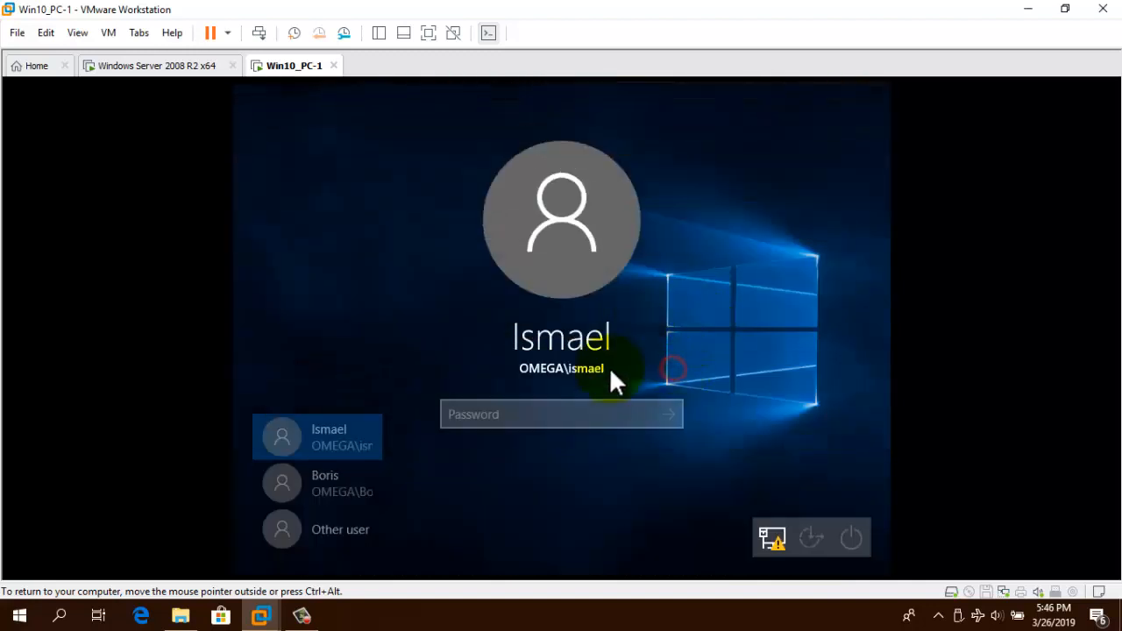
{"action": "left_click", "coordinate": [532, 413]}
{"action": "type", "text": "********"}
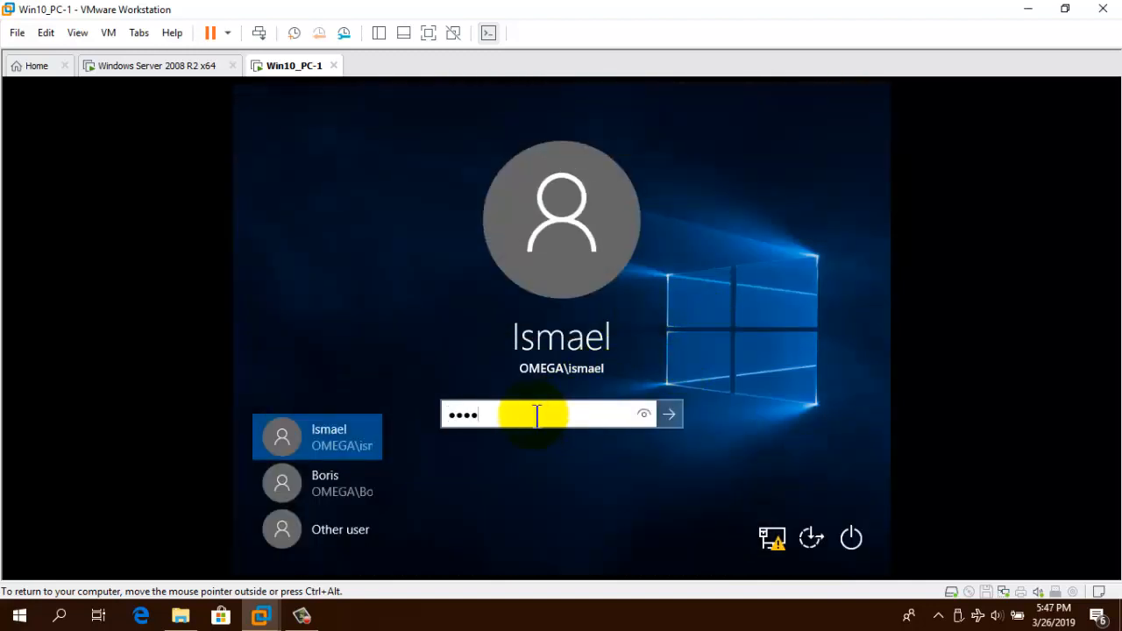
{"action": "key", "text": "Return"}
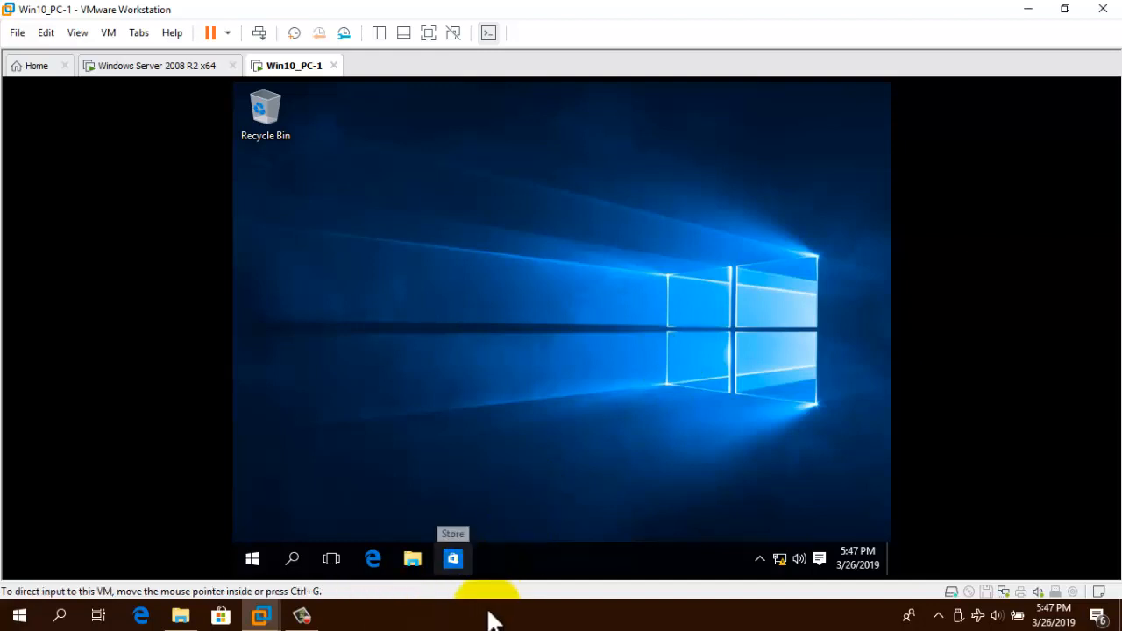
{"action": "mouse_move", "coordinate": [303, 619]}
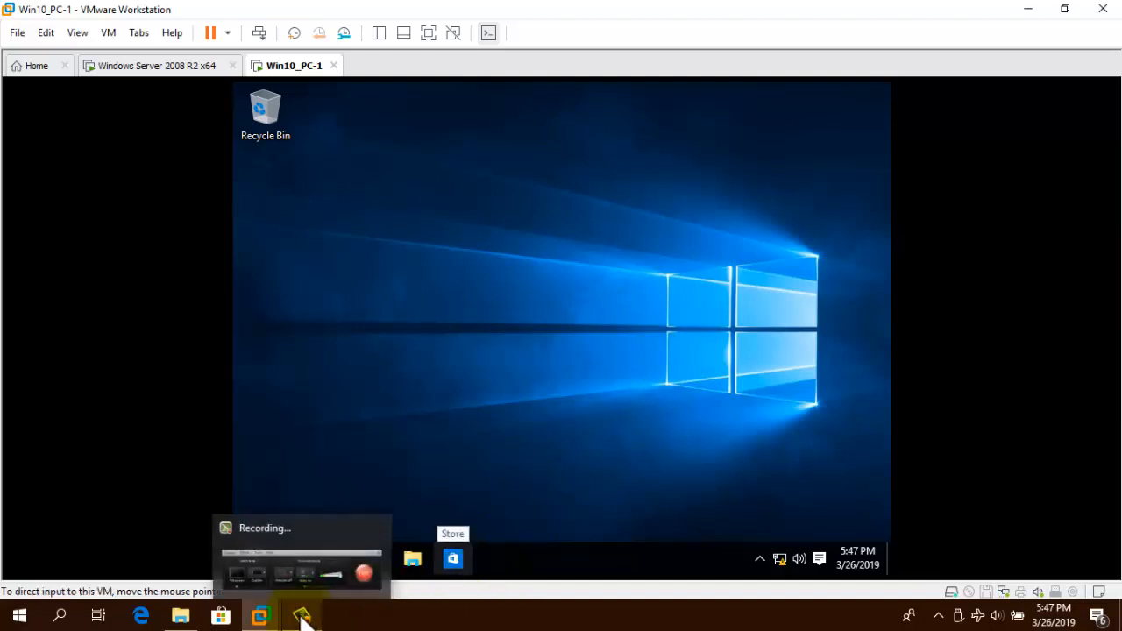
{"action": "left_click", "coordinate": [302, 618]}
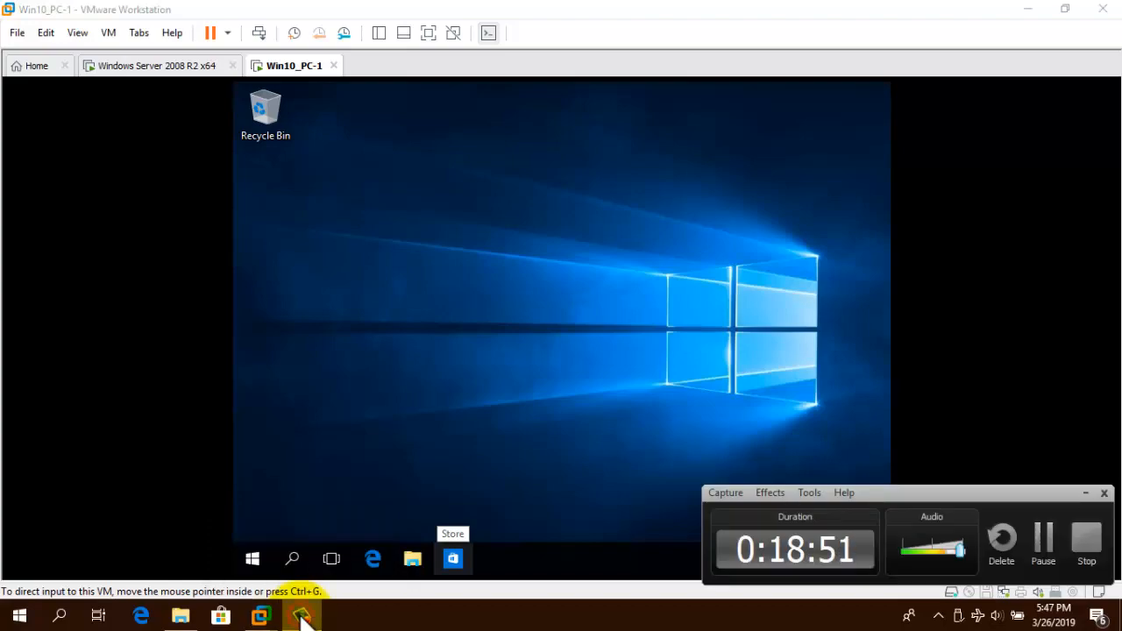